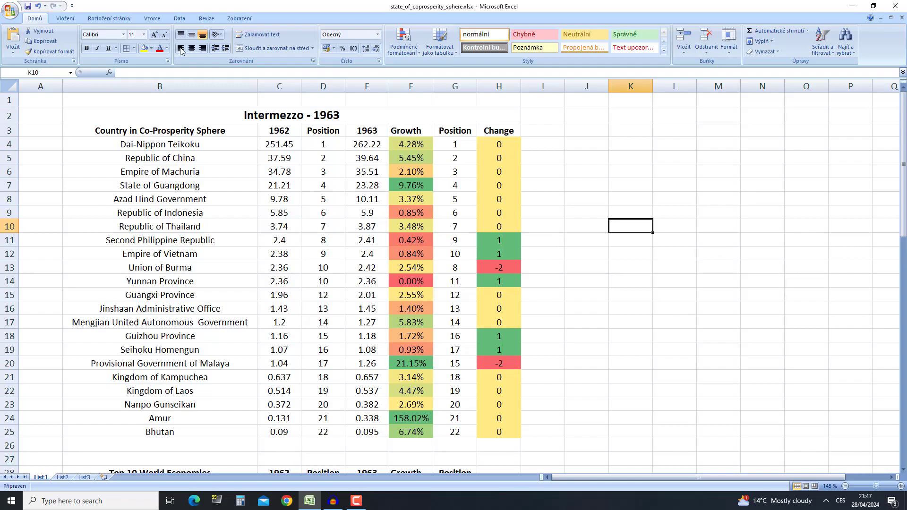
Look through the country, Top 10 World Economies, Global Statistics and Additional Statistics tables, returning to the start of the sheet.
{"action": "scroll", "coordinate": [375, 376], "scroll_direction": "down", "scroll_amount": 6}
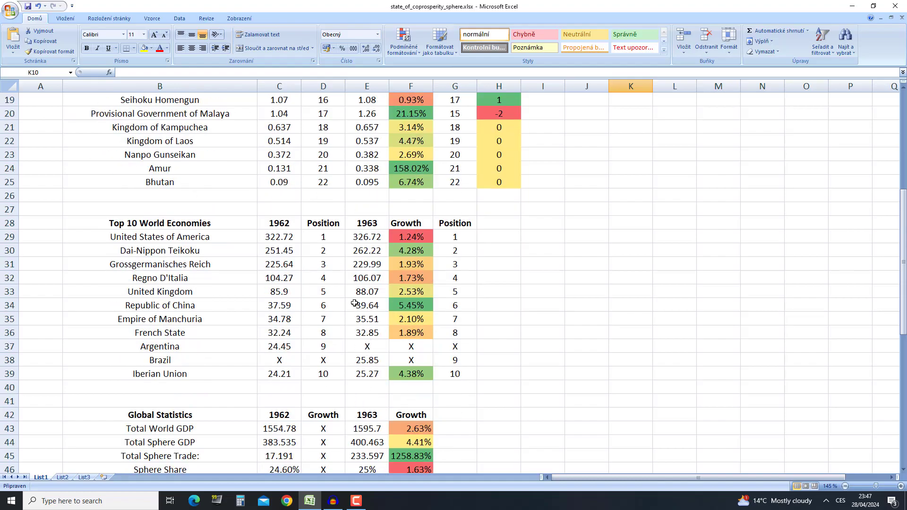
{"action": "scroll", "coordinate": [354, 302], "scroll_direction": "down", "scroll_amount": 2}
{"action": "scroll", "coordinate": [360, 293], "scroll_direction": "down", "scroll_amount": 1}
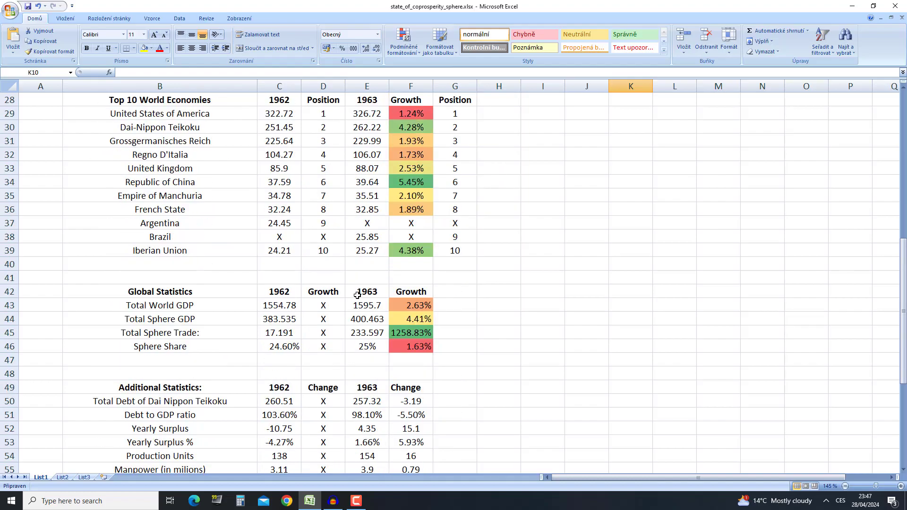
{"action": "scroll", "coordinate": [292, 332], "scroll_direction": "down", "scroll_amount": 4}
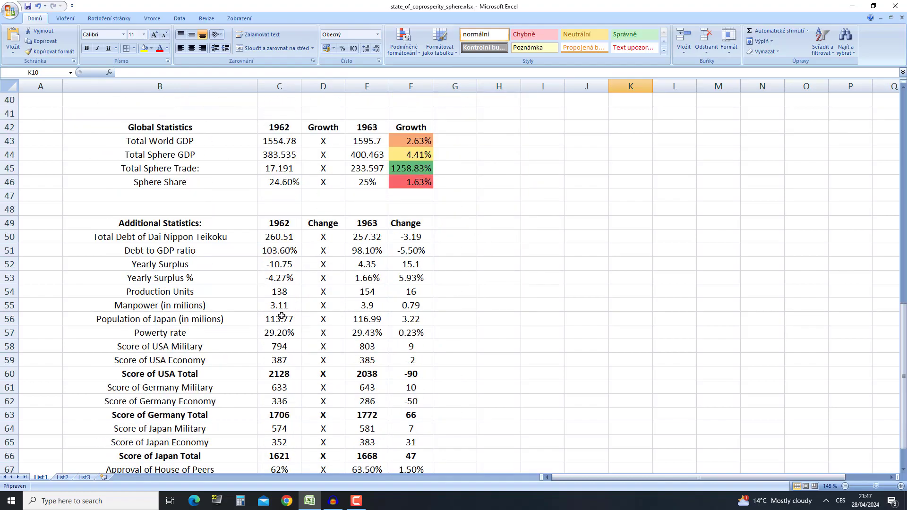
{"action": "scroll", "coordinate": [282, 316], "scroll_direction": "down", "scroll_amount": 4}
{"action": "scroll", "coordinate": [353, 415], "scroll_direction": "up", "scroll_amount": 8}
{"action": "scroll", "coordinate": [349, 411], "scroll_direction": "up", "scroll_amount": 5}
{"action": "scroll", "coordinate": [349, 411], "scroll_direction": "up", "scroll_amount": 4}
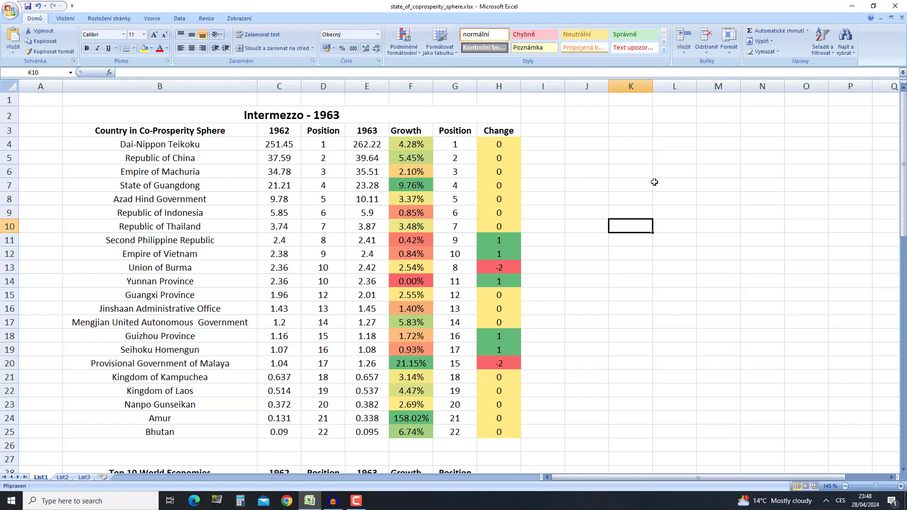
Compare the Yunnan Province row with Dai-Nippon Teikoku, examining the latter's 1963 value, growth and positions.
{"action": "left_click_drag", "start_coordinate": [161, 280], "coordinate": [426, 286]}
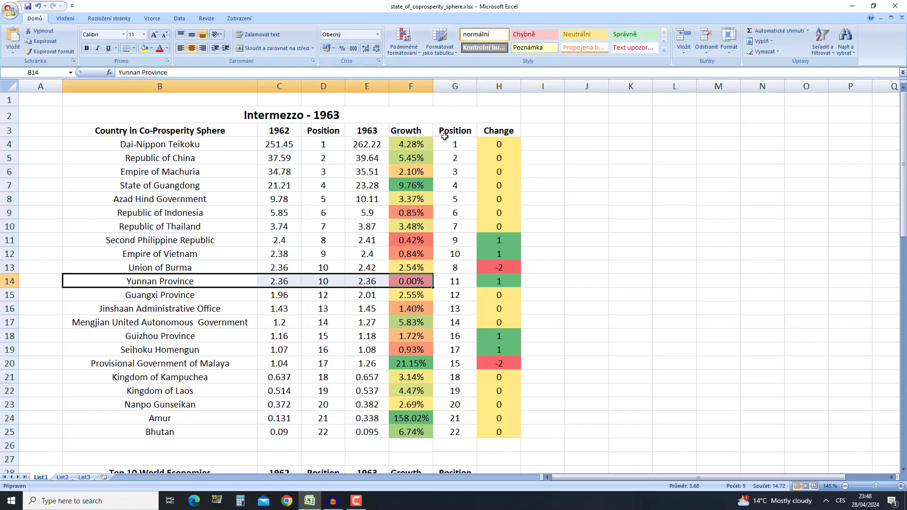
{"action": "left_click_drag", "start_coordinate": [425, 145], "coordinate": [164, 147]}
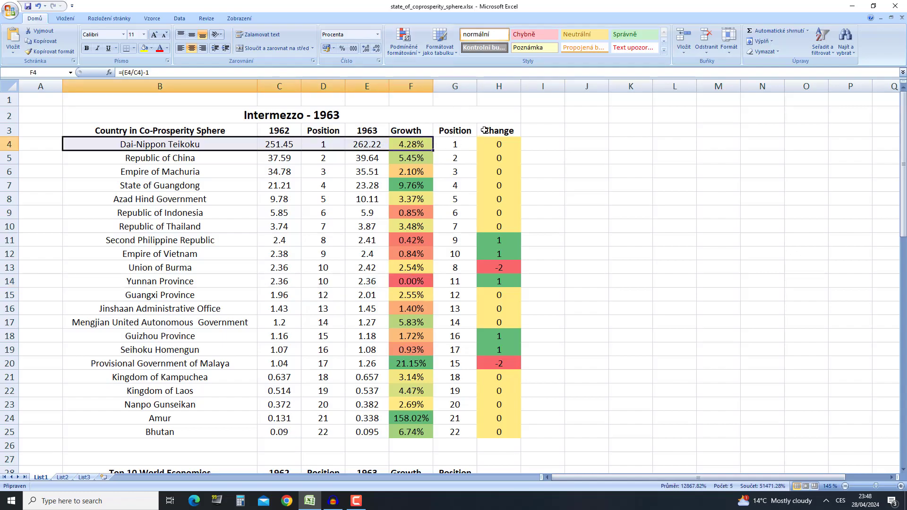
{"action": "left_click", "coordinate": [484, 131]}
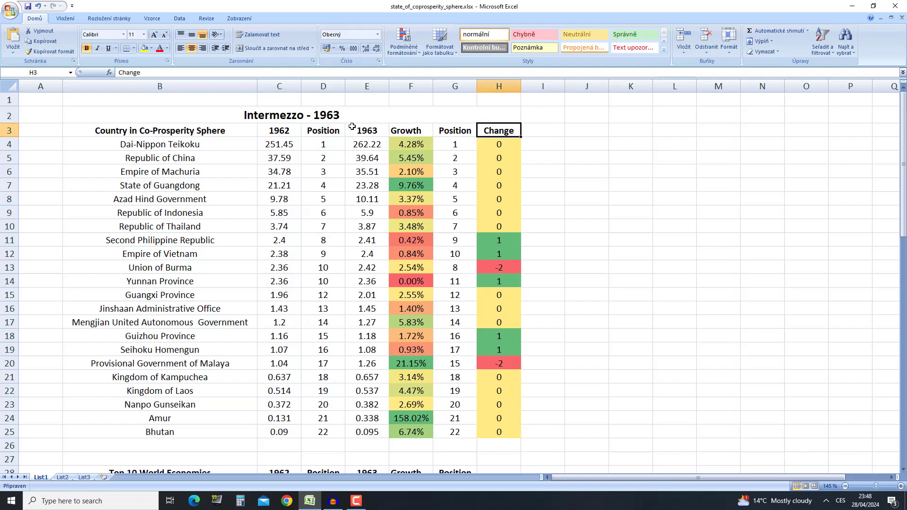
{"action": "left_click", "coordinate": [365, 152]}
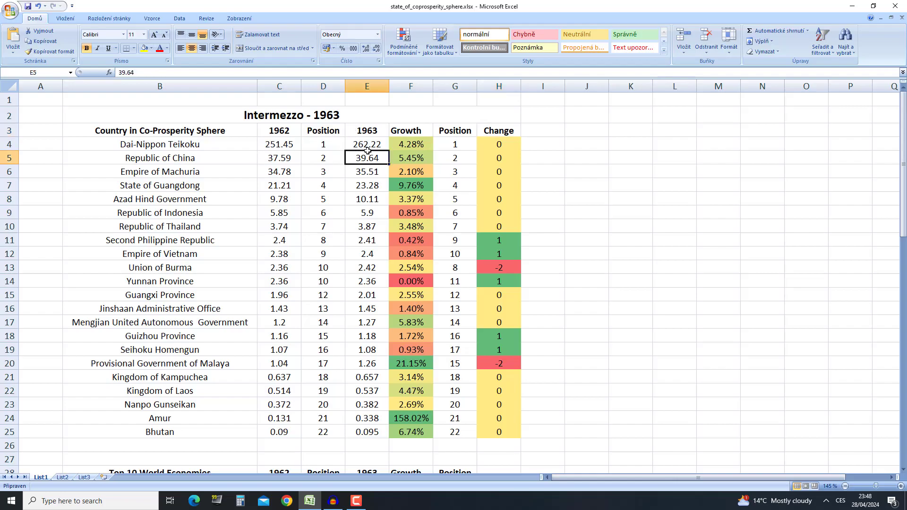
{"action": "left_click", "coordinate": [367, 149]}
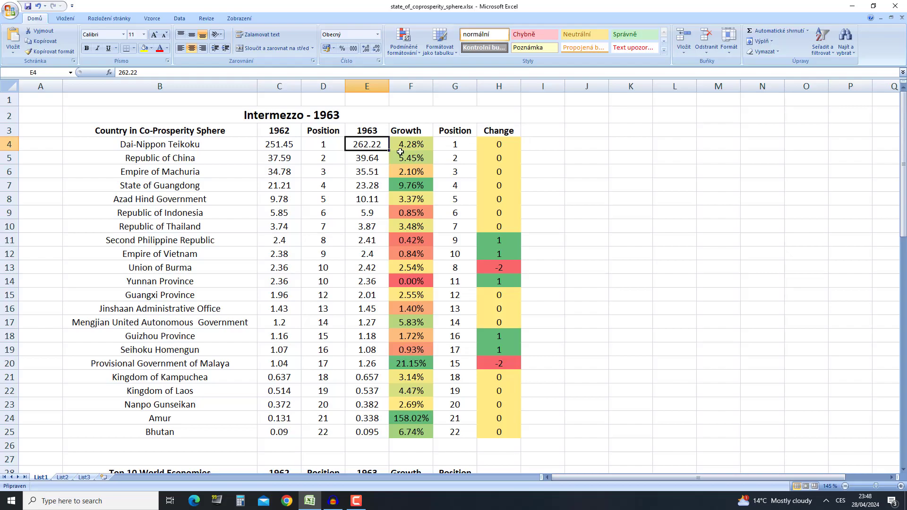
{"action": "left_click", "coordinate": [417, 144]}
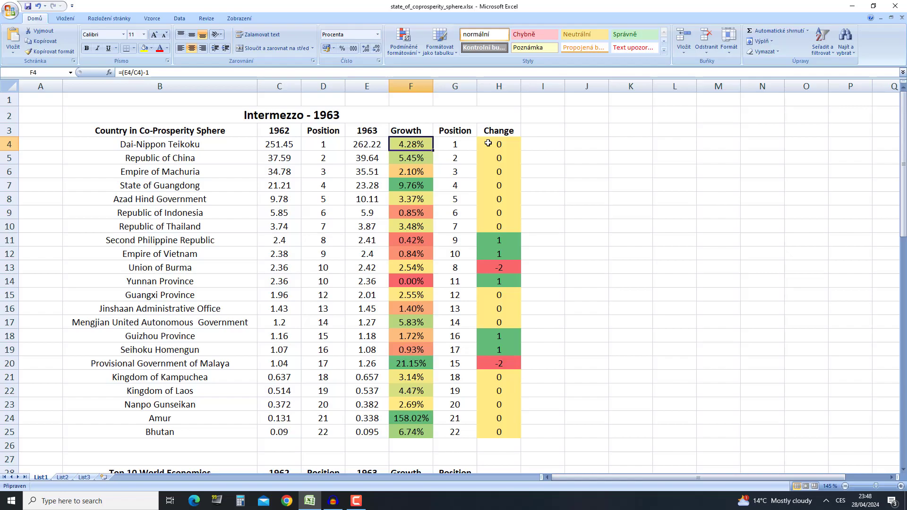
{"action": "left_click_drag", "start_coordinate": [327, 141], "coordinate": [468, 141]}
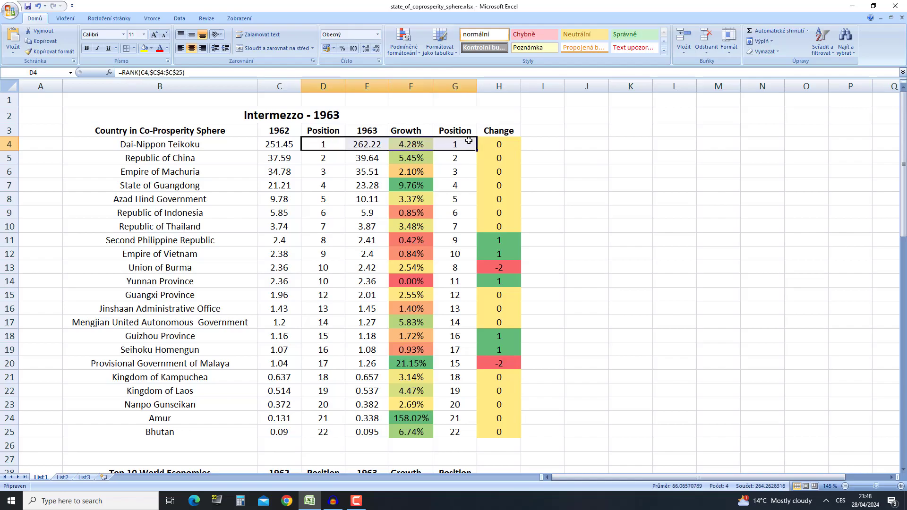
{"action": "left_click", "coordinate": [469, 141]}
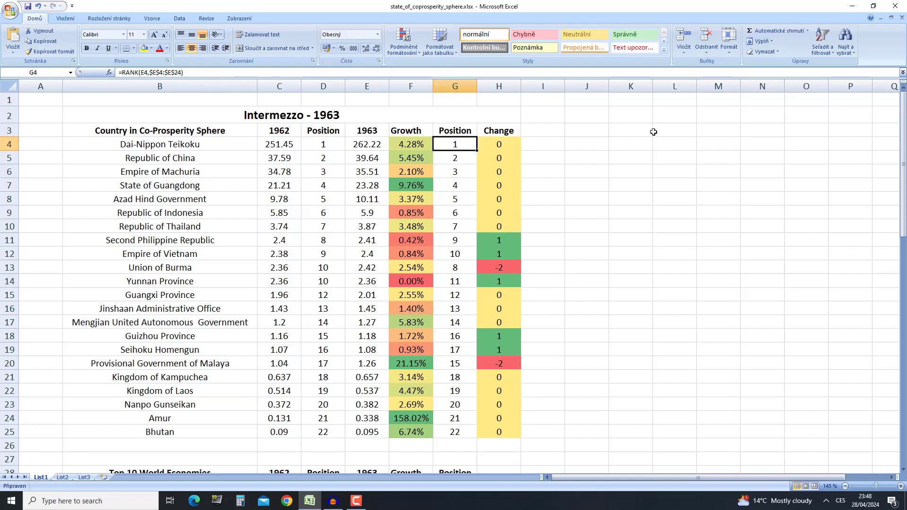
Review the 1962 and 1963 figures, growth and positions of Republic of China and Empire of Machuria.
{"action": "left_click_drag", "start_coordinate": [204, 159], "coordinate": [411, 159]}
{"action": "left_click", "coordinate": [399, 158]}
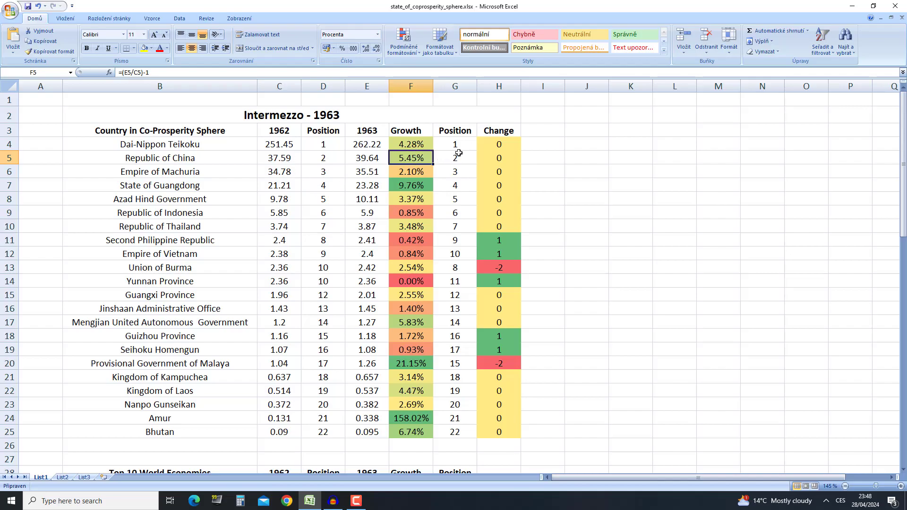
{"action": "left_click", "coordinate": [280, 163]}
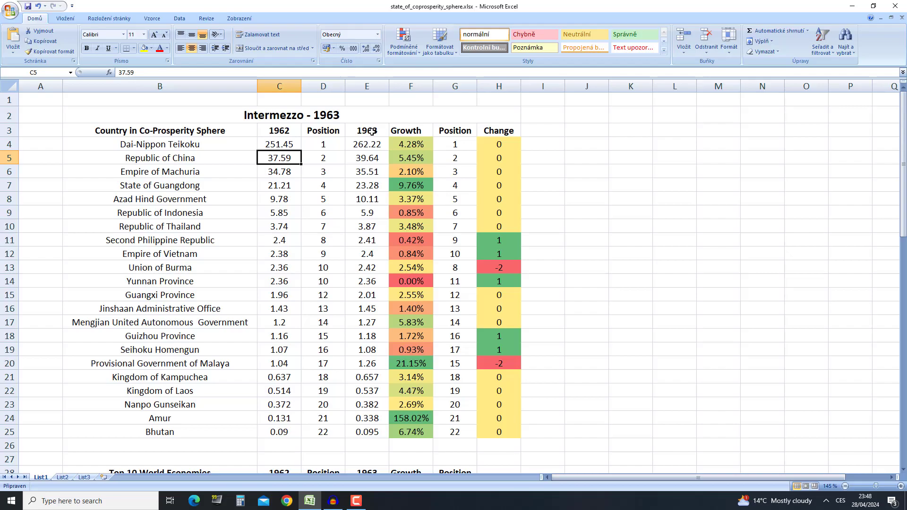
{"action": "left_click", "coordinate": [384, 159]}
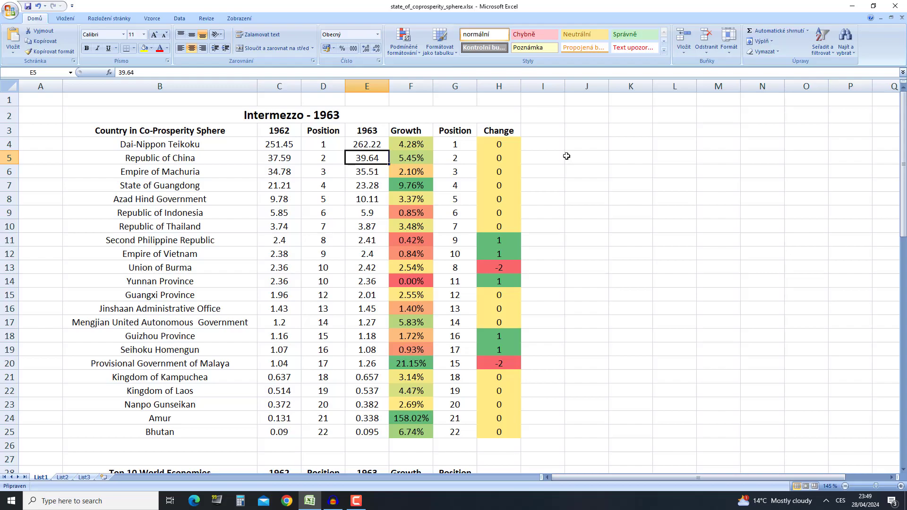
{"action": "left_click_drag", "start_coordinate": [453, 157], "coordinate": [275, 172]}
{"action": "left_click", "coordinate": [278, 171]}
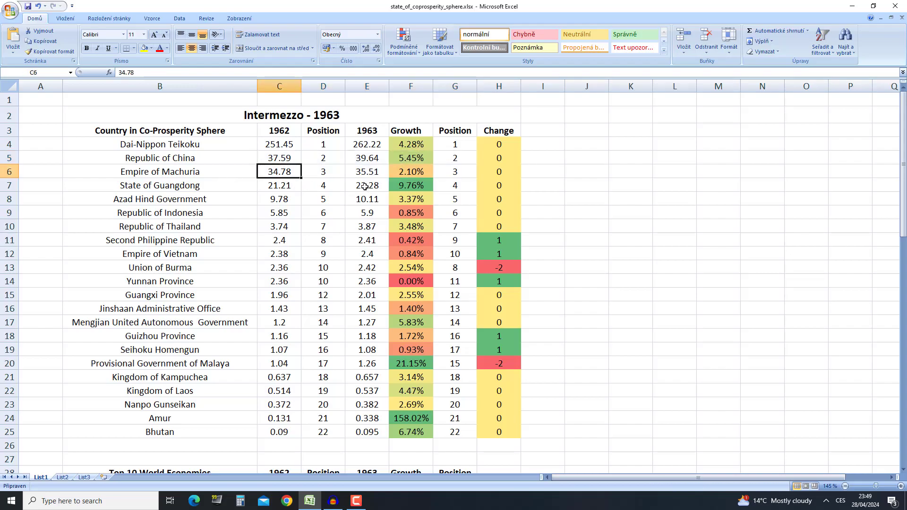
{"action": "left_click_drag", "start_coordinate": [468, 173], "coordinate": [302, 174]}
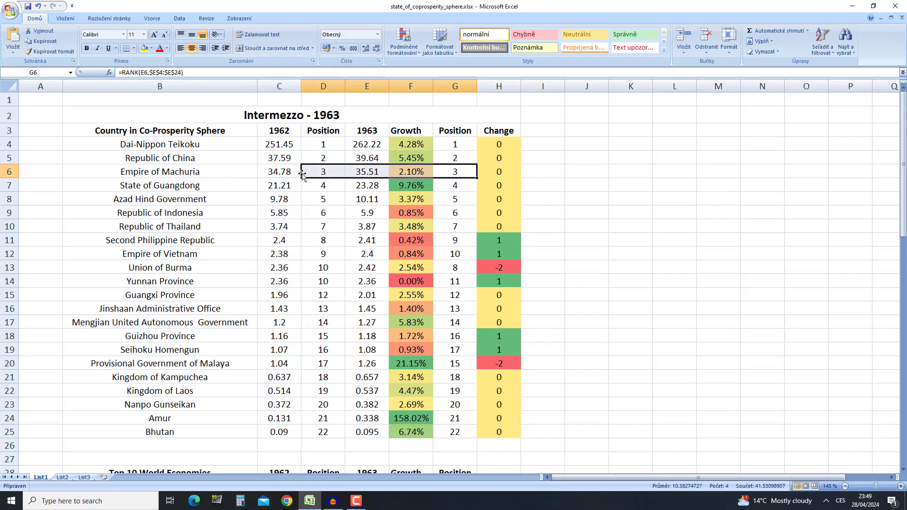
{"action": "key", "text": "Left"}
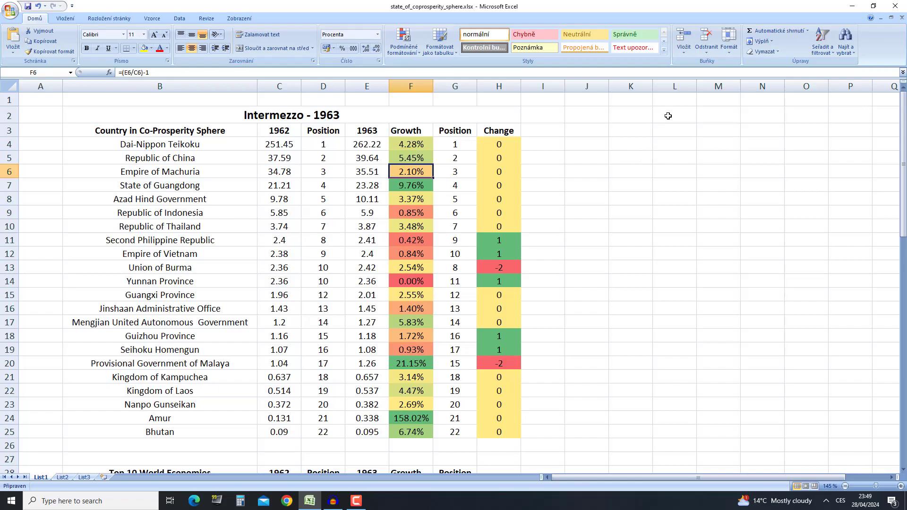
Examine State of Guangdong's growth, its 1962 and 1963 values, and its position relative to Empire of Machuria.
{"action": "left_click_drag", "start_coordinate": [176, 188], "coordinate": [326, 183]}
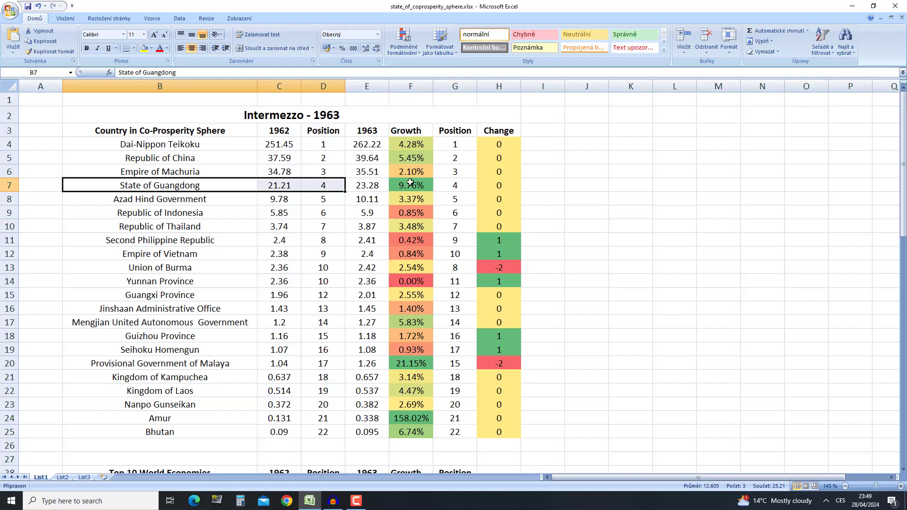
{"action": "left_click", "coordinate": [411, 182]}
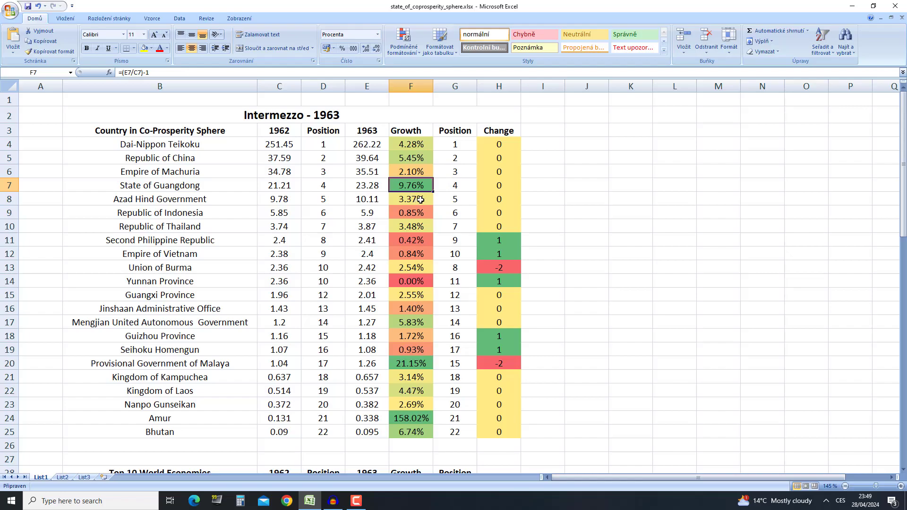
{"action": "left_click", "coordinate": [285, 186]}
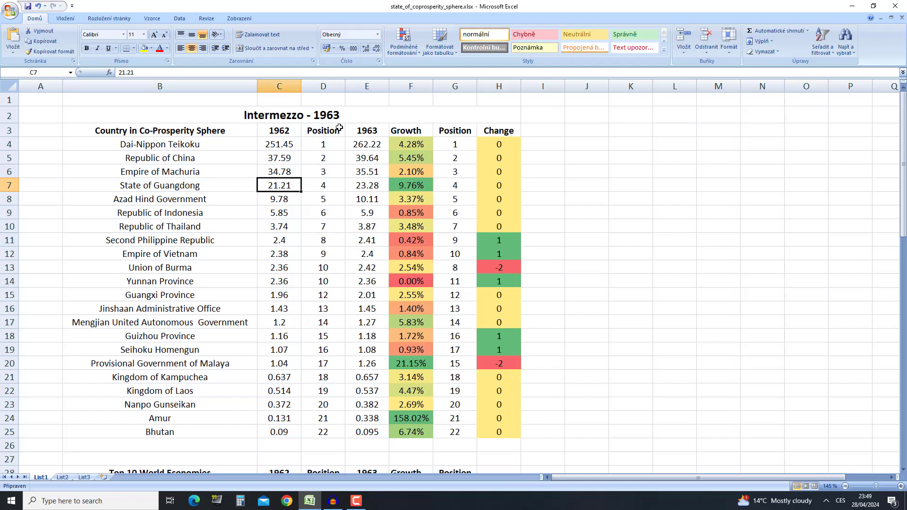
{"action": "left_click", "coordinate": [364, 183]}
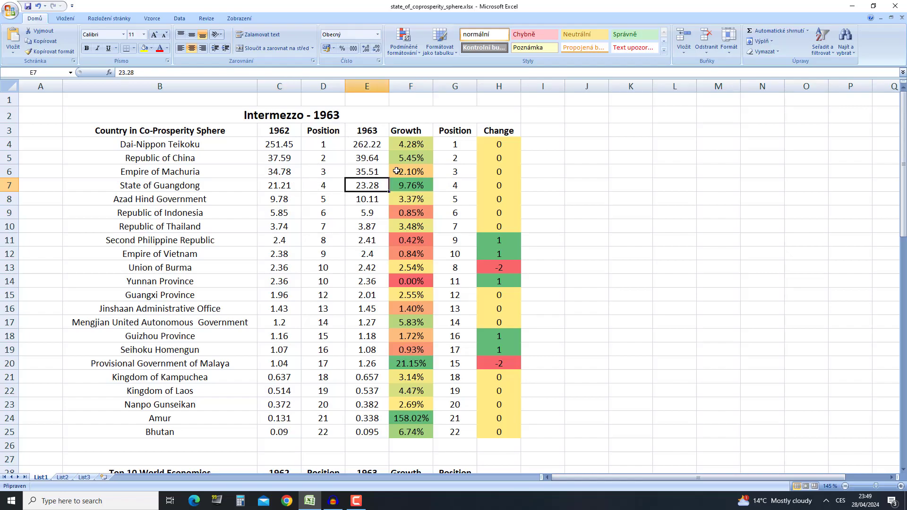
{"action": "left_click_drag", "start_coordinate": [455, 185], "coordinate": [296, 185]}
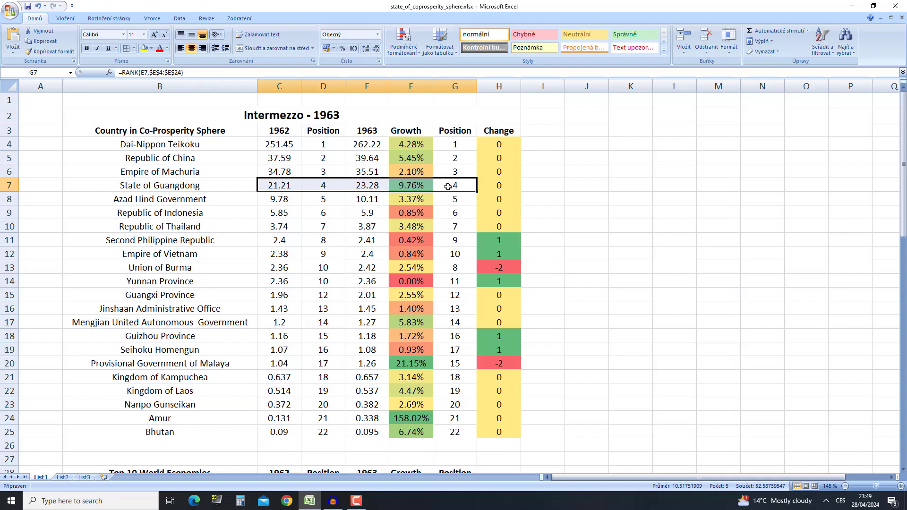
{"action": "left_click", "coordinate": [455, 171]}
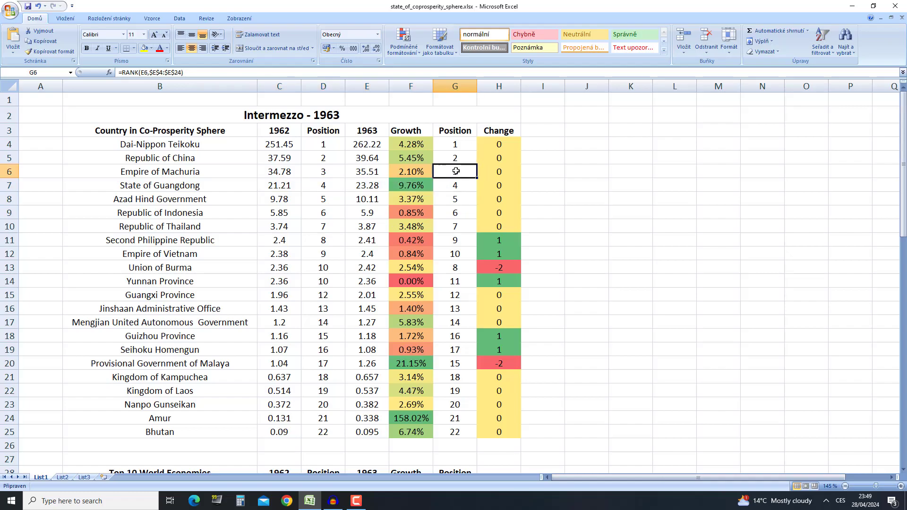
Check the 1962 and 1963 values and growth for Azad Hind Government and Republic of Indonesia.
{"action": "left_click", "coordinate": [457, 198]}
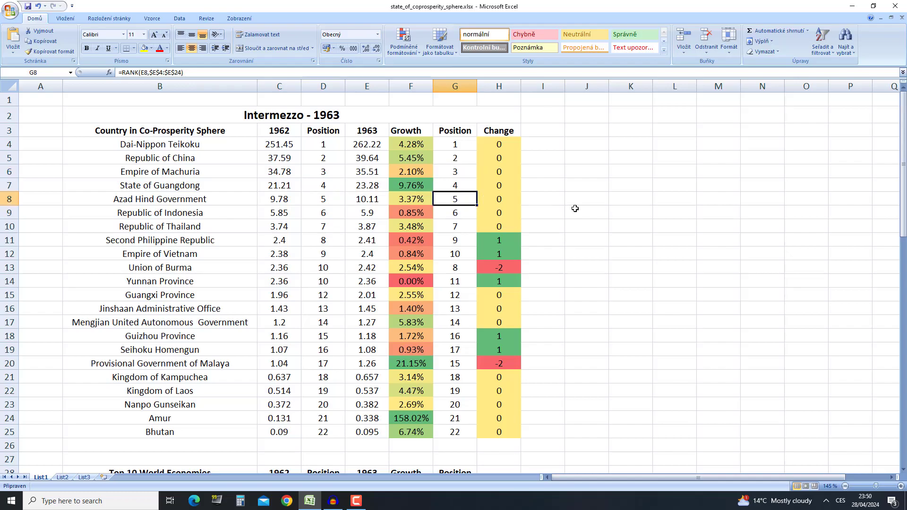
{"action": "left_click", "coordinate": [405, 199]}
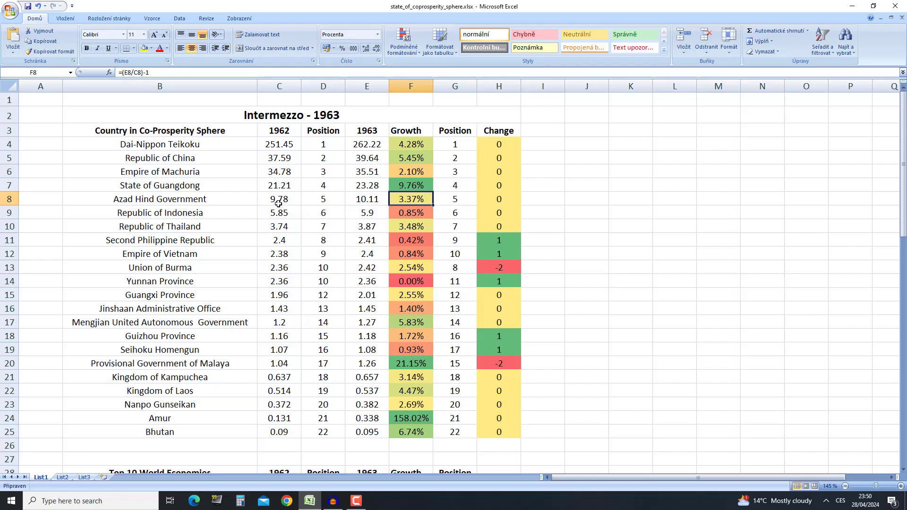
{"action": "left_click_drag", "start_coordinate": [278, 203], "coordinate": [376, 203]}
{"action": "left_click", "coordinate": [375, 203]}
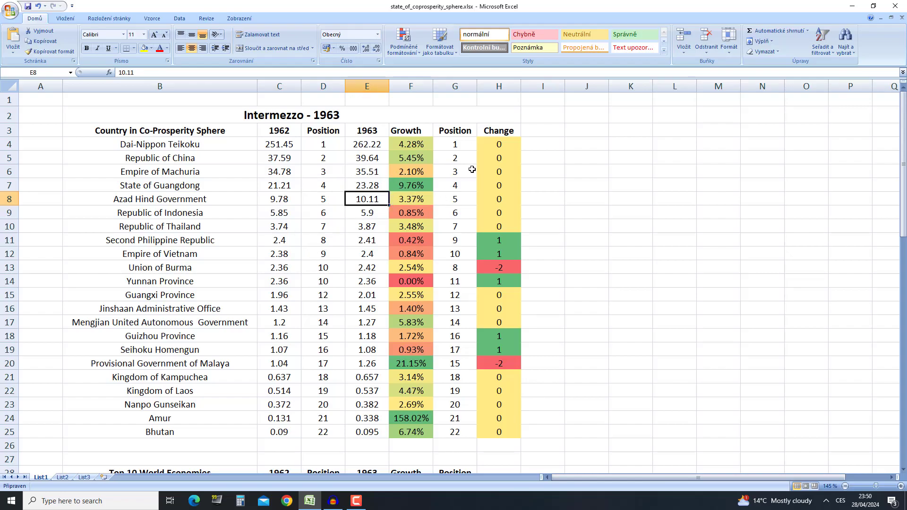
{"action": "left_click_drag", "start_coordinate": [400, 234], "coordinate": [406, 216]}
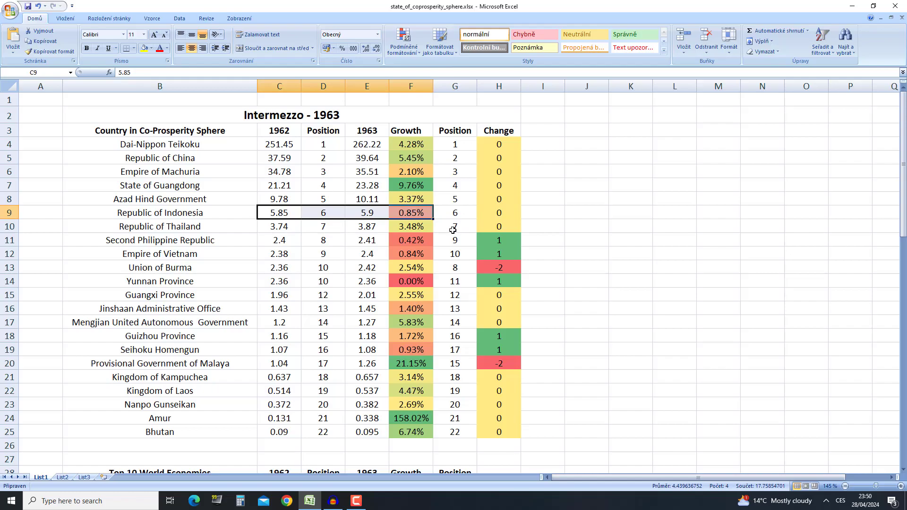
{"action": "scroll", "coordinate": [449, 234], "scroll_direction": "down", "scroll_amount": 2}
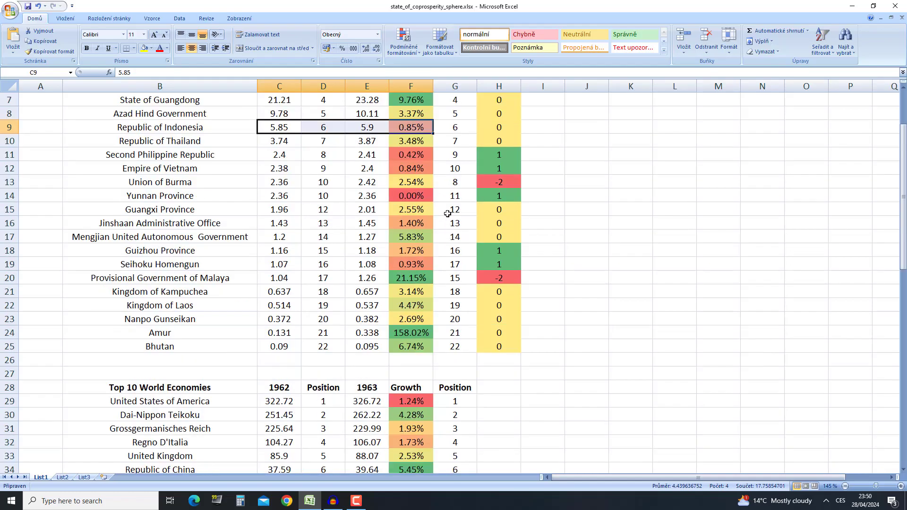
{"action": "scroll", "coordinate": [451, 215], "scroll_direction": "up", "scroll_amount": 1}
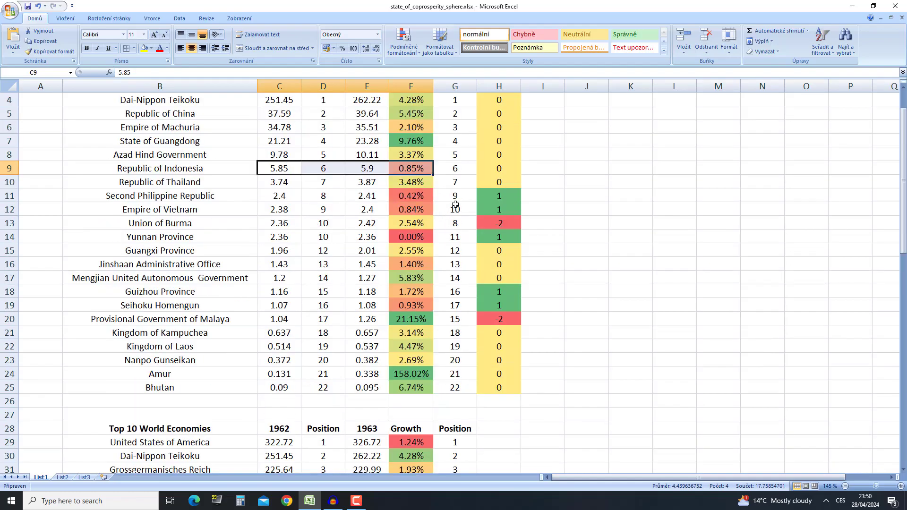
{"action": "left_click", "coordinate": [274, 169]}
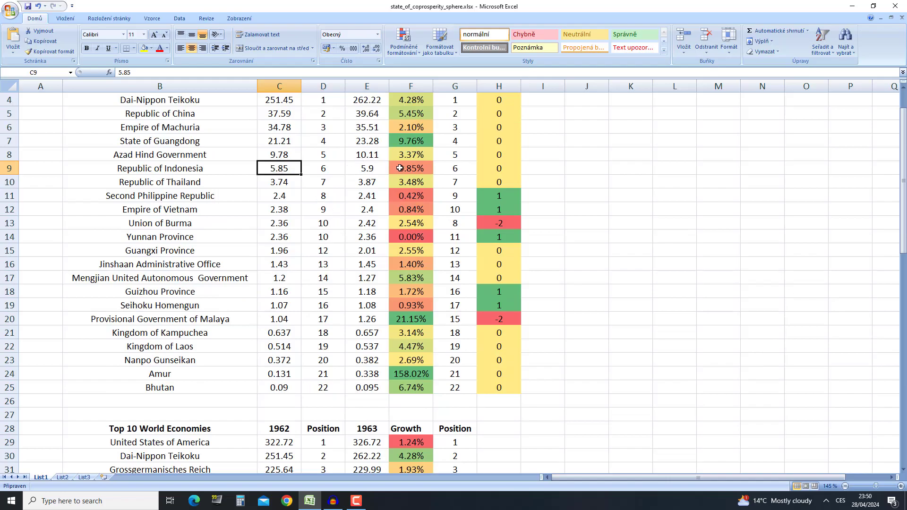
{"action": "left_click", "coordinate": [363, 169]}
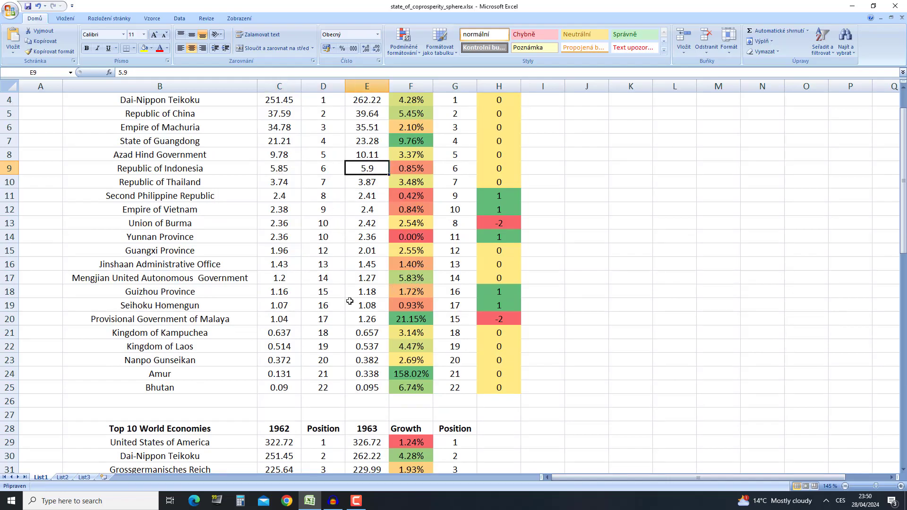
Review the Republic of Thailand row and compare the figures from Second Philippine Republic through Yunnan Province.
{"action": "scroll", "coordinate": [258, 271], "scroll_direction": "up", "scroll_amount": 1}
{"action": "left_click_drag", "start_coordinate": [264, 225], "coordinate": [331, 226]}
{"action": "left_click_drag", "start_coordinate": [389, 223], "coordinate": [454, 223]}
{"action": "left_click", "coordinate": [559, 221]}
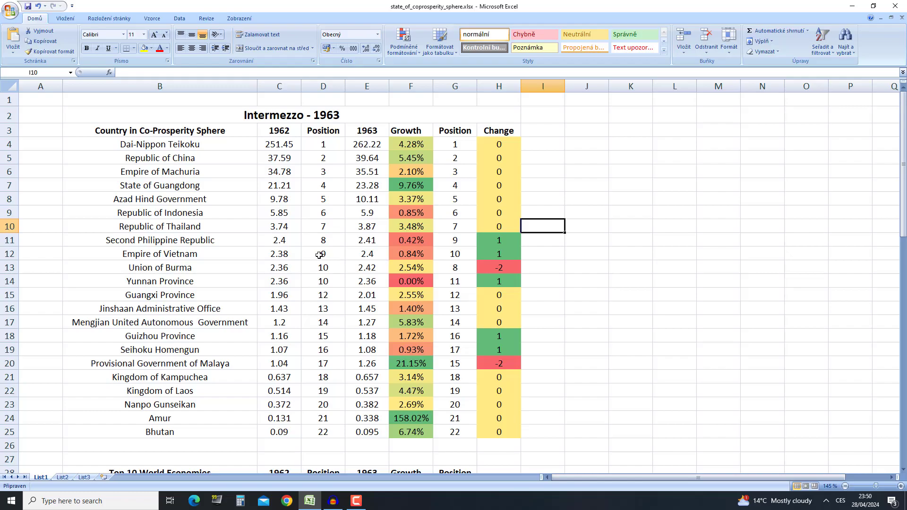
{"action": "left_click_drag", "start_coordinate": [280, 237], "coordinate": [464, 284]}
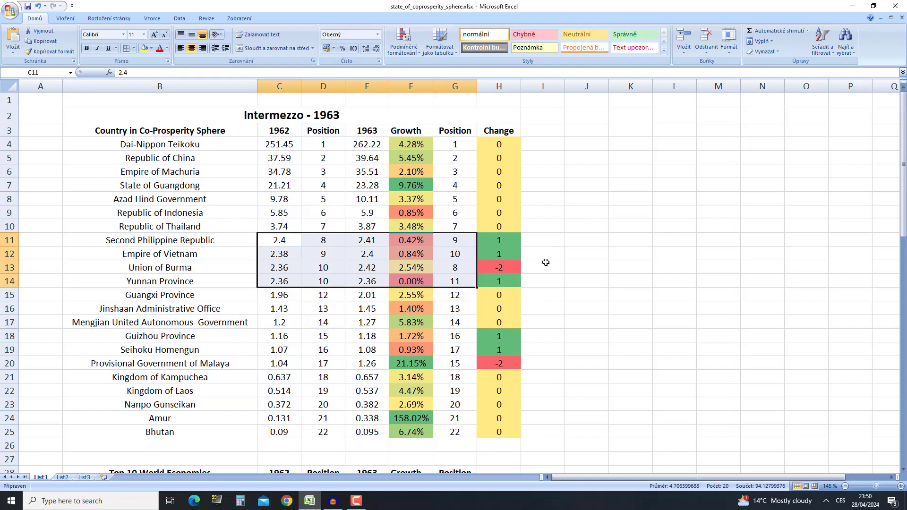
{"action": "left_click", "coordinate": [273, 249]}
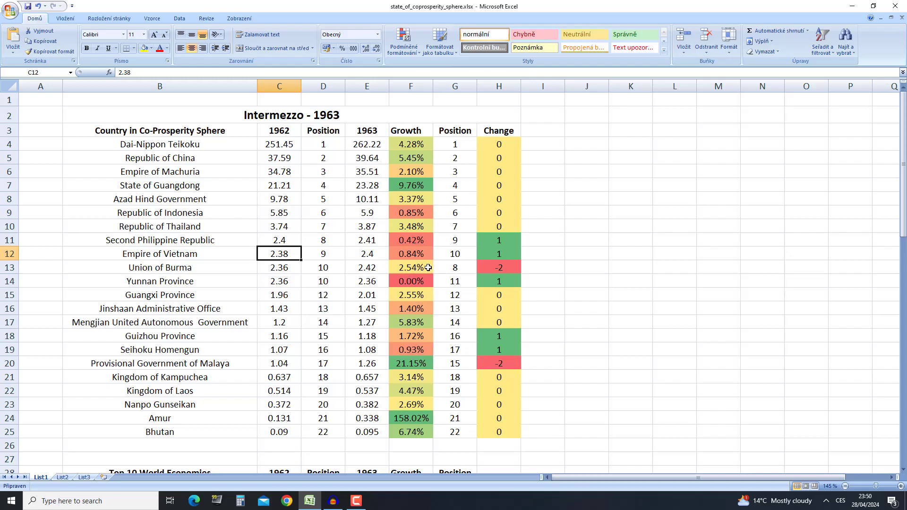
Compare Yunnan Province's growth with Union of Burma's 1962 and 1963 figures and its position in both years.
{"action": "left_click_drag", "start_coordinate": [189, 282], "coordinate": [399, 278]}
{"action": "left_click", "coordinate": [399, 278]}
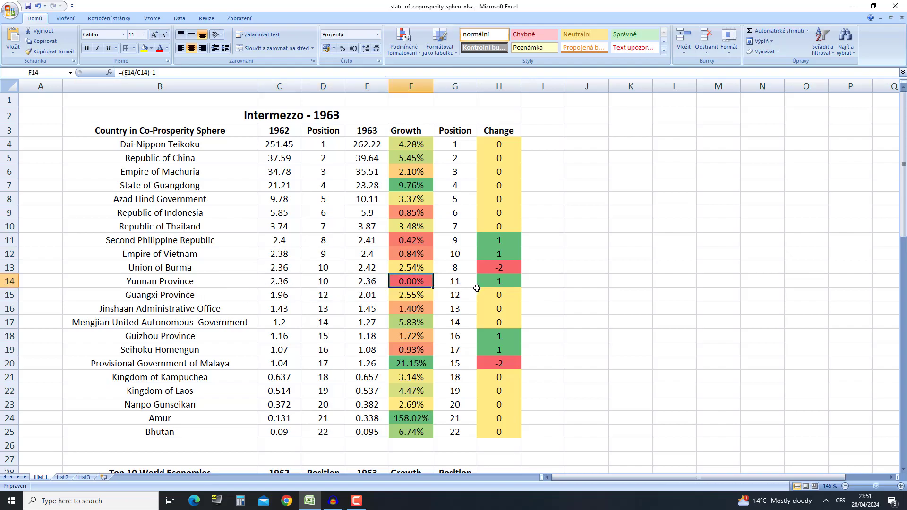
{"action": "left_click_drag", "start_coordinate": [174, 270], "coordinate": [379, 271]}
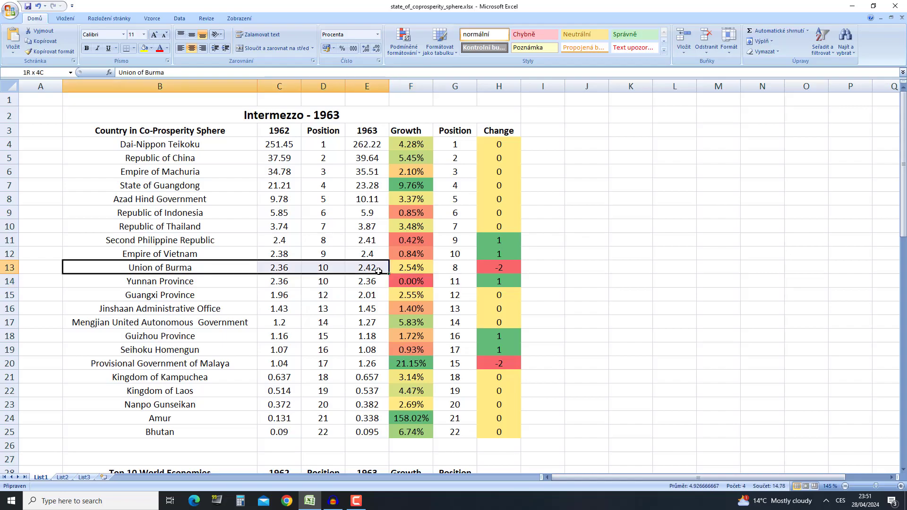
{"action": "left_click", "coordinate": [310, 267]}
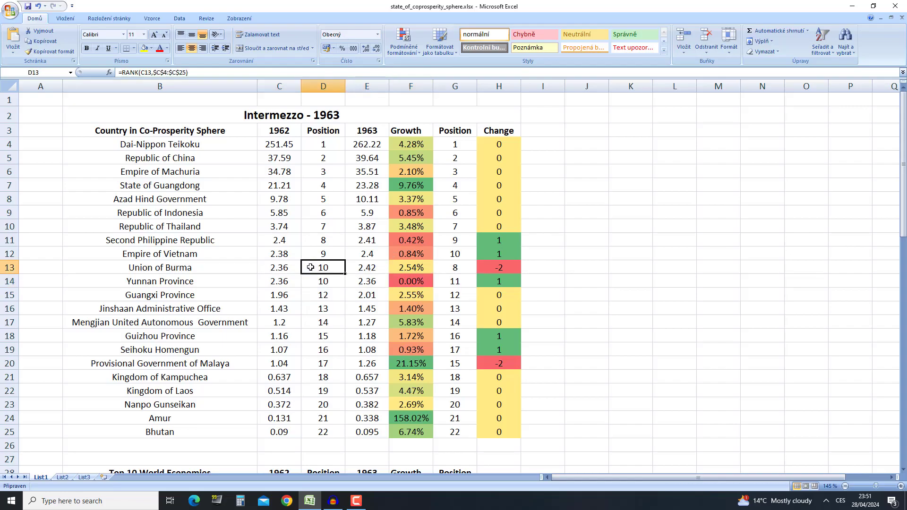
{"action": "left_click", "coordinate": [454, 263]}
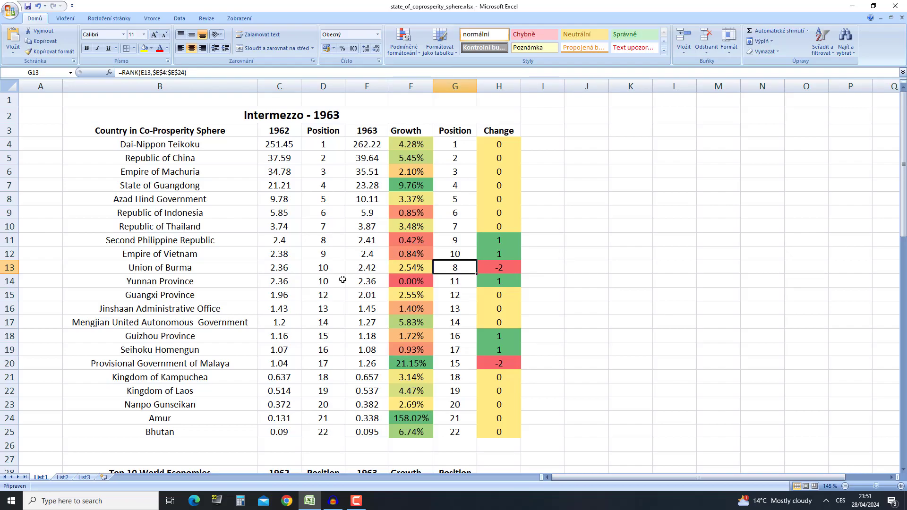
{"action": "left_click_drag", "start_coordinate": [318, 272], "coordinate": [456, 266]}
{"action": "left_click", "coordinate": [473, 277]}
{"action": "left_click", "coordinate": [464, 263]}
Examine the Change column from Dai-Nippon Teikoku through Bhutan and how its formulas subtract the positions.
{"action": "left_click_drag", "start_coordinate": [496, 242], "coordinate": [498, 378]}
{"action": "key", "text": "Up"}
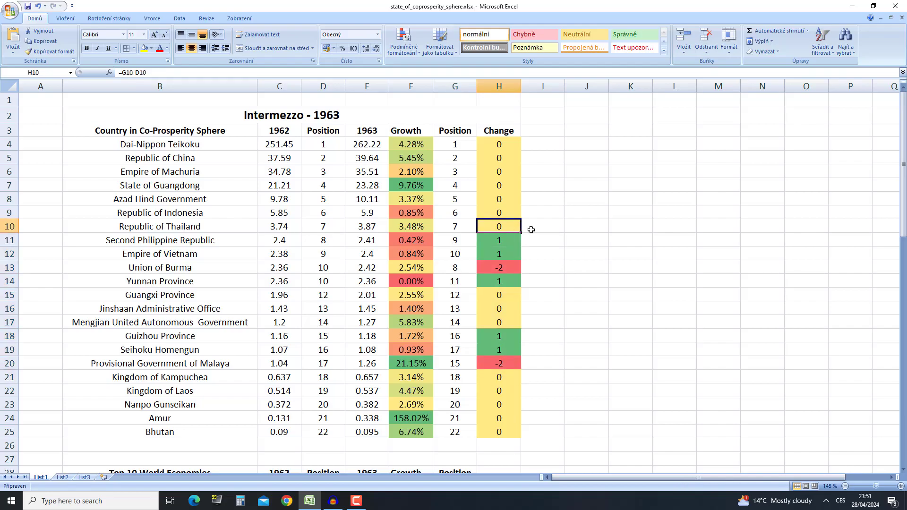
{"action": "left_click", "coordinate": [507, 239]}
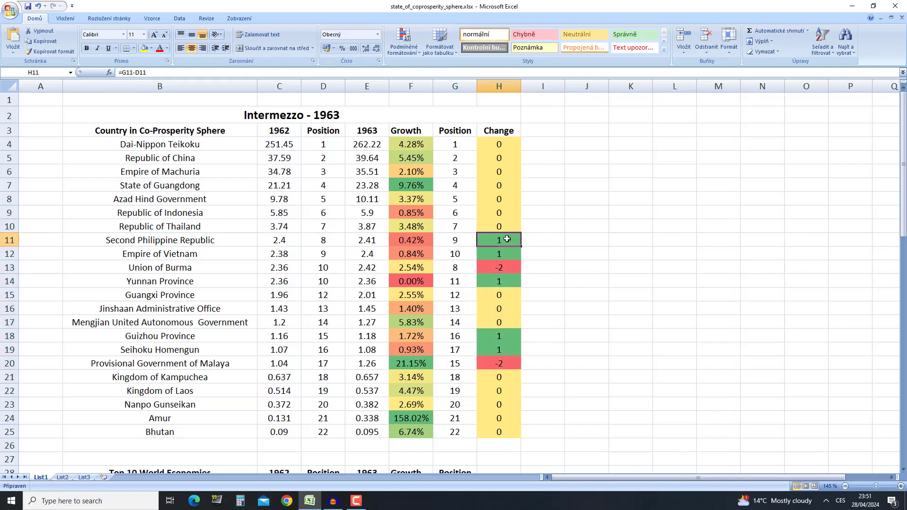
{"action": "left_click_drag", "start_coordinate": [508, 142], "coordinate": [500, 433]}
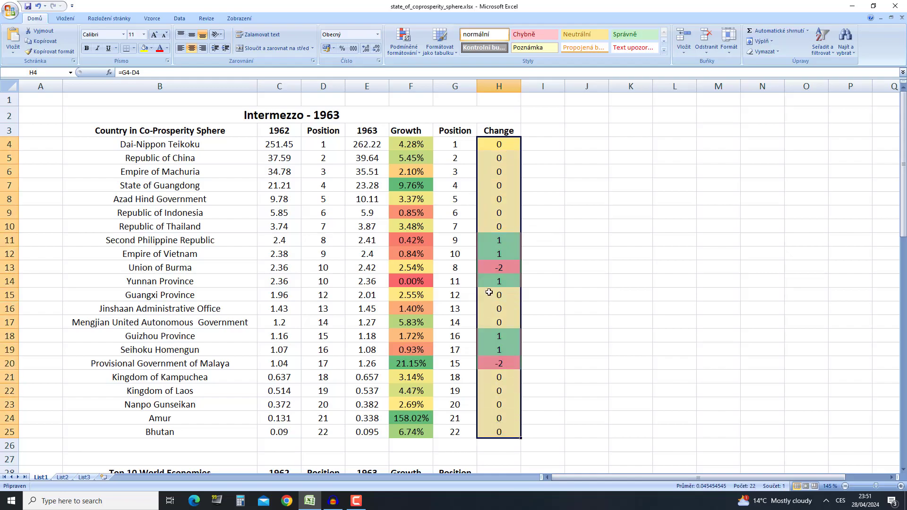
{"action": "left_click", "coordinate": [513, 227]}
Reverse the position subtraction in H4 to =D4-G4 and fill the formula down the Change column to Bhutan.
{"action": "left_click", "coordinate": [495, 140]}
{"action": "left_click", "coordinate": [133, 72]}
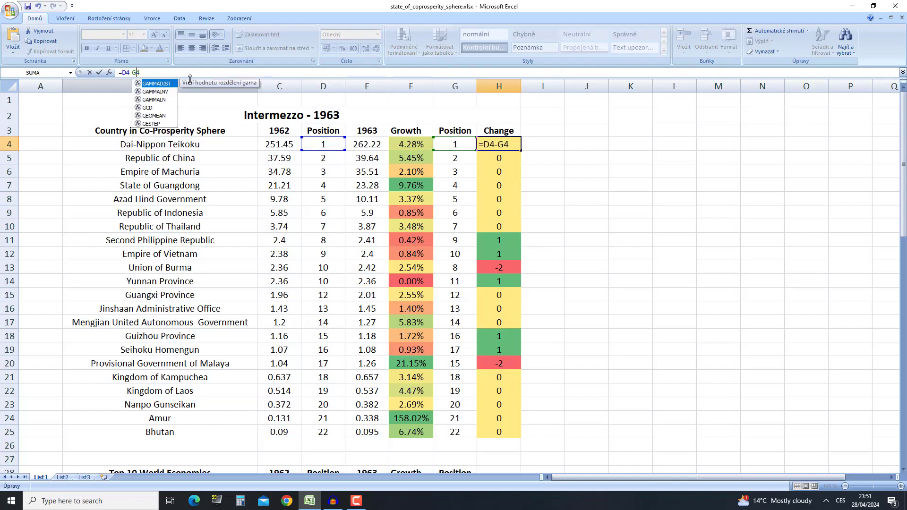
{"action": "key", "text": "Return"}
{"action": "key", "text": "Up"}
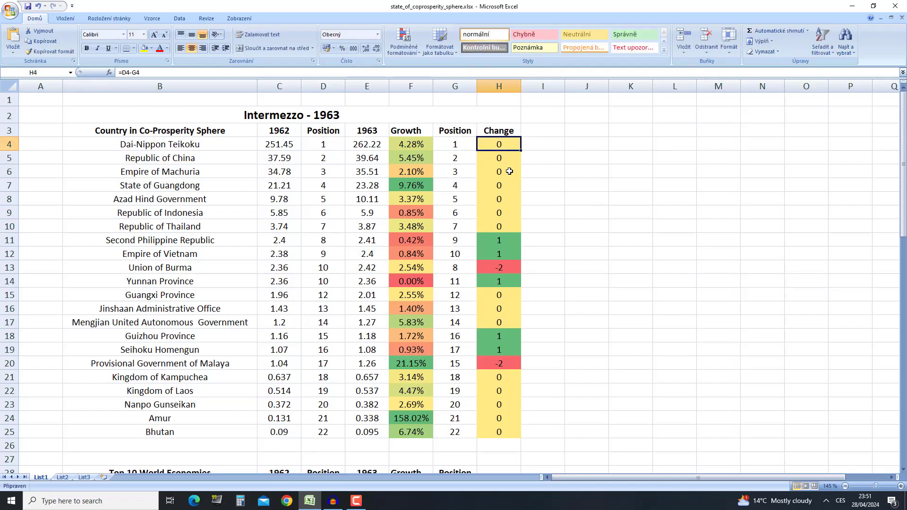
{"action": "double_click", "coordinate": [520, 150]}
{"action": "left_click", "coordinate": [567, 161]}
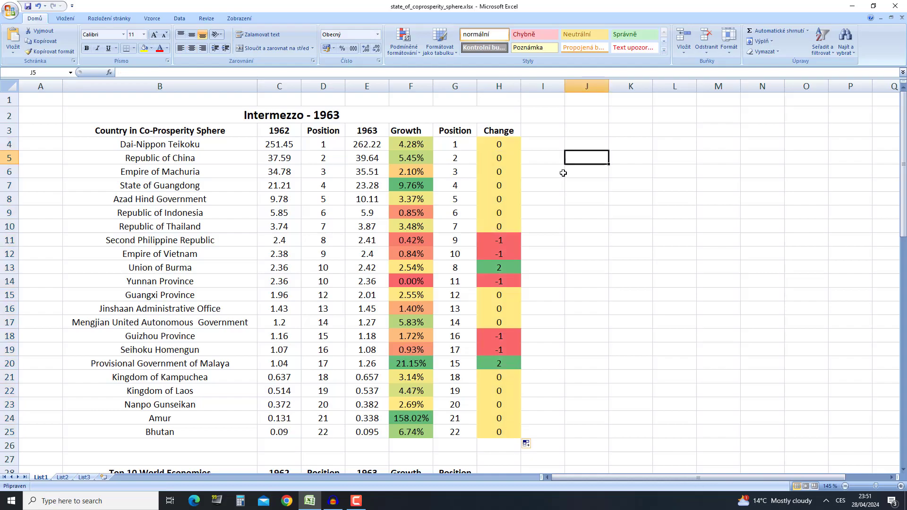
Check the recalculated Change values from Second Philippine Republic to Union of Burma, reading across the whole Second Philippine Republic row.
{"action": "left_click", "coordinate": [500, 270]}
{"action": "key", "text": "Up"}
{"action": "key", "text": "Up"}
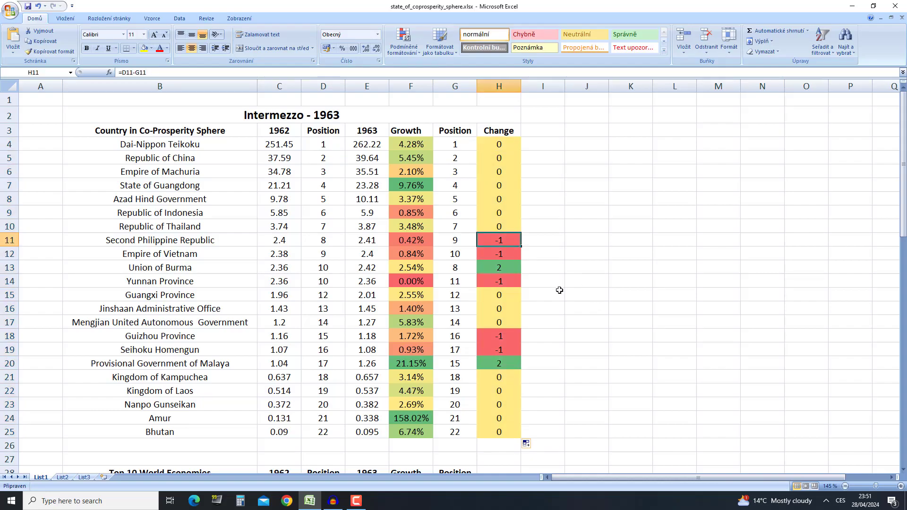
{"action": "key", "text": "Left"}
{"action": "key", "text": "Left"}
{"action": "key", "text": "Left"}
{"action": "key", "text": "Left"}
{"action": "key", "text": "Left"}
{"action": "key", "text": "Left"}
{"action": "key", "text": "Right"}
{"action": "key", "text": "Right"}
{"action": "key", "text": "Right"}
{"action": "key", "text": "Right"}
{"action": "key", "text": "Right"}
{"action": "key", "text": "Right"}
{"action": "key", "text": "Down"}
{"action": "key", "text": "Down"}
{"action": "key", "text": "Down"}
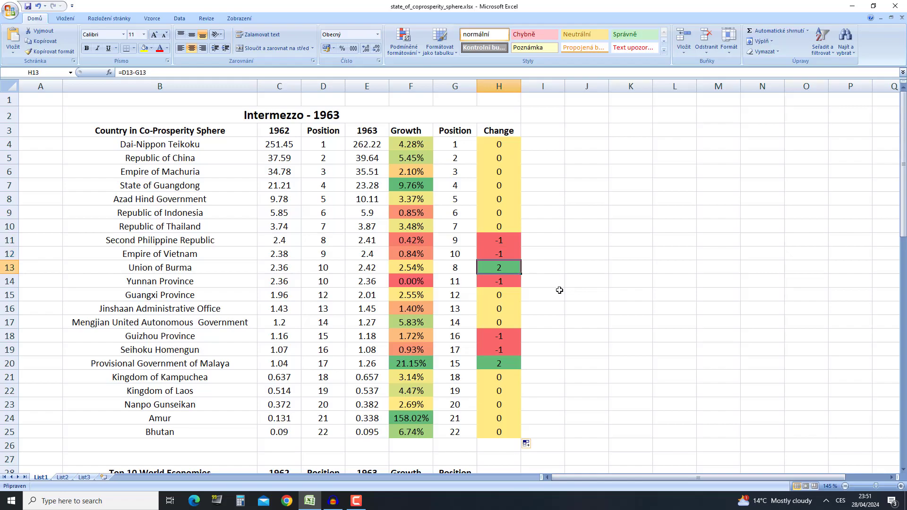
Compare the growth rates of Second Philippine Republic, Empire of Vietnam, Union of Burma and Yunnan Province.
{"action": "key", "text": "Up"}
{"action": "key", "text": "Left"}
{"action": "key", "text": "Left"}
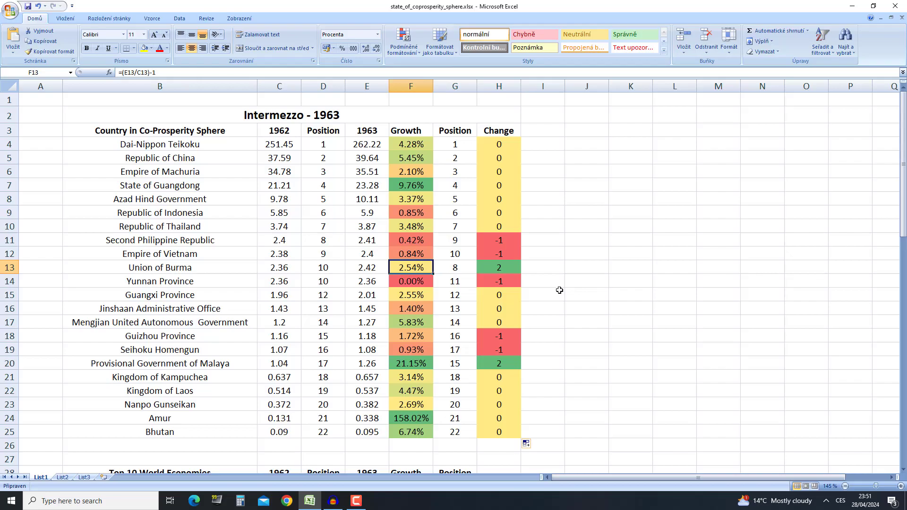
{"action": "key", "text": "Up"}
{"action": "key", "text": "Down"}
{"action": "key", "text": "Down"}
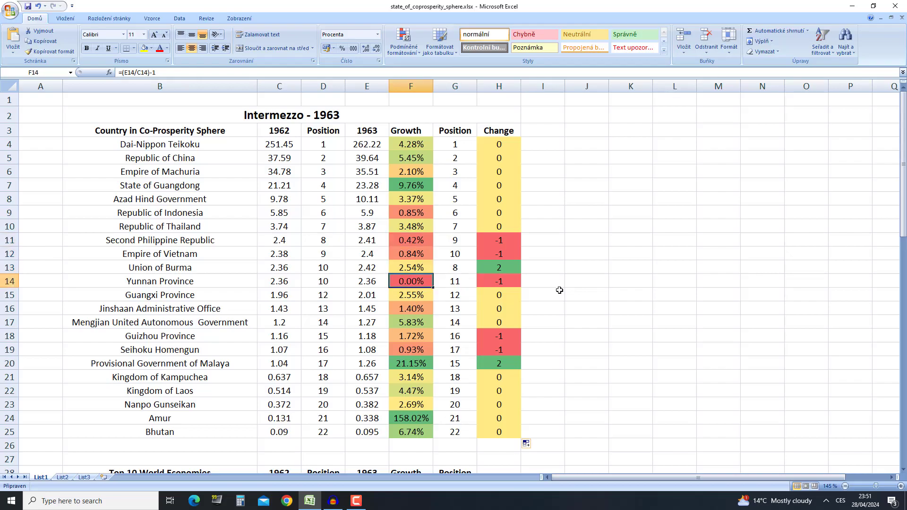
{"action": "key", "text": "Up"}
{"action": "key", "text": "Up"}
{"action": "key", "text": "Up"}
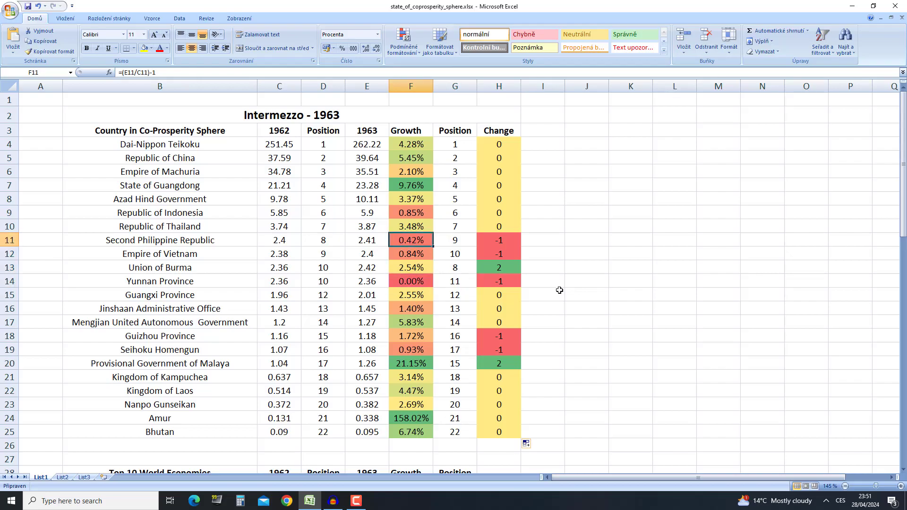
{"action": "key", "text": "Down"}
{"action": "key", "text": "Down"}
{"action": "key", "text": "Down"}
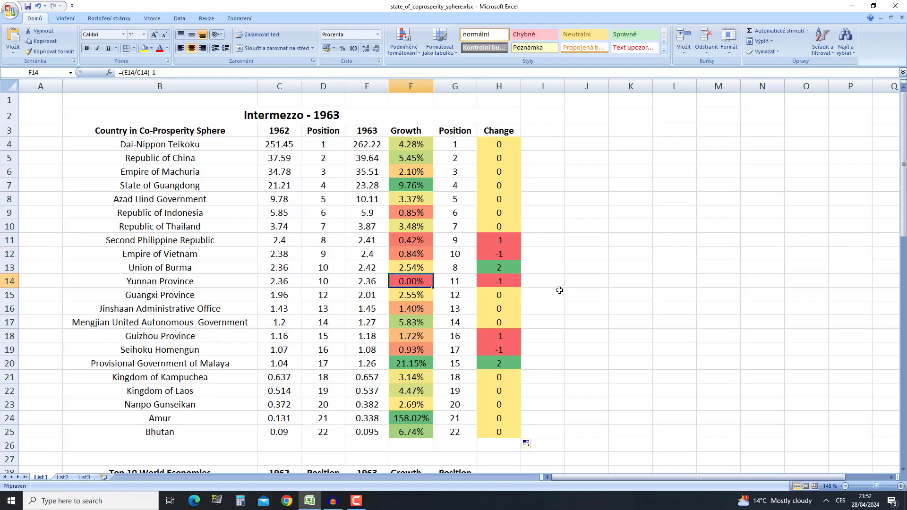
{"action": "key", "text": "Up"}
{"action": "key", "text": "Up"}
{"action": "key", "text": "Up"}
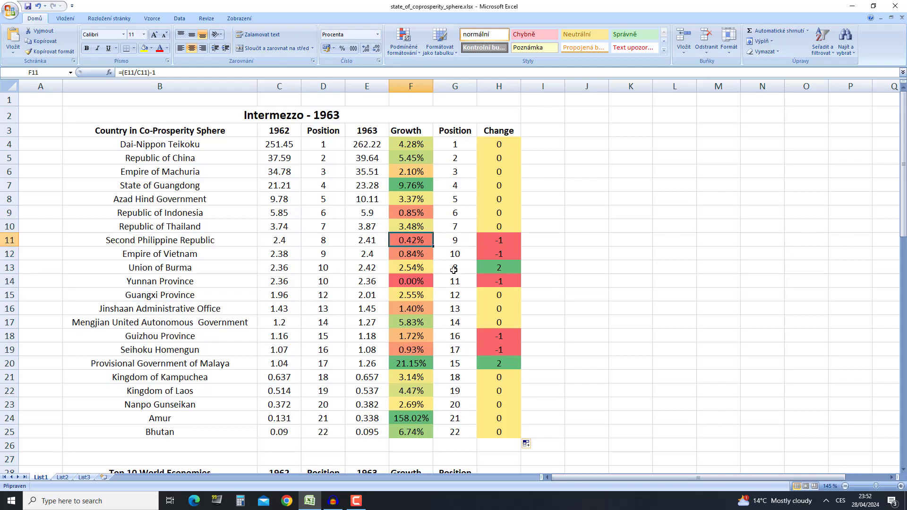
{"action": "key", "text": "Down"}
{"action": "key", "text": "Down"}
{"action": "key", "text": "Down"}
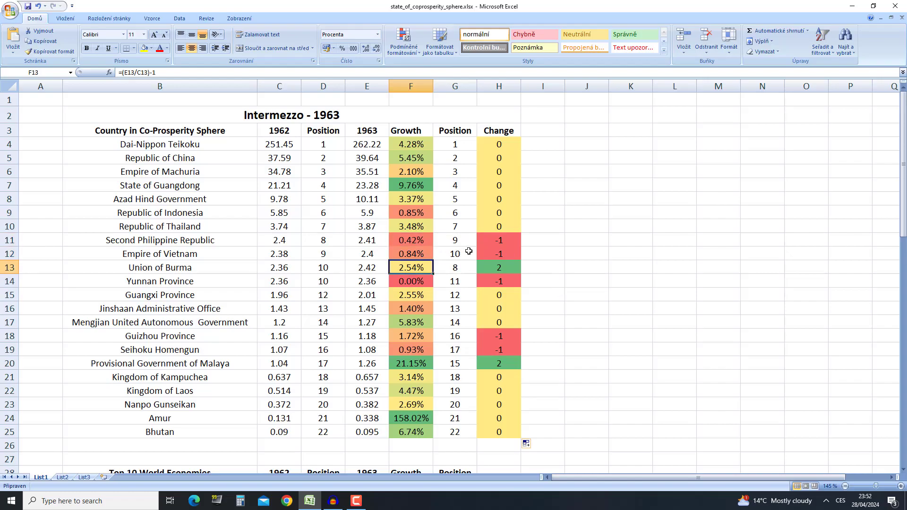
Review Guangxi Province's growth together with its 1962 and 1963 values.
{"action": "key", "text": "Down"}
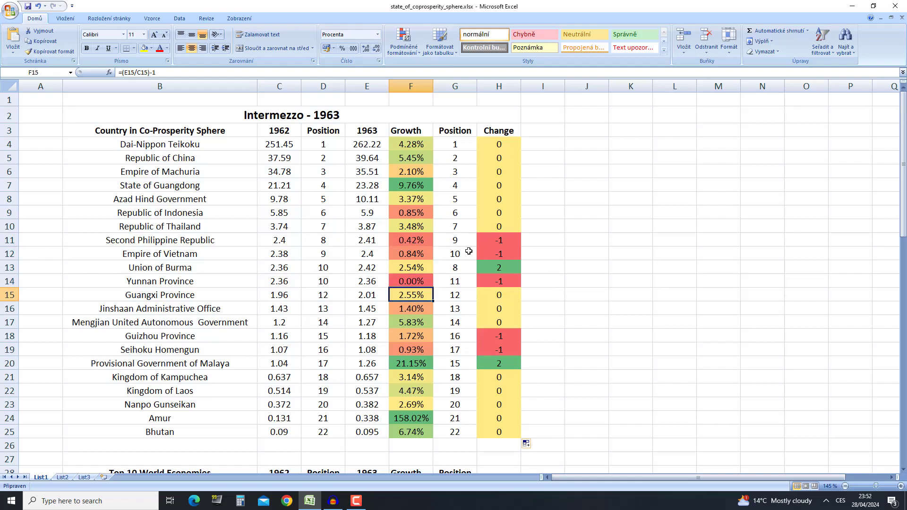
{"action": "key", "text": "Left"}
{"action": "key", "text": "Left"}
{"action": "key", "text": "Left"}
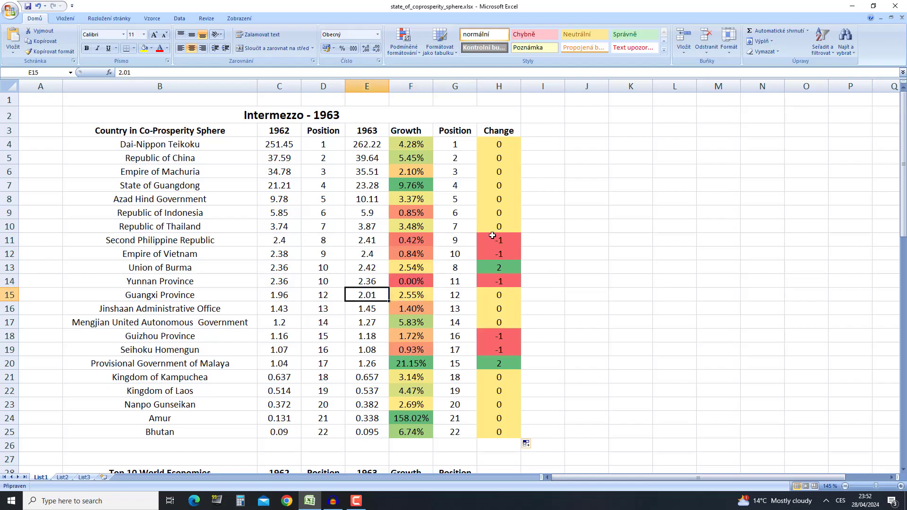
{"action": "key", "text": "Right"}
{"action": "key", "text": "Right"}
{"action": "key", "text": "Right"}
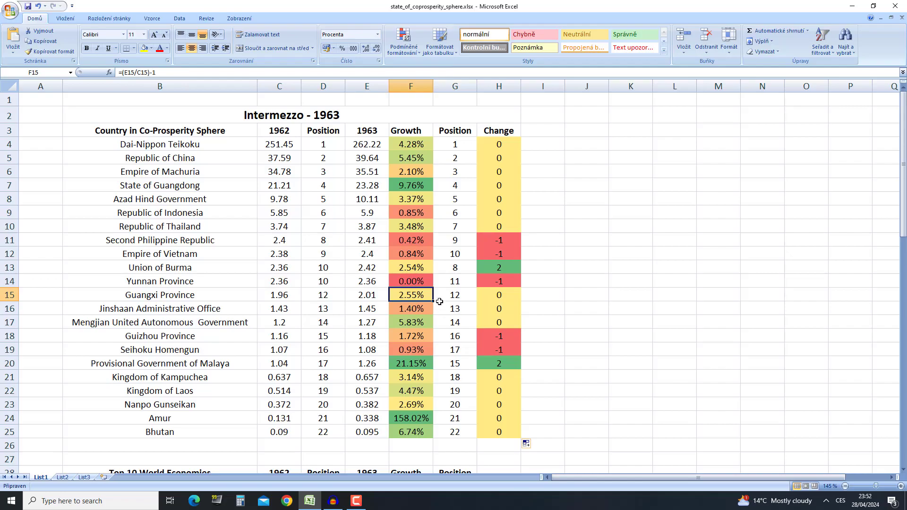
Review the 1962 and 1963 figures and growth of Jinshaan Administrative Office.
{"action": "key", "text": "Down"}
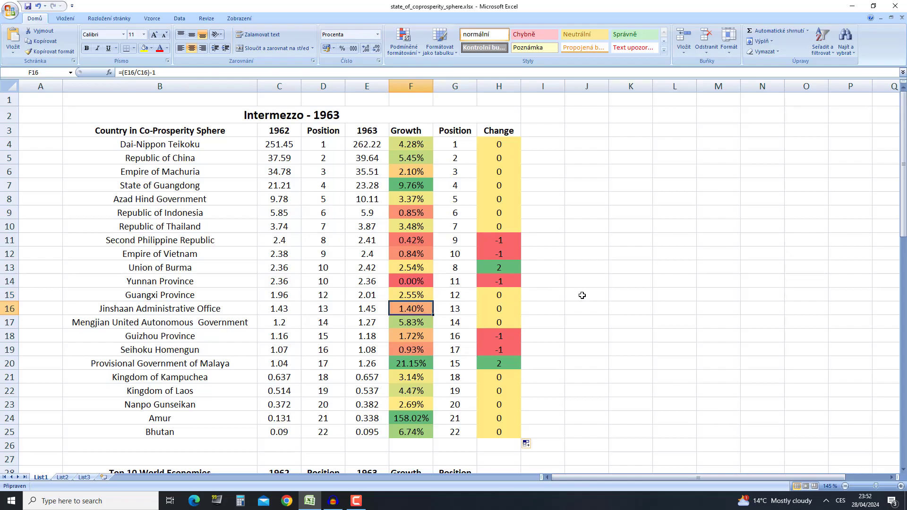
{"action": "left_click_drag", "start_coordinate": [211, 314], "coordinate": [427, 313]}
{"action": "left_click", "coordinate": [427, 314]}
{"action": "scroll", "coordinate": [539, 334], "scroll_direction": "down", "scroll_amount": 1}
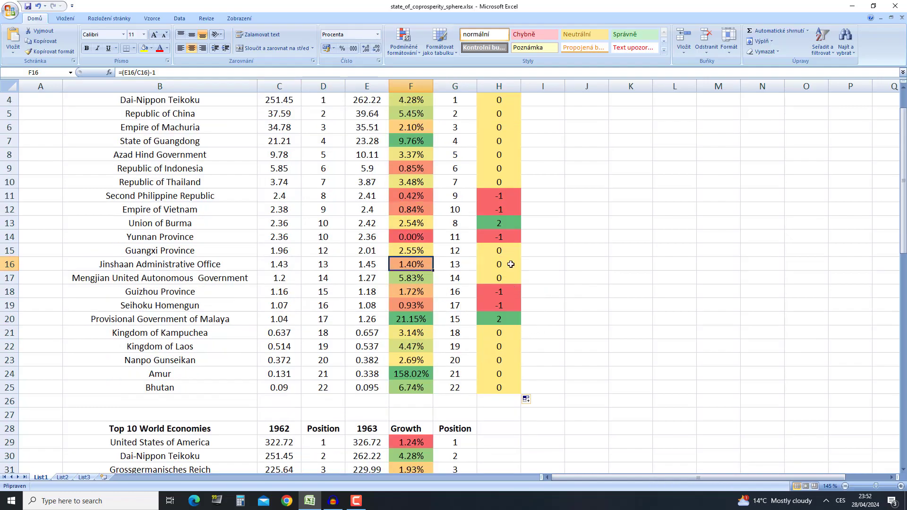
Check Mengjian United Autonomous Government's 1962 and 1963 values, growth and 1963 position.
{"action": "left_click_drag", "start_coordinate": [122, 282], "coordinate": [411, 278]}
{"action": "left_click", "coordinate": [411, 278]}
{"action": "left_click", "coordinate": [376, 277]}
{"action": "left_click", "coordinate": [410, 278]}
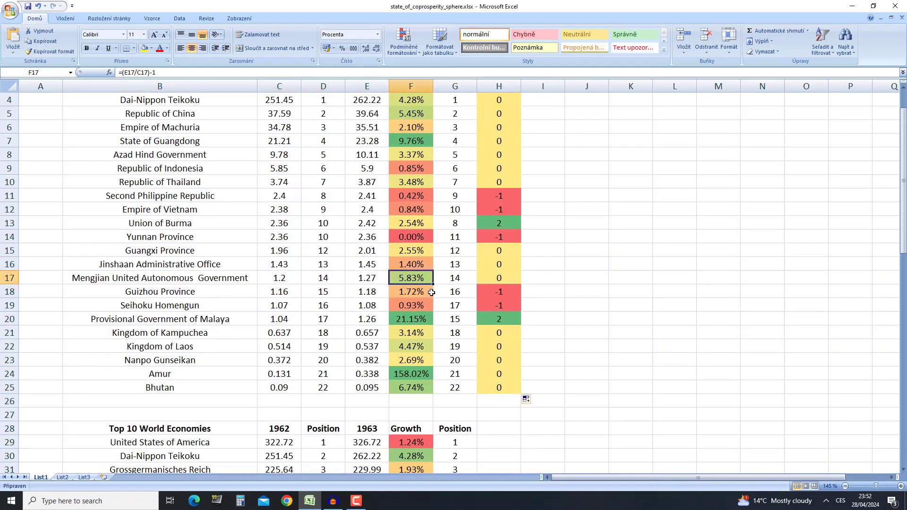
{"action": "left_click", "coordinate": [290, 280]}
{"action": "left_click", "coordinate": [365, 273]}
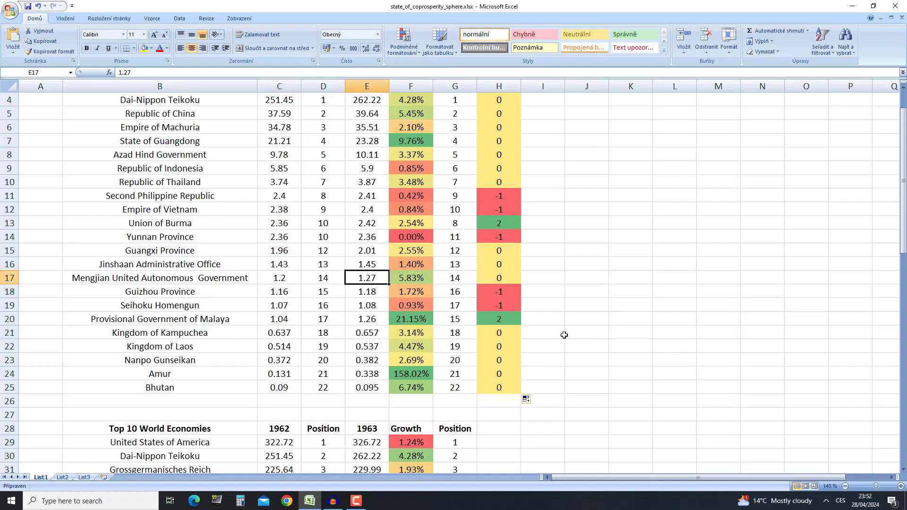
{"action": "key", "text": "Right"}
{"action": "key", "text": "Right"}
Review the figures and 1963 positions of Guizhou Province and Seihoku Homengun.
{"action": "key", "text": "Down"}
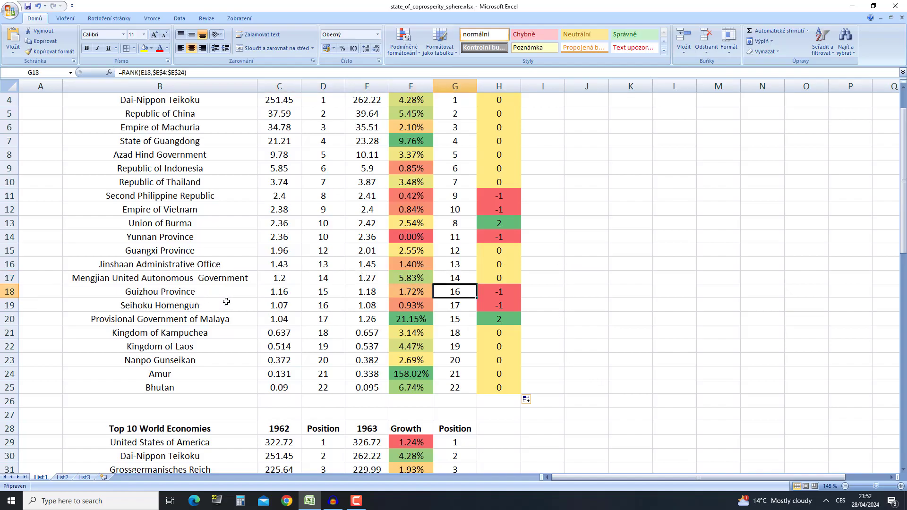
{"action": "left_click_drag", "start_coordinate": [154, 309], "coordinate": [268, 308]}
{"action": "left_click", "coordinate": [548, 304]}
{"action": "key", "text": "Down"}
{"action": "key", "text": "Down"}
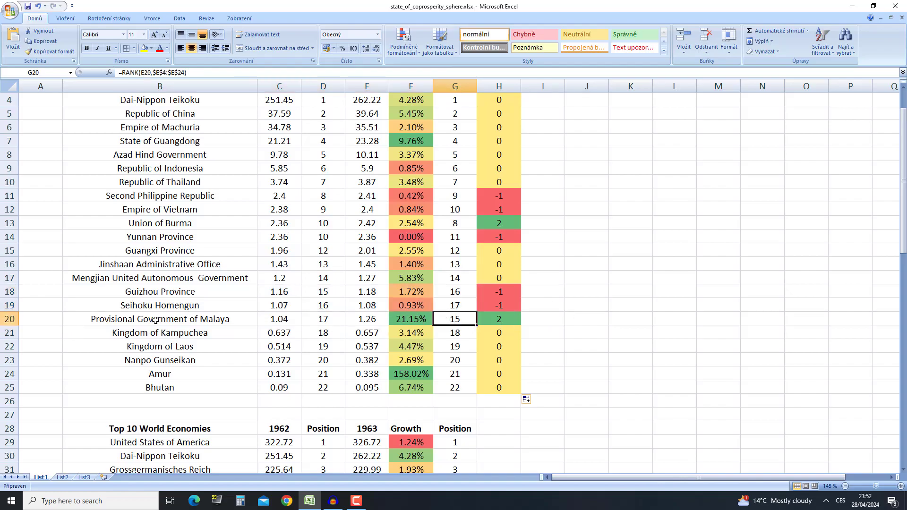
Examine Provisional Government of Malaya's 1962 and 1963 values, growth and position relative to Seihoku Homengun.
{"action": "left_click_drag", "start_coordinate": [146, 329], "coordinate": [470, 319]}
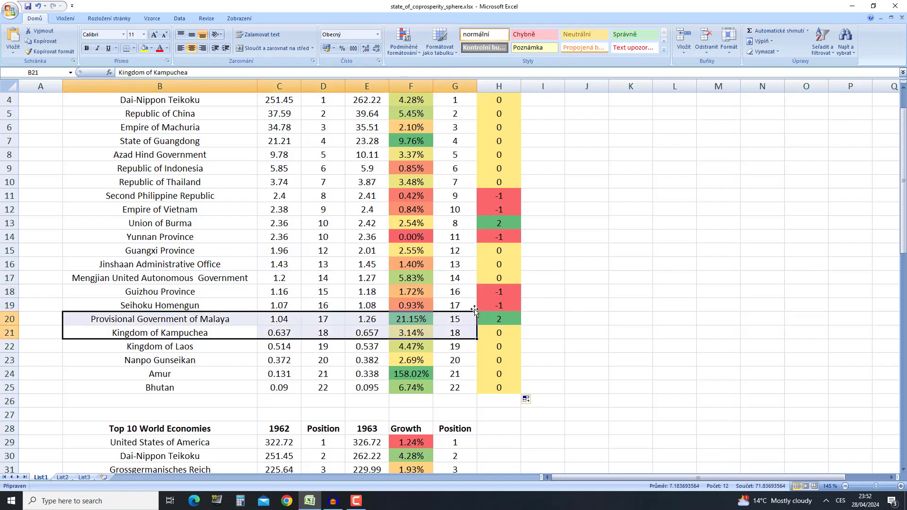
{"action": "left_click", "coordinate": [472, 311]}
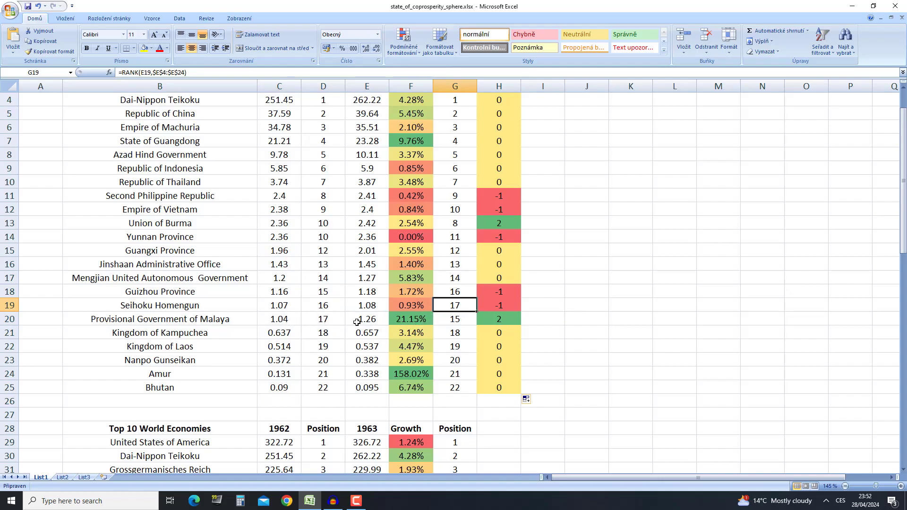
{"action": "left_click", "coordinate": [378, 319]}
{"action": "left_click_drag", "start_coordinate": [378, 320], "coordinate": [423, 322]}
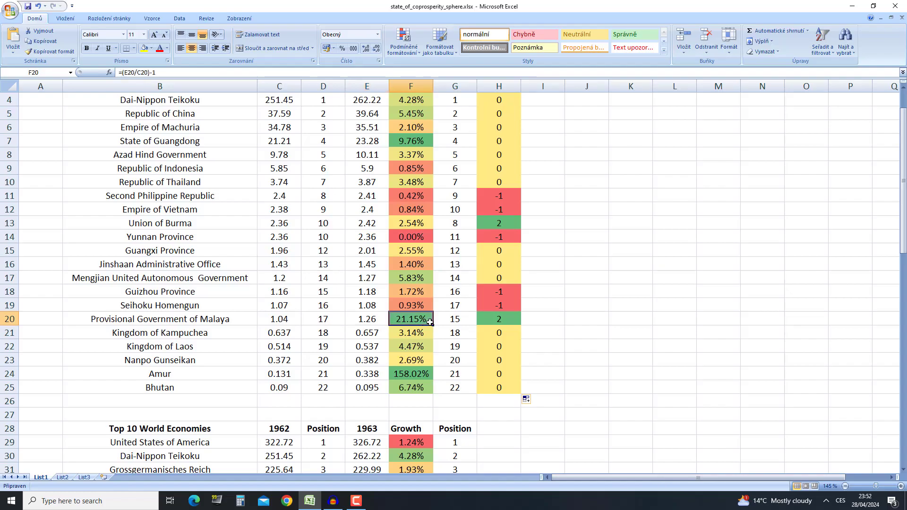
{"action": "left_click", "coordinate": [278, 321]}
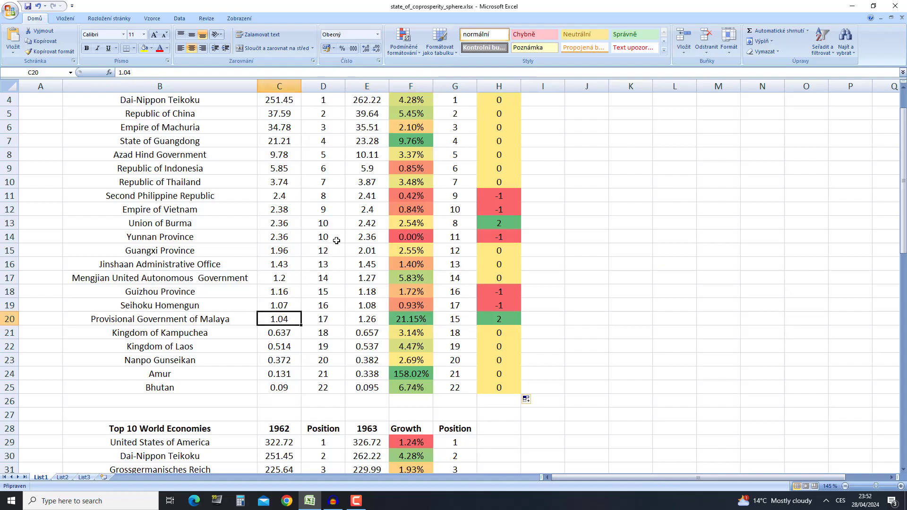
{"action": "left_click", "coordinate": [371, 324]}
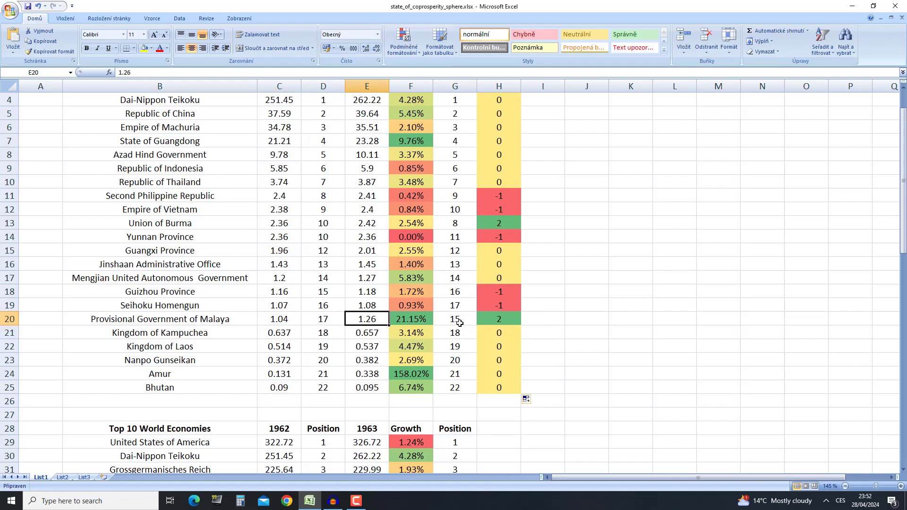
{"action": "left_click", "coordinate": [404, 322]}
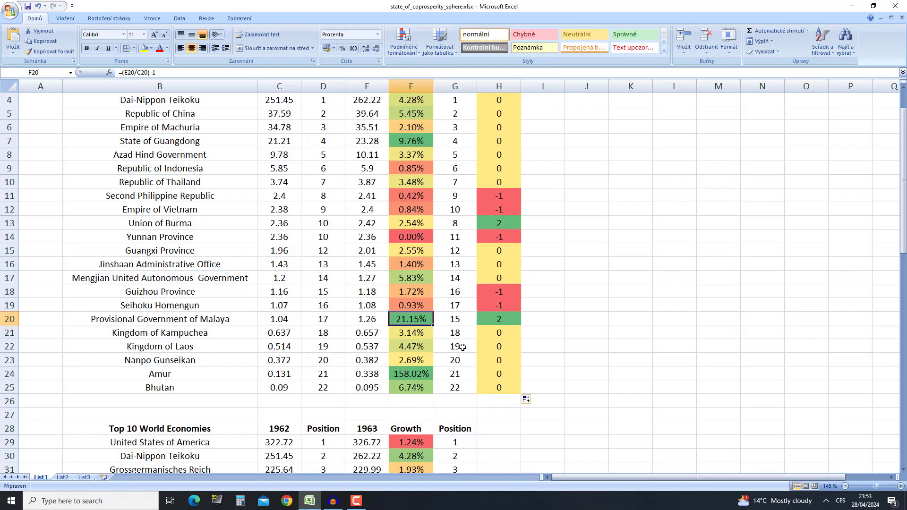
Review the 1962 and 1963 figures and growth of Kingdom of Kampuchea, Kingdom of Laos and Nanpo Gunseikan.
{"action": "scroll", "coordinate": [470, 362], "scroll_direction": "down", "scroll_amount": 1}
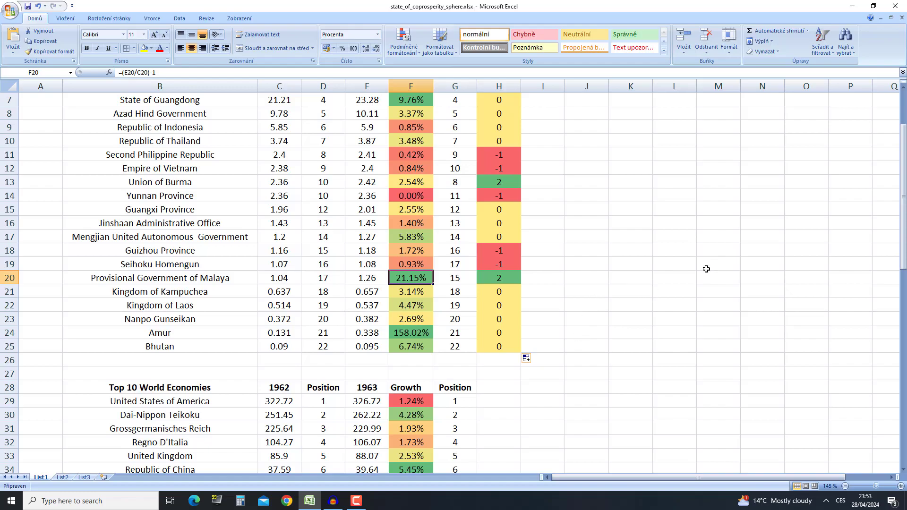
{"action": "left_click_drag", "start_coordinate": [194, 289], "coordinate": [418, 292]}
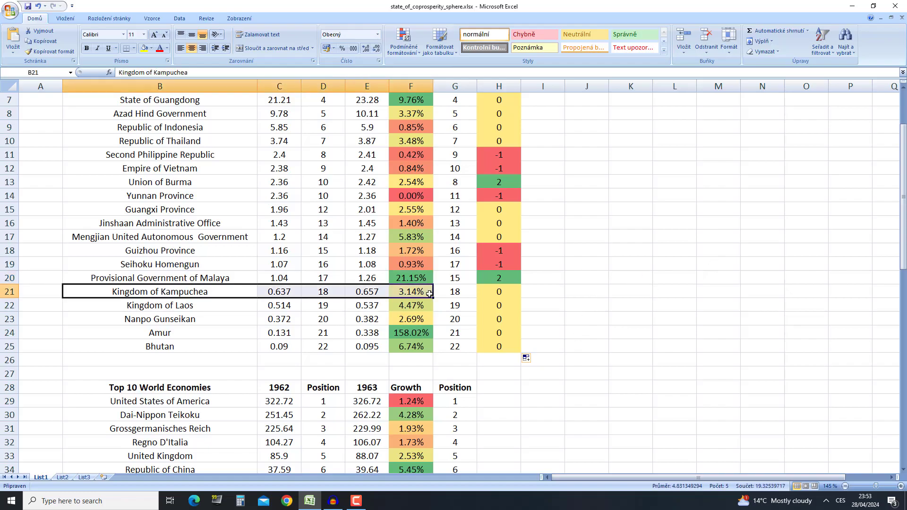
{"action": "left_click", "coordinate": [429, 294]}
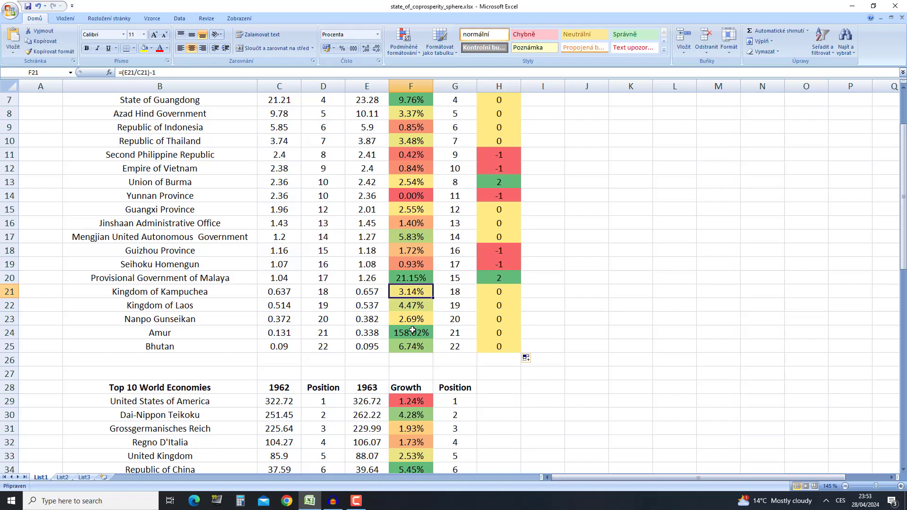
{"action": "left_click_drag", "start_coordinate": [149, 311], "coordinate": [406, 307]}
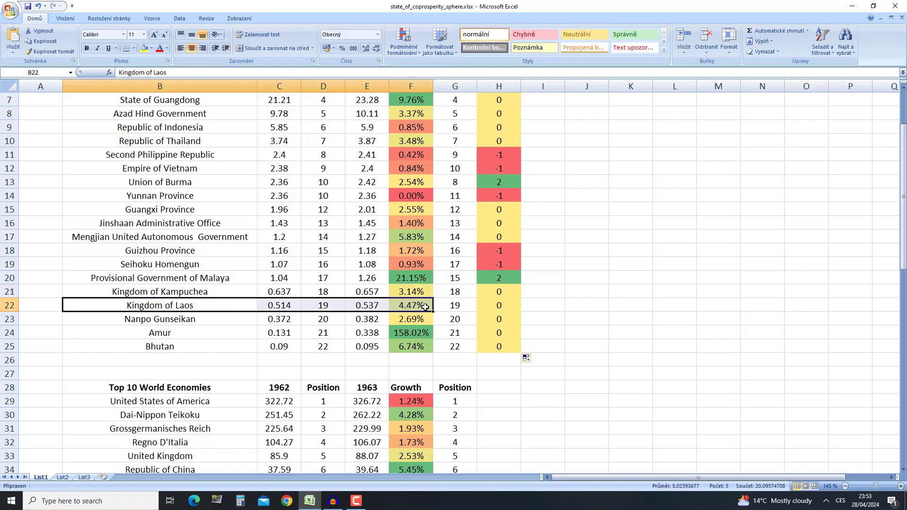
{"action": "left_click", "coordinate": [427, 306]}
{"action": "left_click_drag", "start_coordinate": [137, 321], "coordinate": [411, 321]}
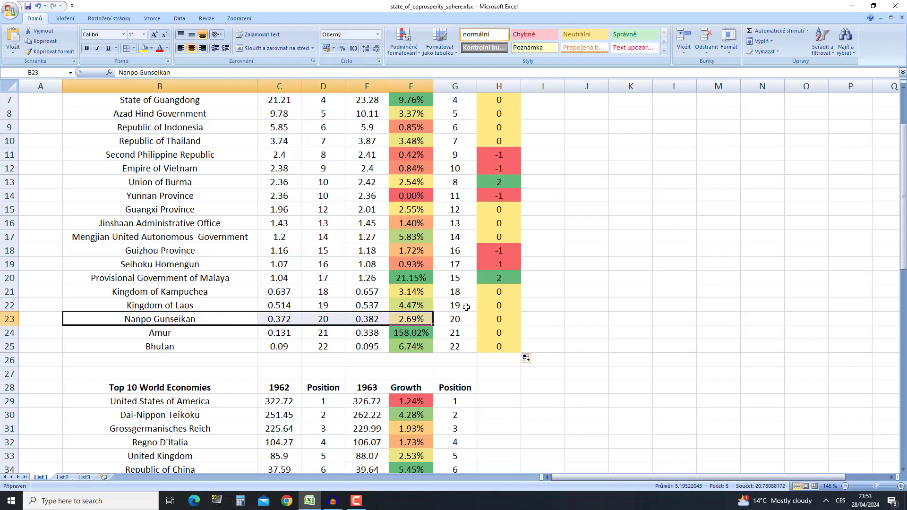
{"action": "left_click", "coordinate": [455, 275]}
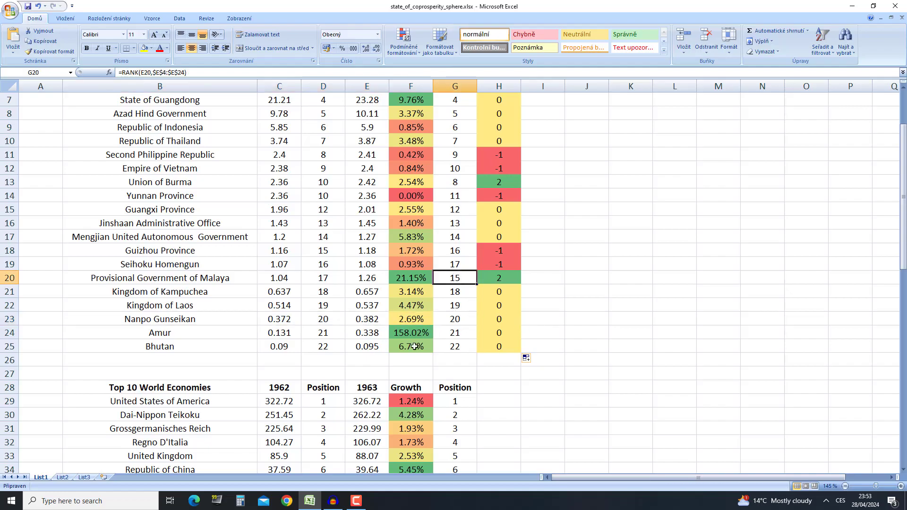
Examine Amur's 1962 and 1963 values, growth, positions and rank change in the Co-Prosperity Sphere table.
{"action": "left_click_drag", "start_coordinate": [426, 343], "coordinate": [435, 335]}
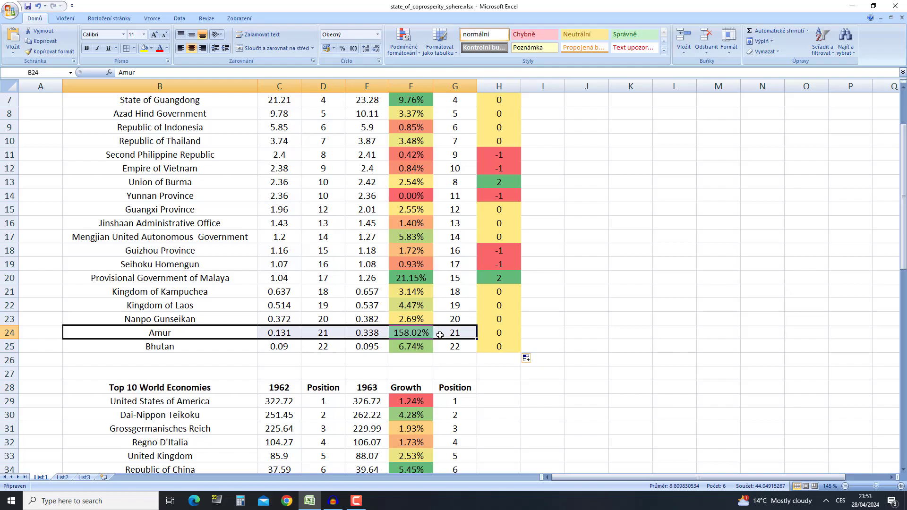
{"action": "left_click", "coordinate": [486, 330]}
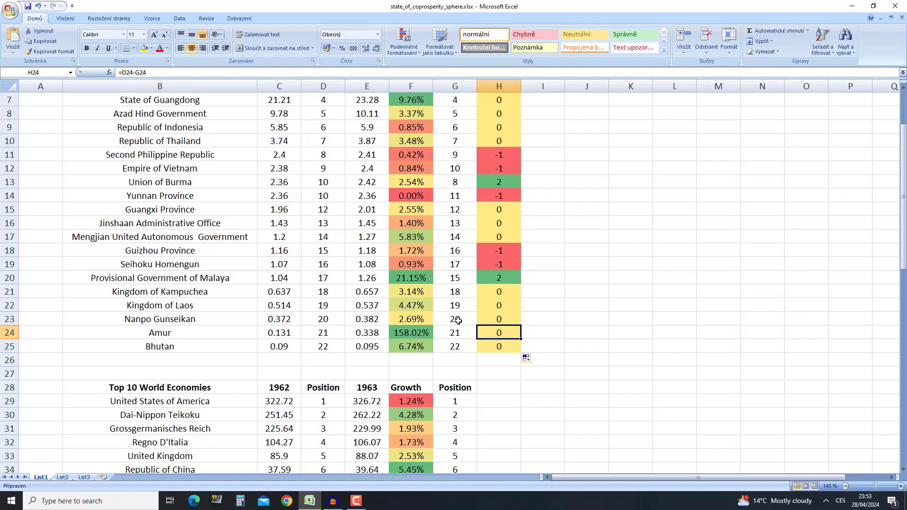
{"action": "left_click_drag", "start_coordinate": [425, 331], "coordinate": [323, 326]}
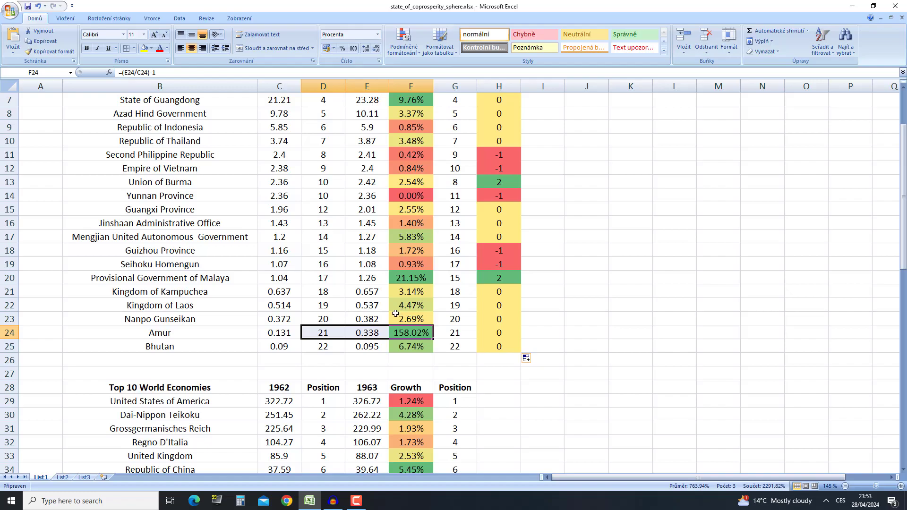
{"action": "left_click", "coordinate": [453, 321]}
{"action": "left_click_drag", "start_coordinate": [268, 338], "coordinate": [458, 334]}
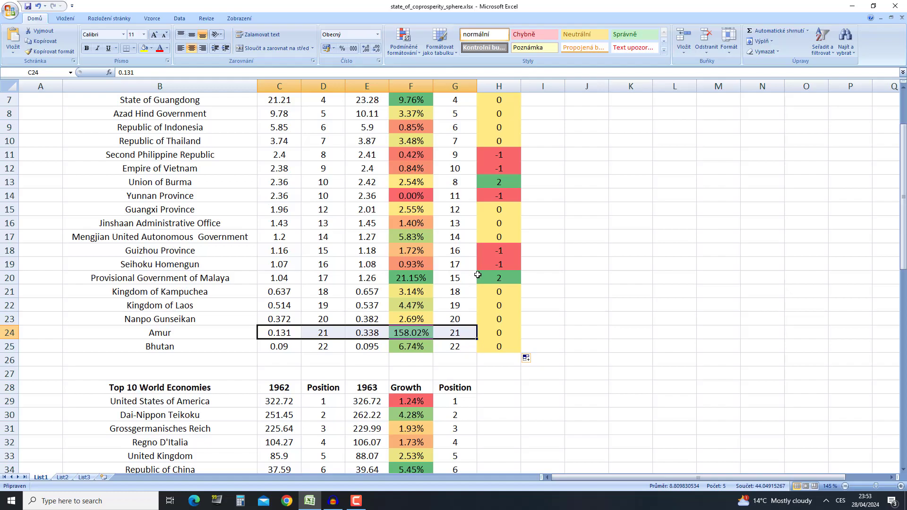
{"action": "left_click", "coordinate": [544, 336]}
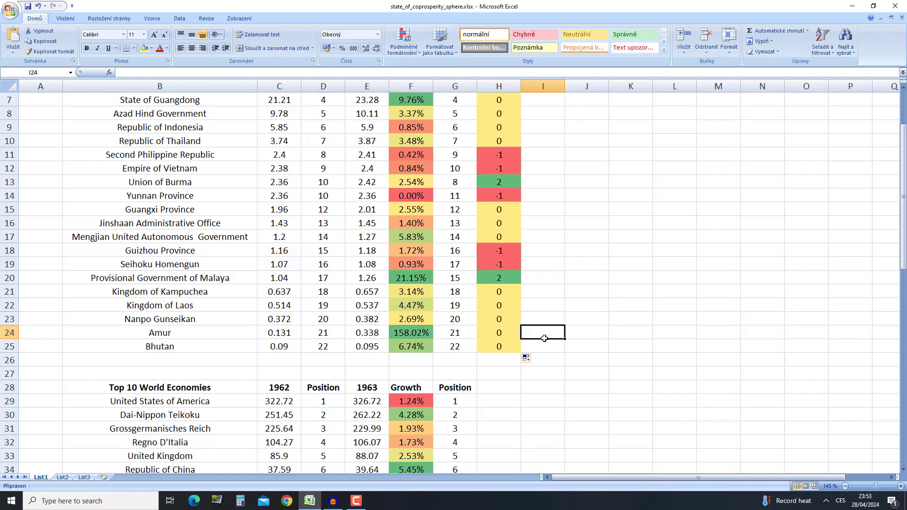
{"action": "left_click_drag", "start_coordinate": [442, 332], "coordinate": [172, 333]}
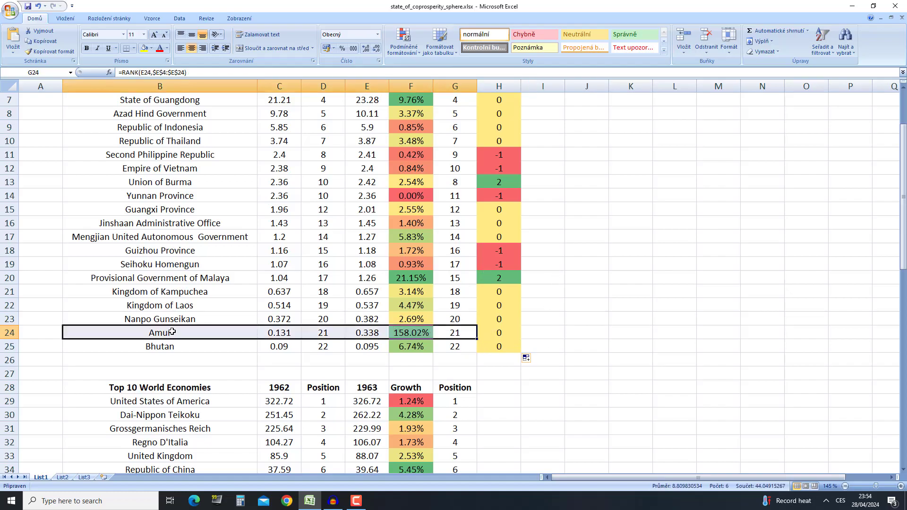
{"action": "left_click", "coordinate": [172, 332]}
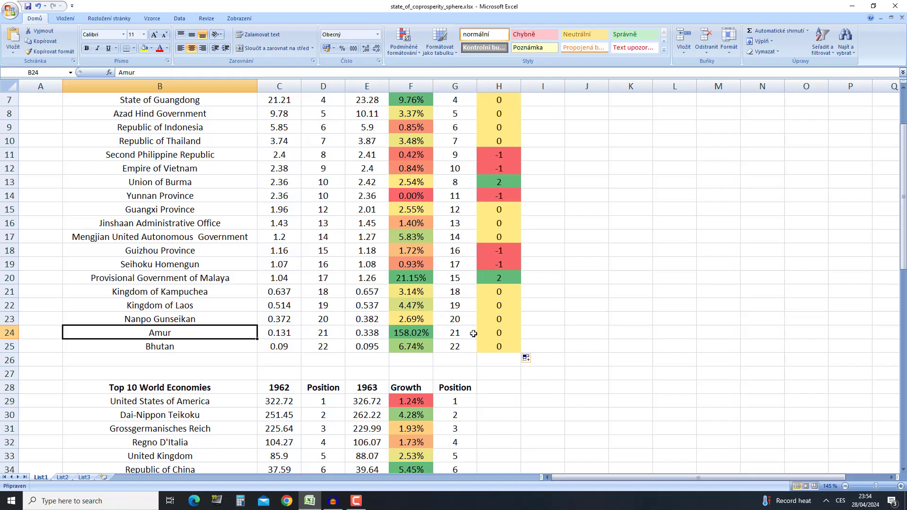
{"action": "left_click_drag", "start_coordinate": [473, 333], "coordinate": [288, 329]}
{"action": "left_click", "coordinate": [296, 276]}
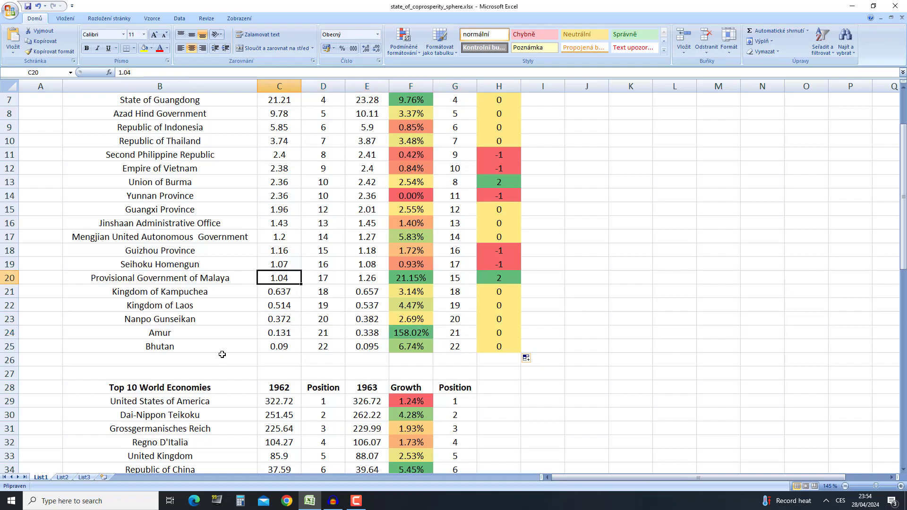
Check Bhutan's growth together with its exact 1962 and 1963 values.
{"action": "left_click", "coordinate": [418, 342]}
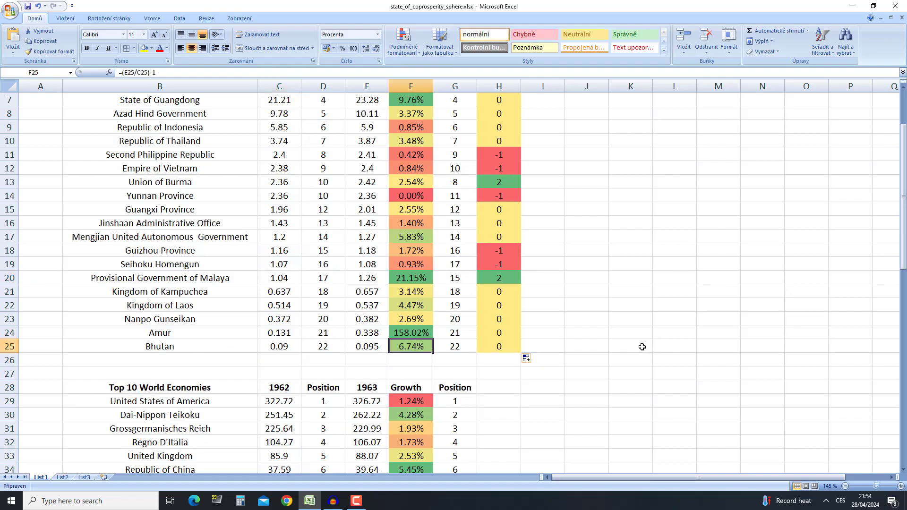
{"action": "left_click", "coordinate": [277, 350]}
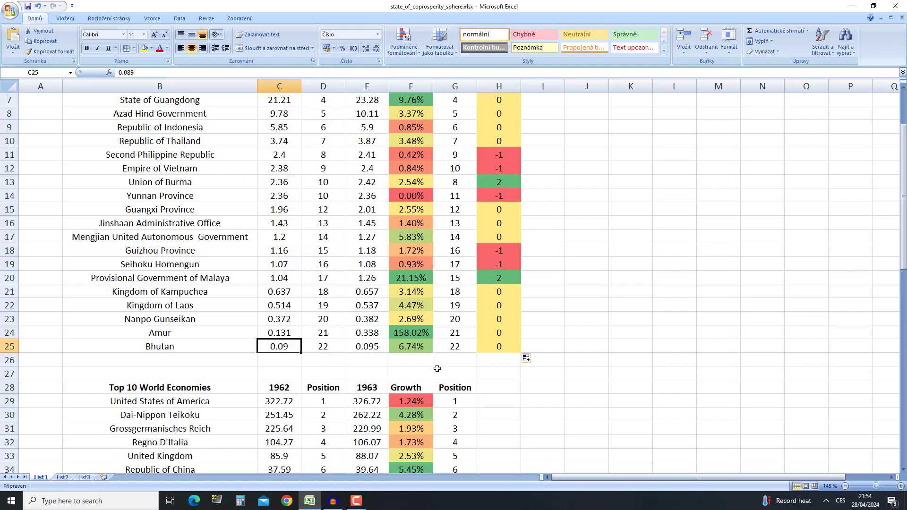
{"action": "left_click", "coordinate": [380, 347]}
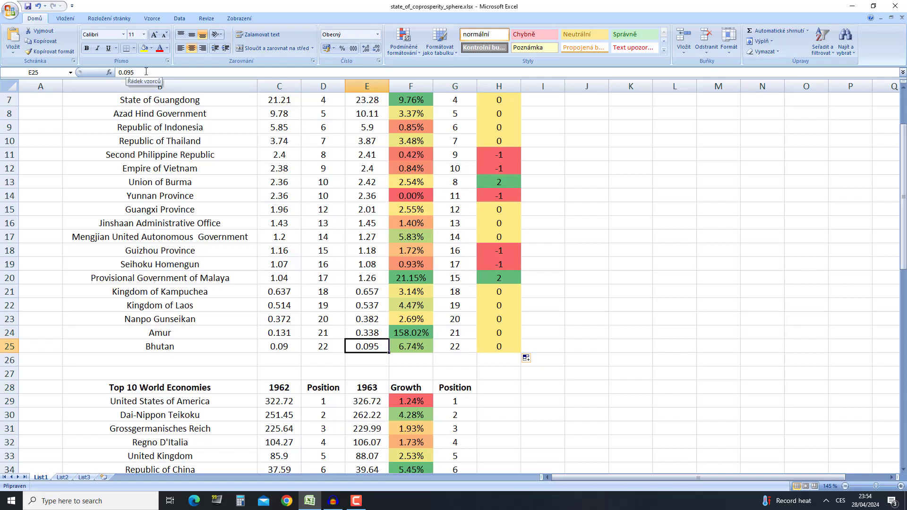
{"action": "left_click", "coordinate": [427, 346]}
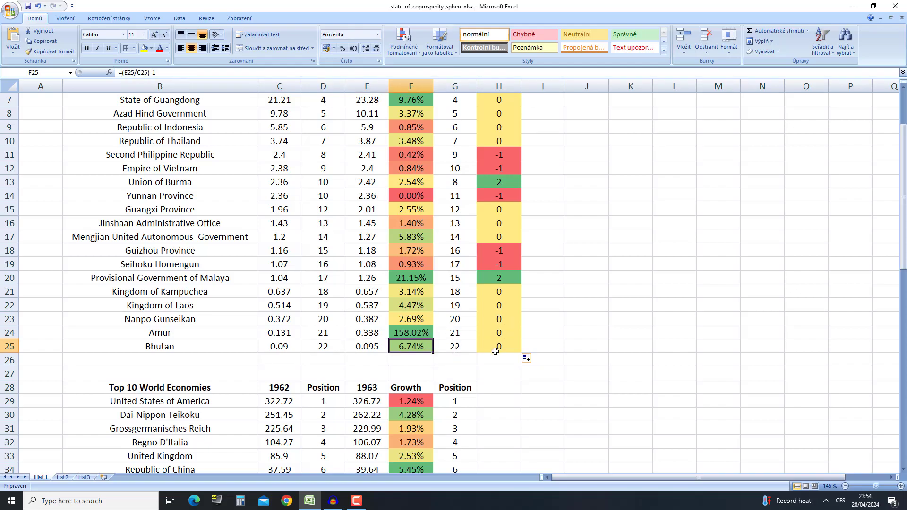
Look over the whole Intermezzo - 1963 country table, focusing on the Yunnan Province, Second Philippine Republic and Republic of Indonesia rows.
{"action": "scroll", "coordinate": [457, 385], "scroll_direction": "up", "scroll_amount": 2}
{"action": "left_click_drag", "start_coordinate": [466, 142], "coordinate": [287, 377]}
{"action": "left_click", "coordinate": [543, 213]}
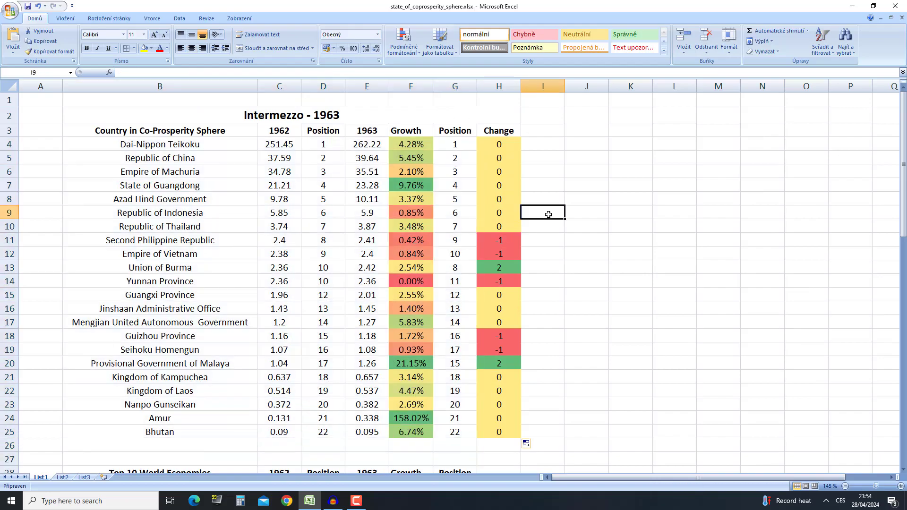
{"action": "left_click_drag", "start_coordinate": [168, 280], "coordinate": [416, 281]}
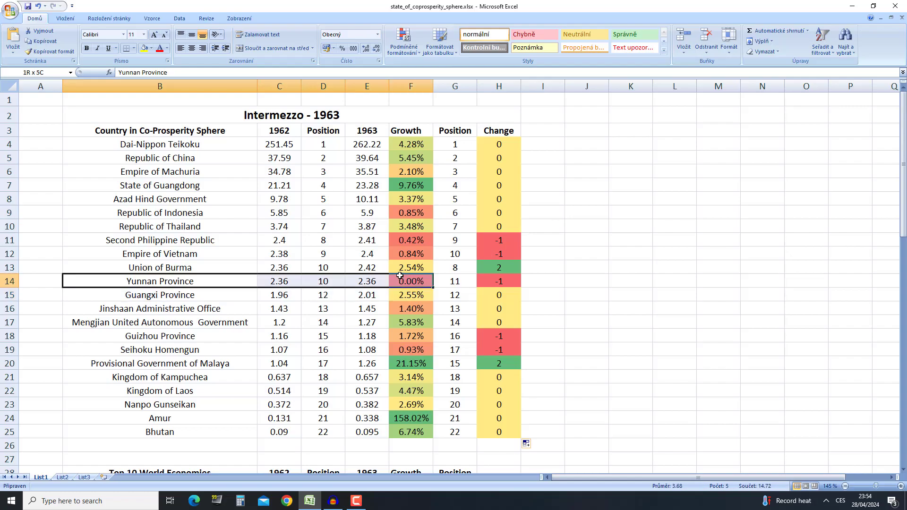
{"action": "left_click_drag", "start_coordinate": [409, 248], "coordinate": [451, 241]}
{"action": "left_click_drag", "start_coordinate": [421, 212], "coordinate": [209, 213]}
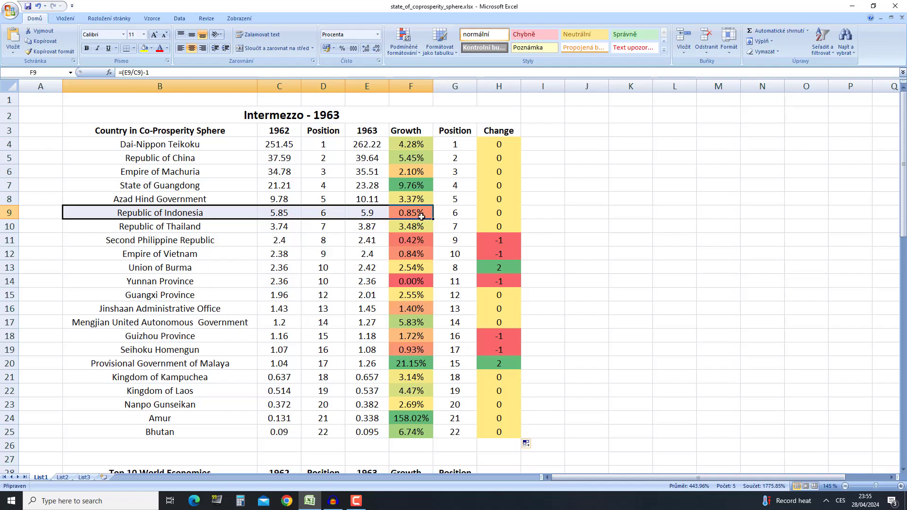
Review the United States of America's 1962 and 1963 values and growth in the Top 10 World Economies table.
{"action": "scroll", "coordinate": [415, 234], "scroll_direction": "down", "scroll_amount": 4}
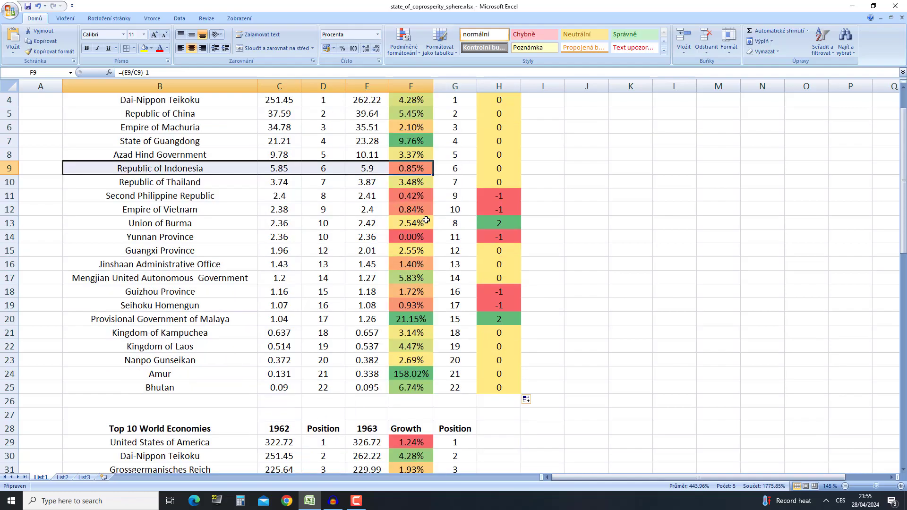
{"action": "scroll", "coordinate": [413, 241], "scroll_direction": "down", "scroll_amount": 4}
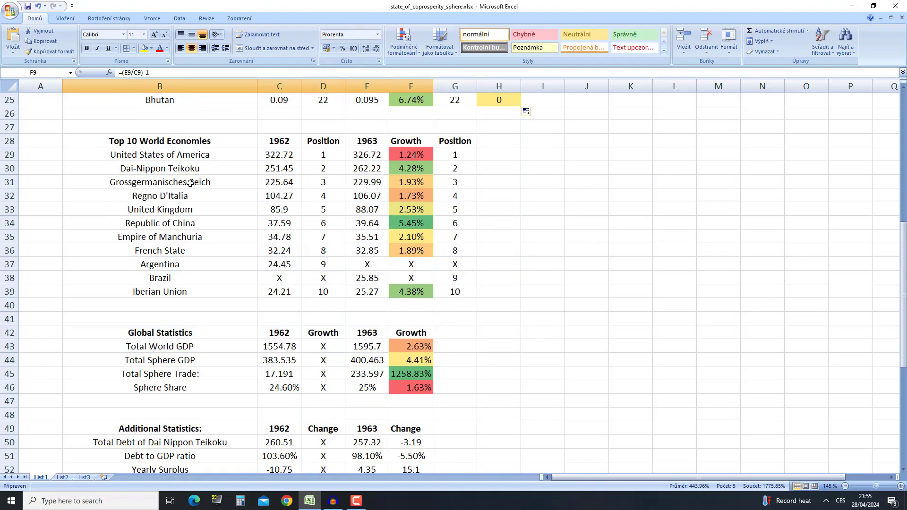
{"action": "left_click", "coordinate": [402, 156]}
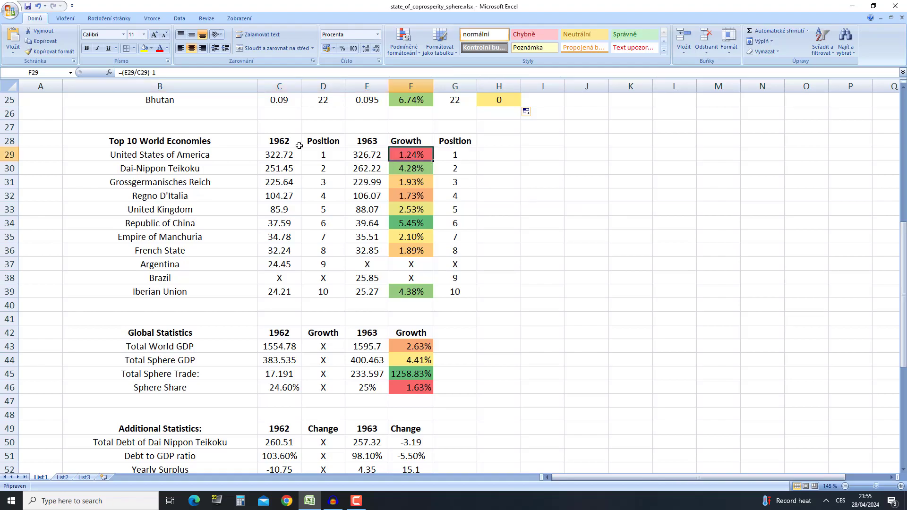
{"action": "left_click", "coordinate": [277, 151]}
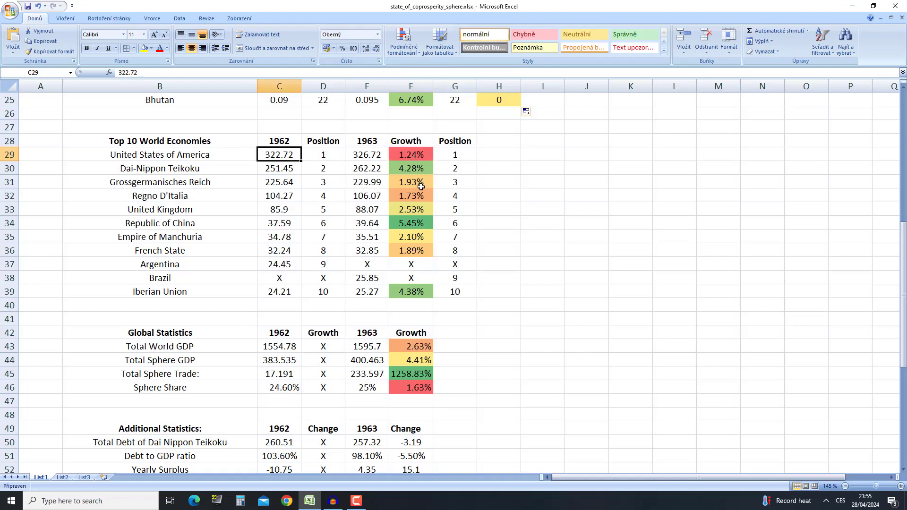
{"action": "left_click", "coordinate": [363, 151]}
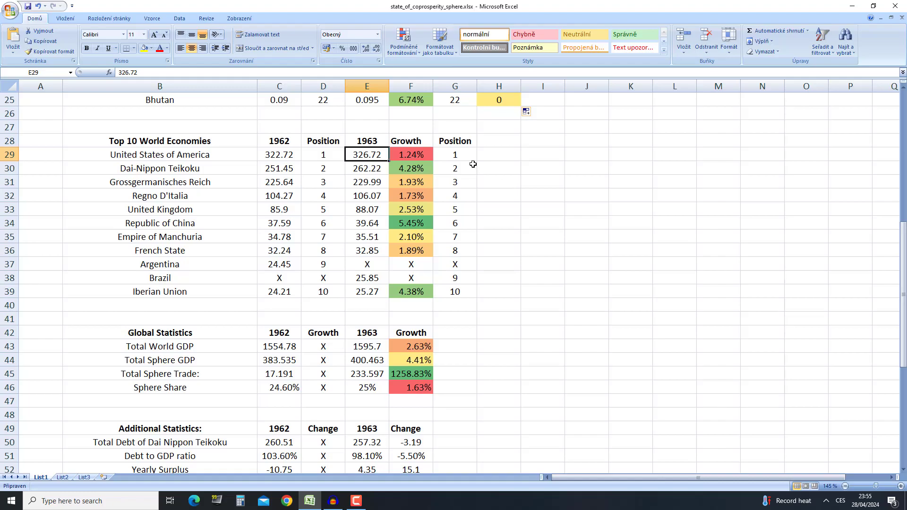
{"action": "left_click", "coordinate": [409, 150]}
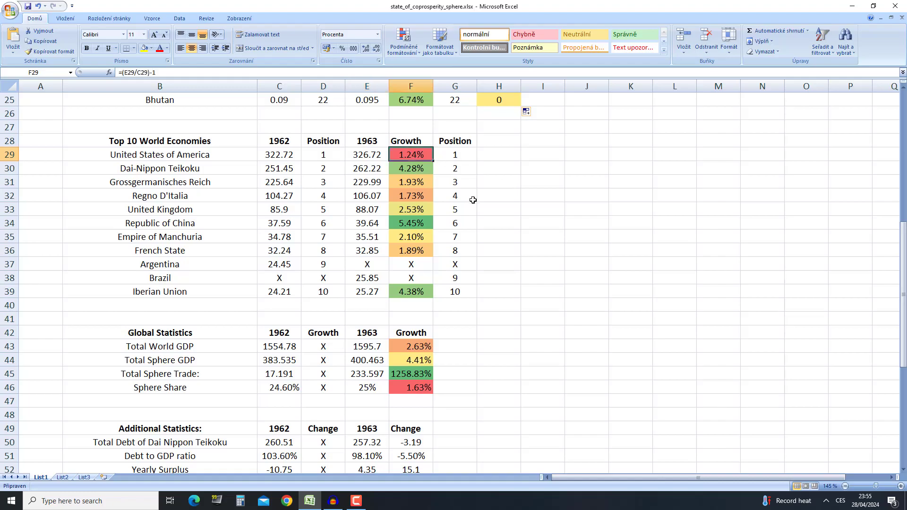
Review the Dai-Nippon Teikoku and Grossgermanisches Reich figures, growth and positions in the Top 10 World Economies table.
{"action": "left_click_drag", "start_coordinate": [171, 168], "coordinate": [302, 173]}
{"action": "left_click", "coordinate": [424, 169]}
{"action": "scroll", "coordinate": [419, 310], "scroll_direction": "up", "scroll_amount": 8}
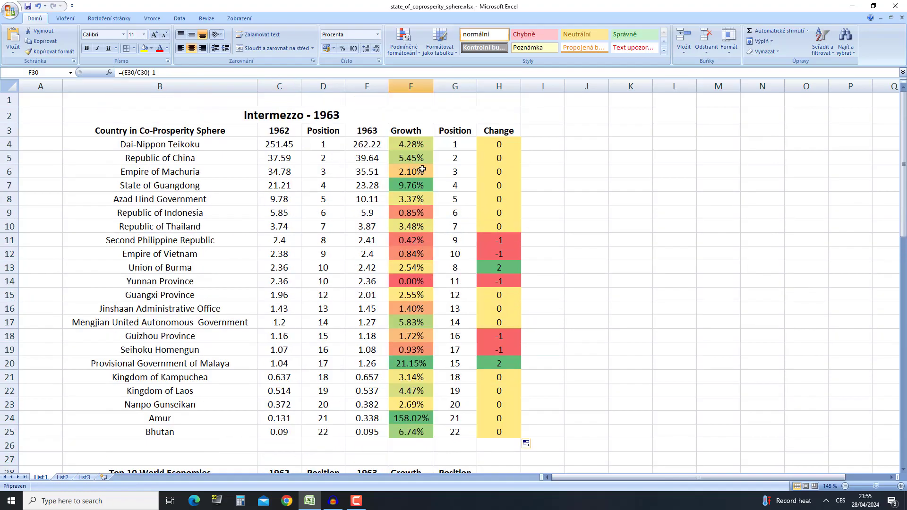
{"action": "scroll", "coordinate": [428, 301], "scroll_direction": "down", "scroll_amount": 9}
{"action": "scroll", "coordinate": [399, 209], "scroll_direction": "up", "scroll_amount": 2}
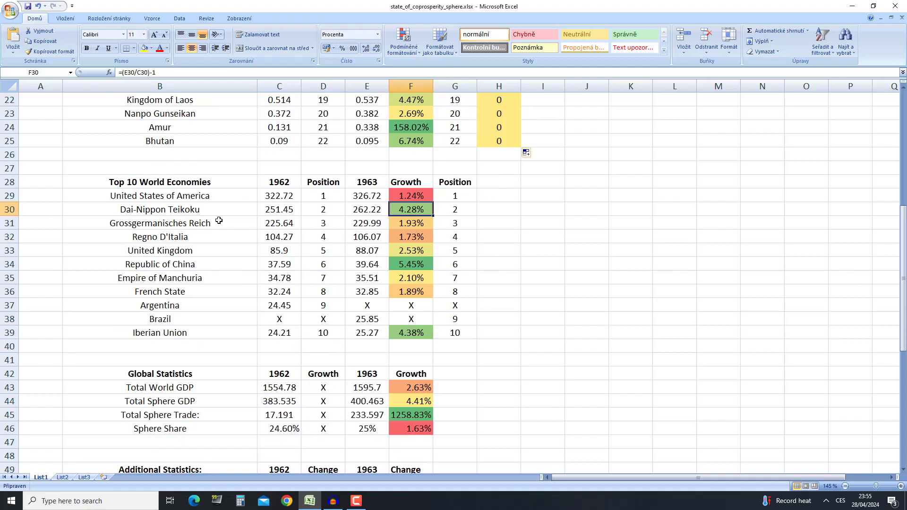
{"action": "left_click_drag", "start_coordinate": [184, 223], "coordinate": [411, 223]}
{"action": "left_click", "coordinate": [466, 221]}
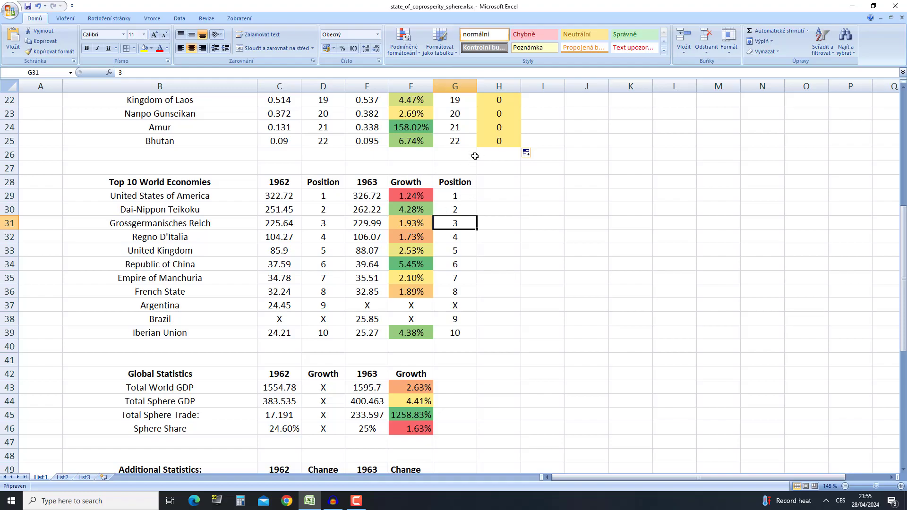
Compare the 1963 values and growth of the United States of America and Dai-Nippon Teikoku.
{"action": "left_click_drag", "start_coordinate": [371, 193], "coordinate": [377, 212]}
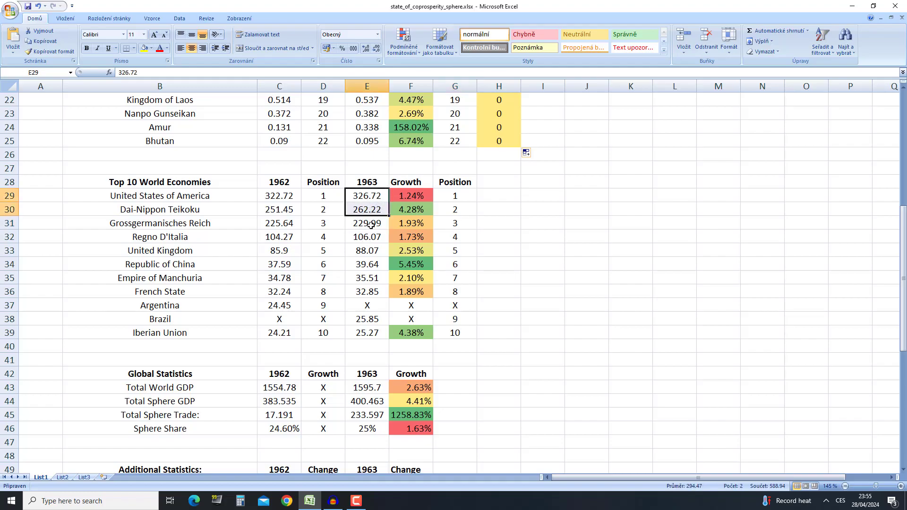
{"action": "left_click", "coordinate": [414, 189]}
{"action": "left_click_drag", "start_coordinate": [414, 190], "coordinate": [390, 209]}
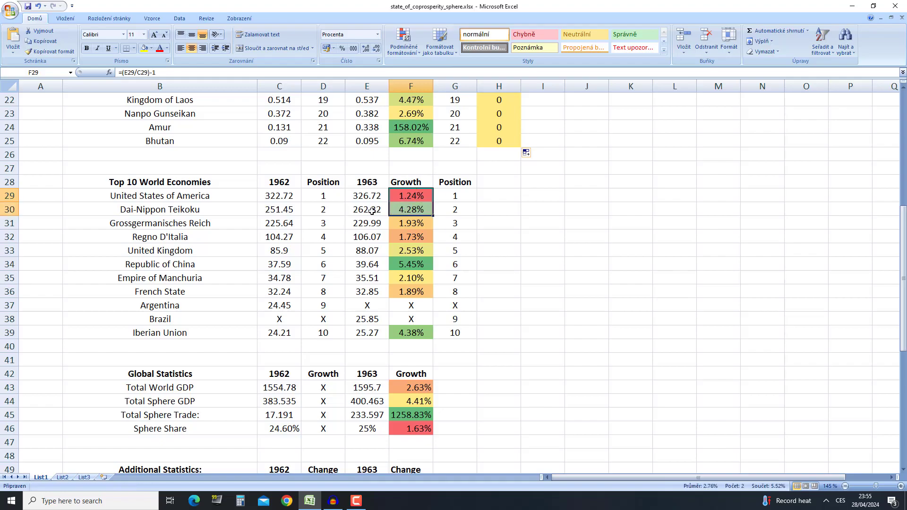
{"action": "left_click", "coordinate": [374, 211]}
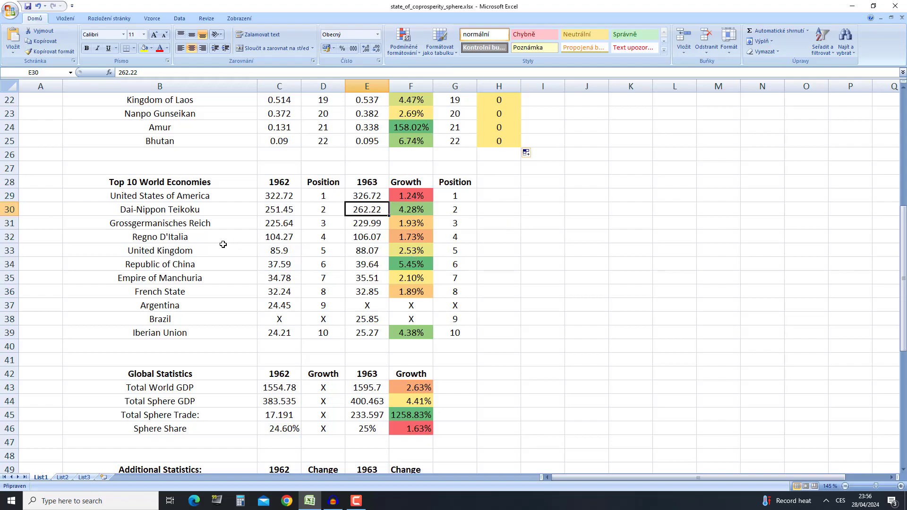
Check Regno D'Italia's 1962 and 1963 values and growth among the top world economies.
{"action": "left_click_drag", "start_coordinate": [214, 240], "coordinate": [357, 242]}
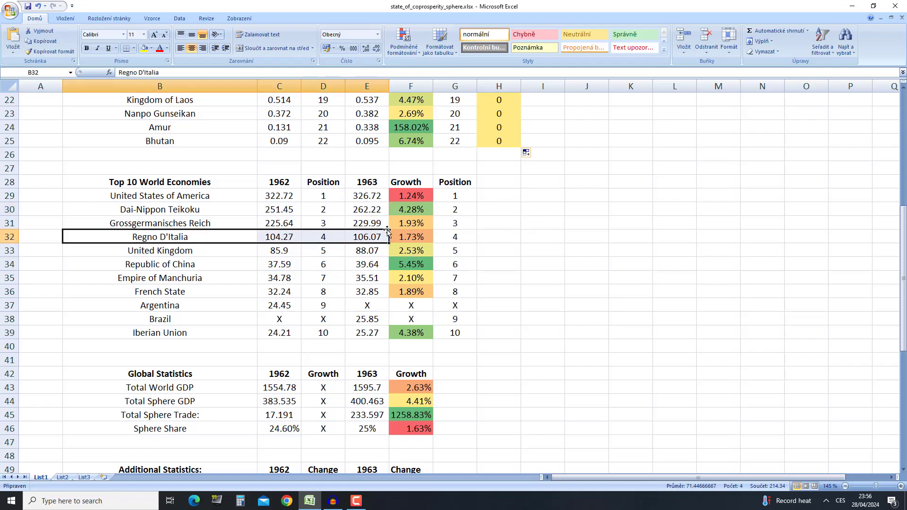
{"action": "left_click", "coordinate": [430, 236]}
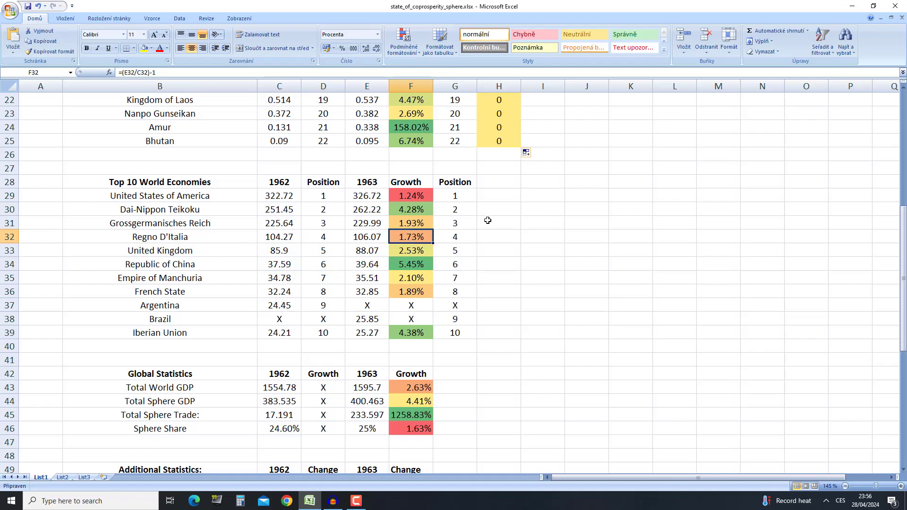
Review the United Kingdom's 1962 and 1963 values and growth, comparing them with the four larger economies.
{"action": "left_click_drag", "start_coordinate": [282, 251], "coordinate": [422, 254]}
{"action": "left_click", "coordinate": [422, 254]}
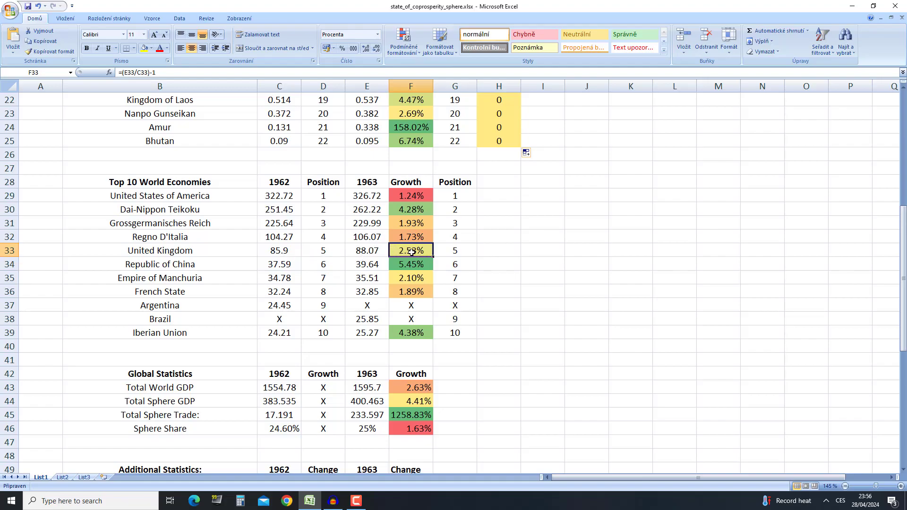
{"action": "left_click_drag", "start_coordinate": [374, 198], "coordinate": [373, 239]}
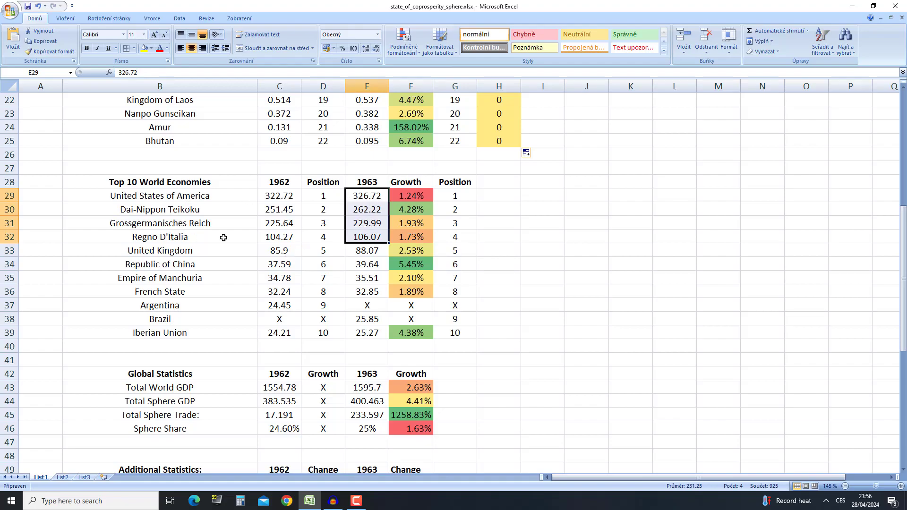
{"action": "left_click_drag", "start_coordinate": [292, 236], "coordinate": [361, 196]}
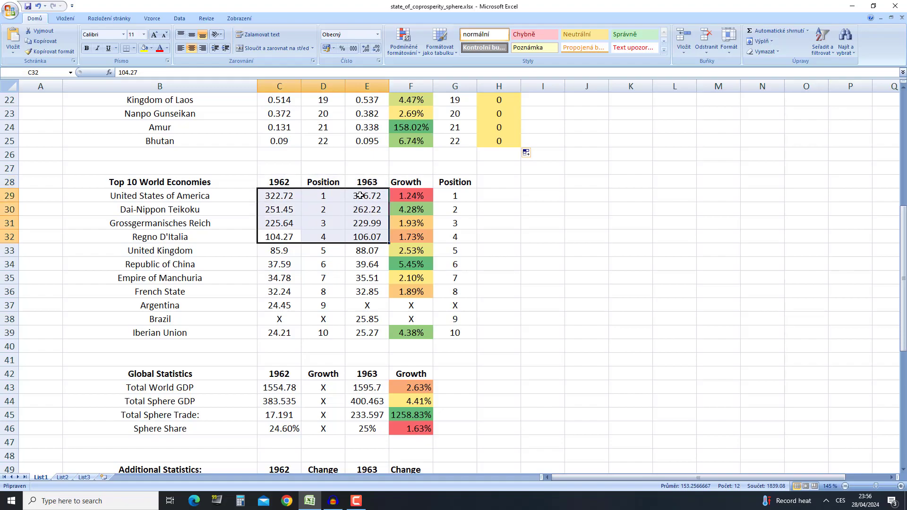
{"action": "left_click_drag", "start_coordinate": [378, 251], "coordinate": [279, 251]}
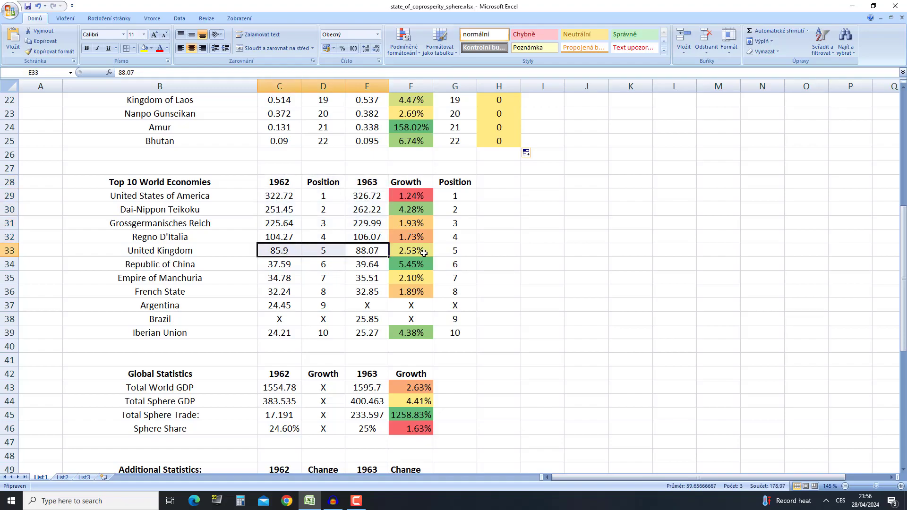
Review the Republic of China's 1962 and 1963 values, position and growth in the sphere and world economy tables.
{"action": "left_click_drag", "start_coordinate": [404, 266], "coordinate": [283, 265]}
{"action": "scroll", "coordinate": [345, 301], "scroll_direction": "up", "scroll_amount": 4}
{"action": "scroll", "coordinate": [344, 300], "scroll_direction": "up", "scroll_amount": 3}
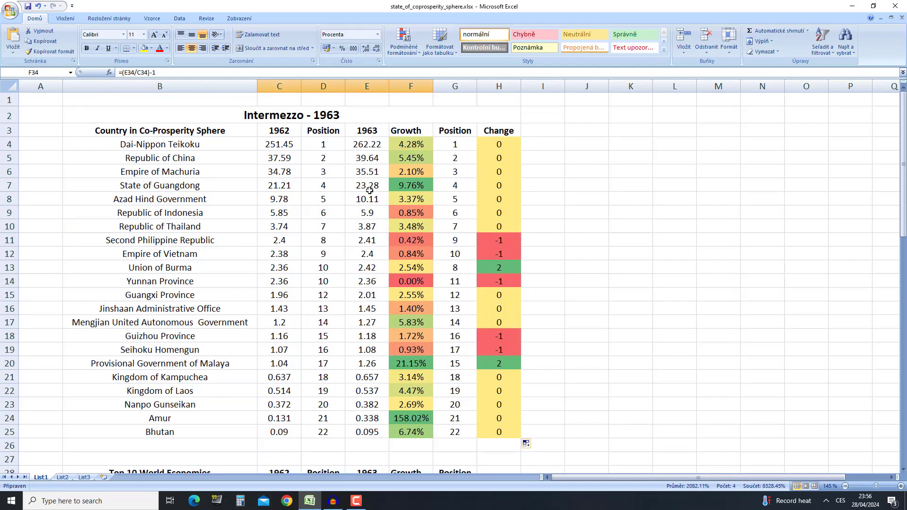
{"action": "scroll", "coordinate": [403, 203], "scroll_direction": "down", "scroll_amount": 6}
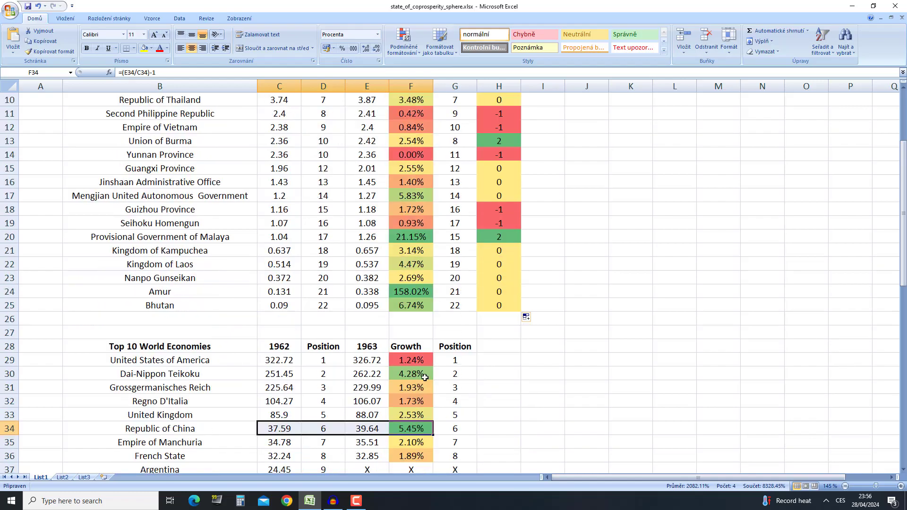
{"action": "left_click", "coordinate": [367, 302]}
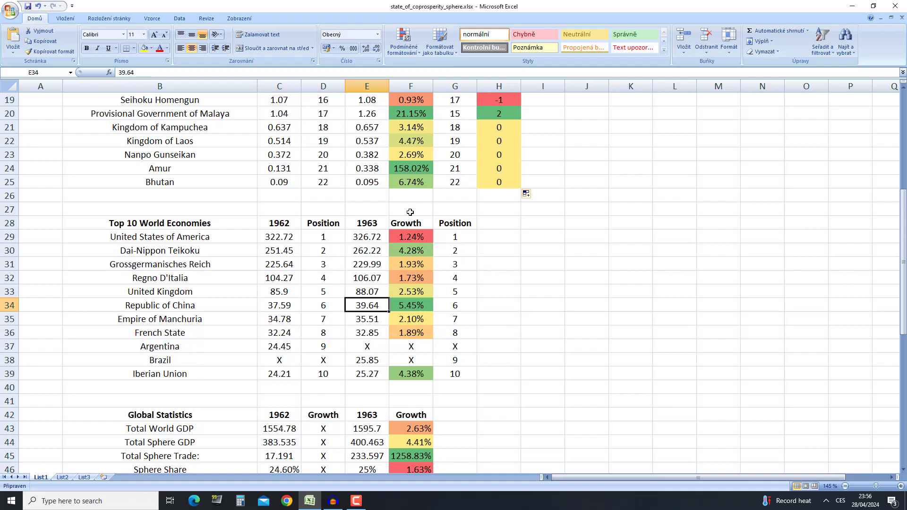
{"action": "left_click_drag", "start_coordinate": [413, 307], "coordinate": [339, 306]}
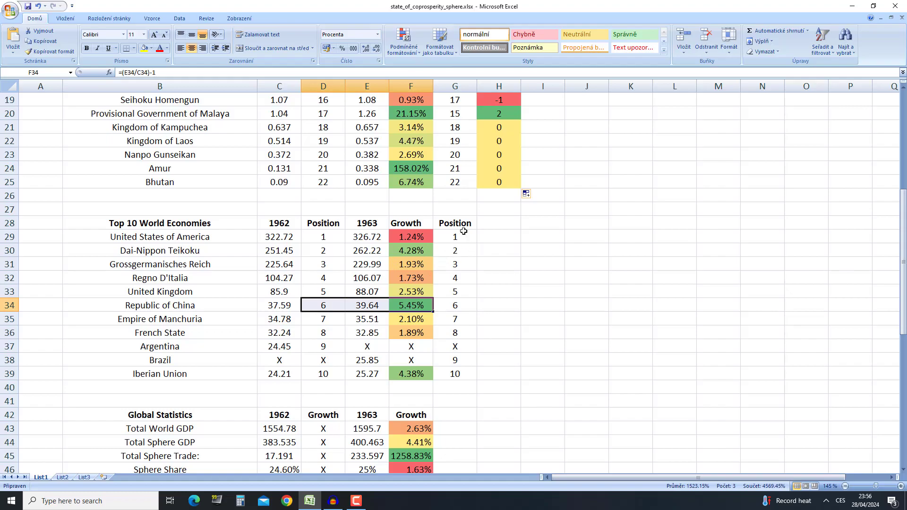
Review the Empire of Manchuria and French State values, positions and growth in the Top 10 World Economies table.
{"action": "left_click_drag", "start_coordinate": [393, 315], "coordinate": [412, 318]}
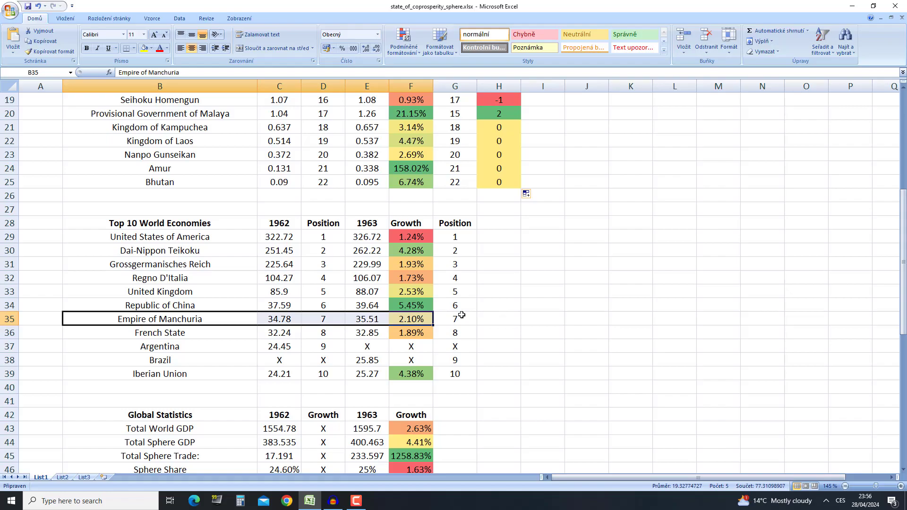
{"action": "left_click_drag", "start_coordinate": [146, 335], "coordinate": [389, 333]}
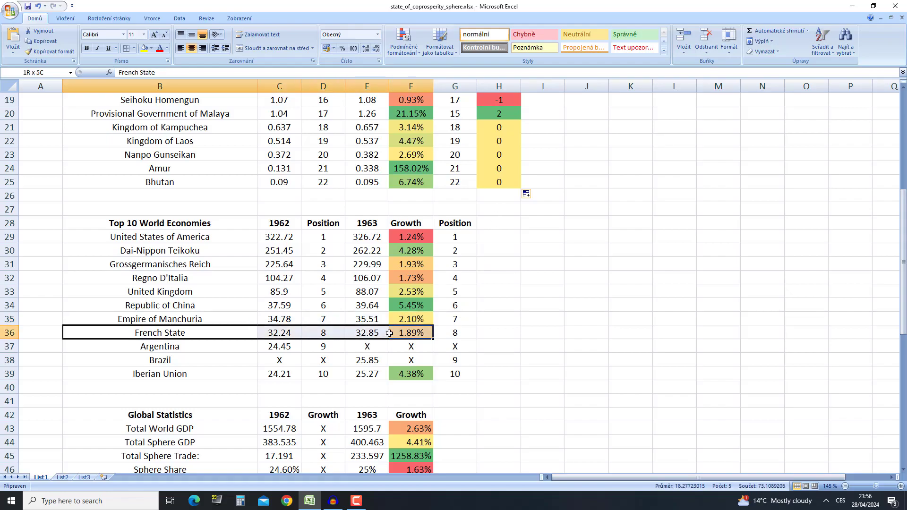
{"action": "left_click", "coordinate": [420, 335]}
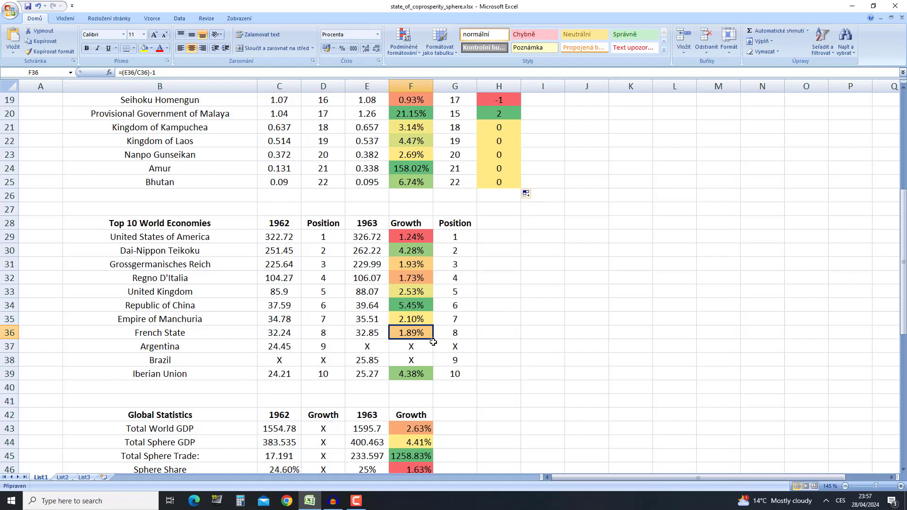
Compare the Argentina and Brazil entries for 1962 and 1963 in the Top 10 World Economies table.
{"action": "left_click_drag", "start_coordinate": [151, 350], "coordinate": [383, 345]}
{"action": "left_click", "coordinate": [398, 345]}
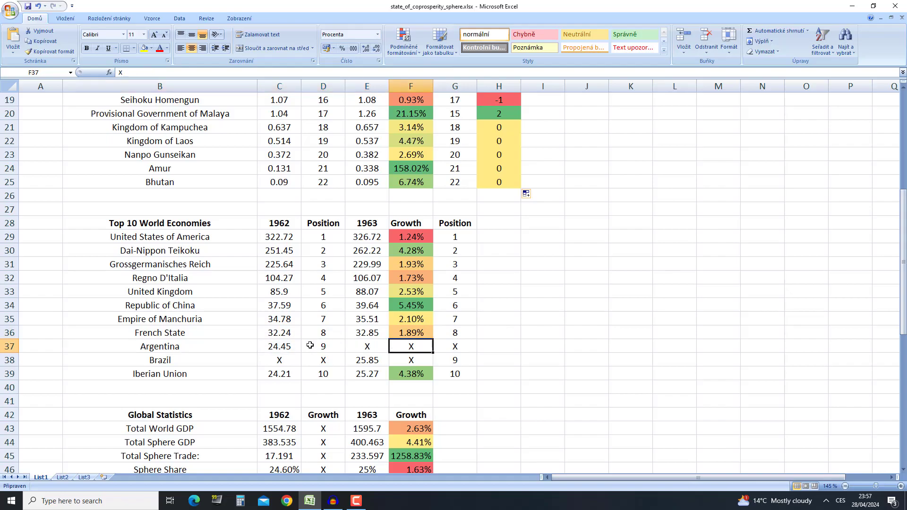
{"action": "left_click", "coordinate": [281, 348]}
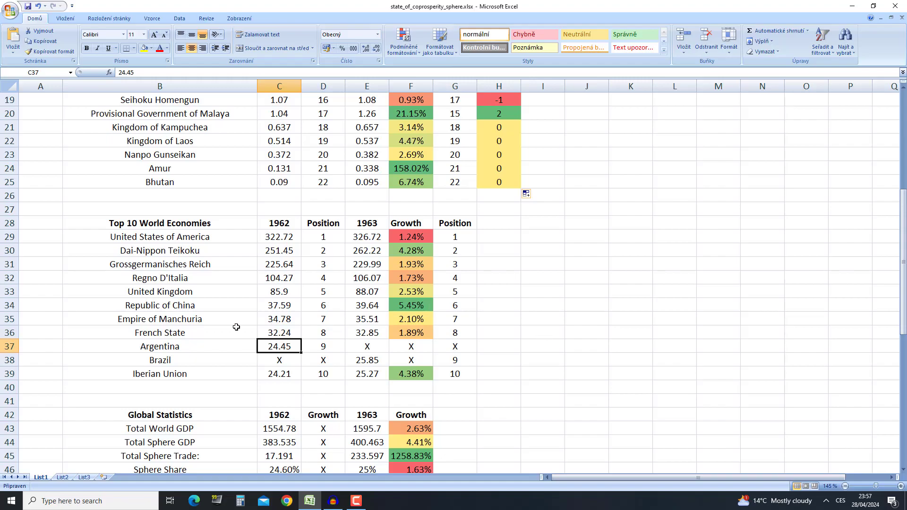
{"action": "left_click_drag", "start_coordinate": [209, 358], "coordinate": [367, 357]}
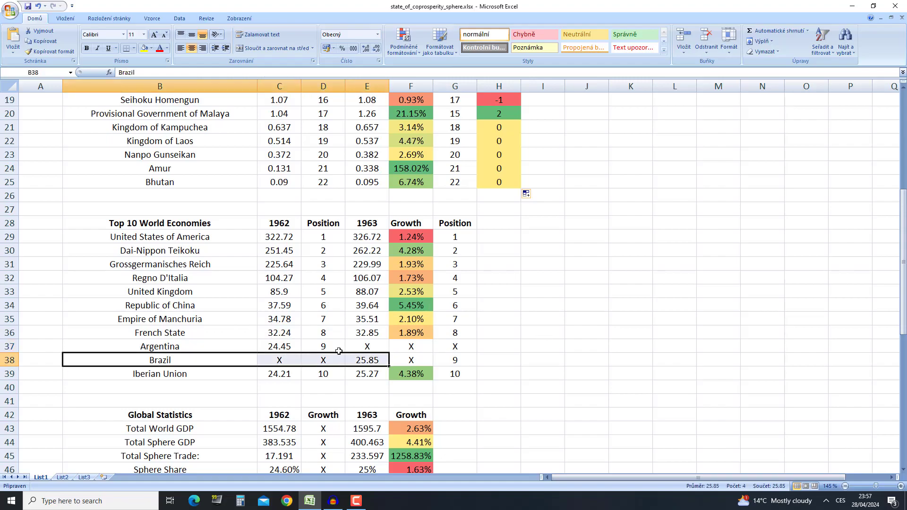
{"action": "left_click", "coordinate": [321, 347]}
{"action": "left_click", "coordinate": [370, 361]}
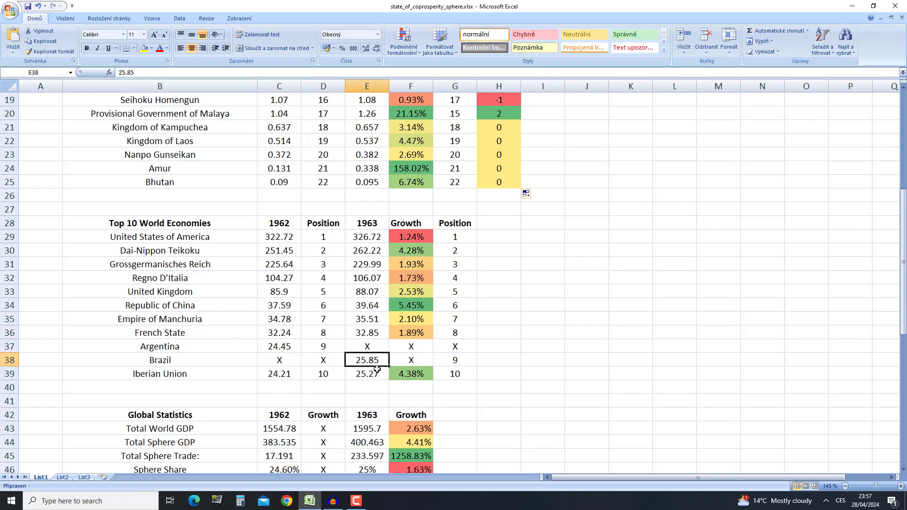
{"action": "left_click", "coordinate": [282, 358]}
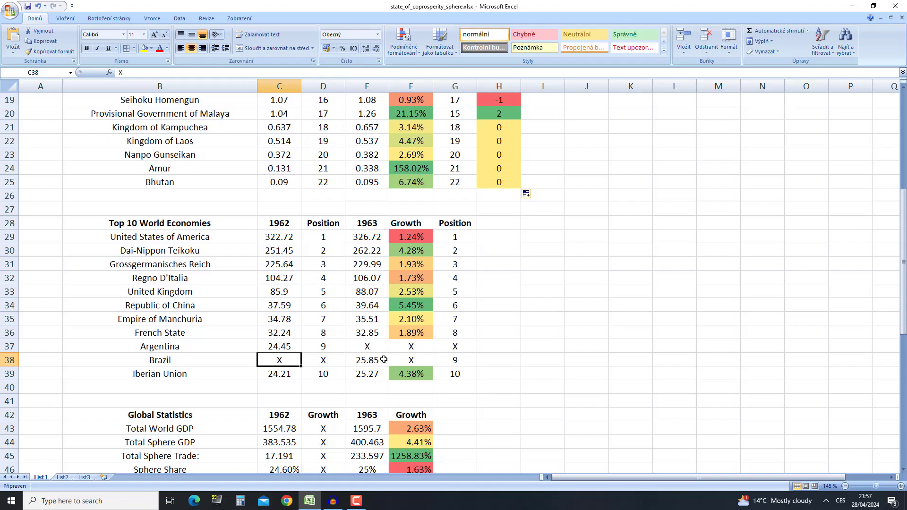
{"action": "left_click", "coordinate": [379, 350]}
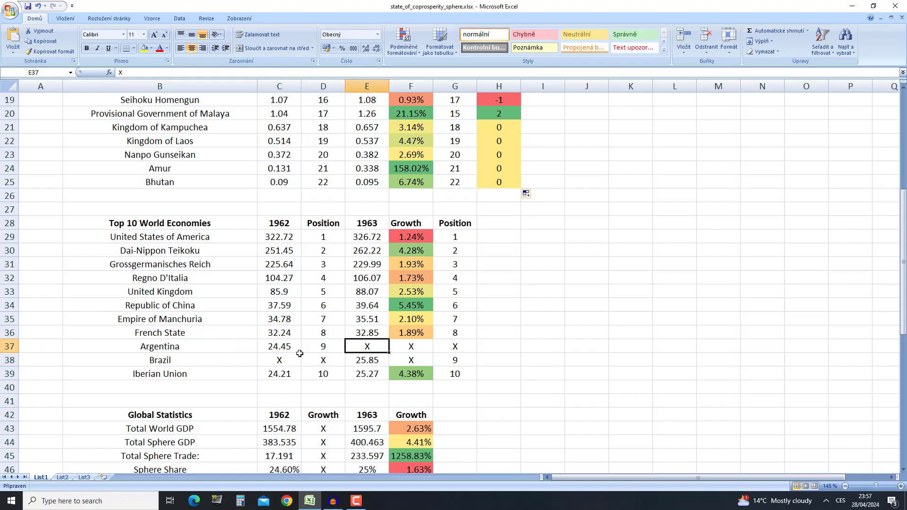
{"action": "left_click_drag", "start_coordinate": [265, 349], "coordinate": [284, 375]}
{"action": "left_click", "coordinate": [459, 359]}
Check the Iberian Union's 1962 and 1963 values in the Top 10 World Economies table.
{"action": "left_click", "coordinate": [288, 386]}
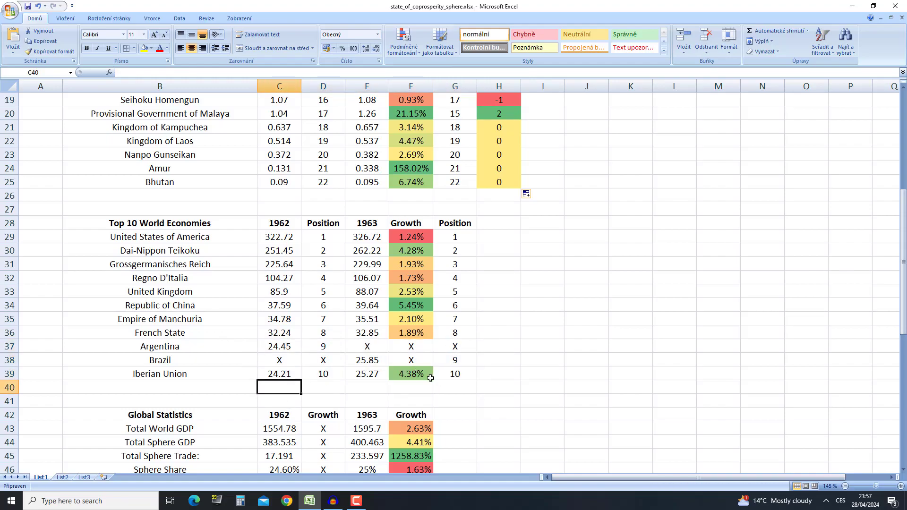
{"action": "left_click", "coordinate": [298, 374]}
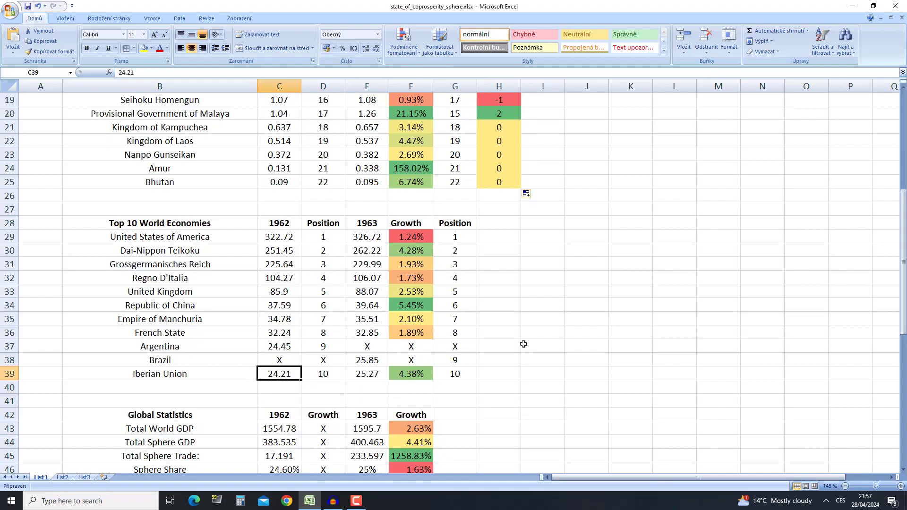
{"action": "left_click", "coordinate": [377, 372]}
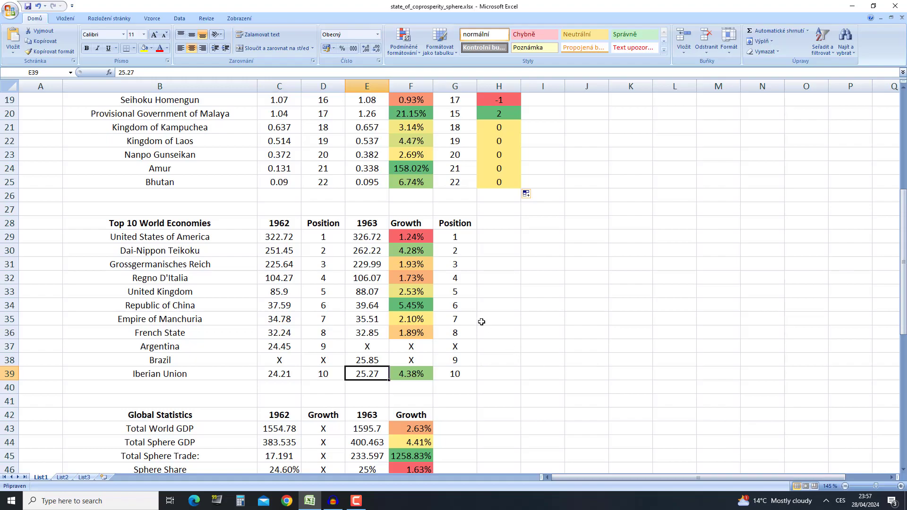
Review Total World GDP for 1962 and 1963 and compare its growth with the Co-Prosperity Sphere countries' growth.
{"action": "scroll", "coordinate": [481, 321], "scroll_direction": "down", "scroll_amount": 4}
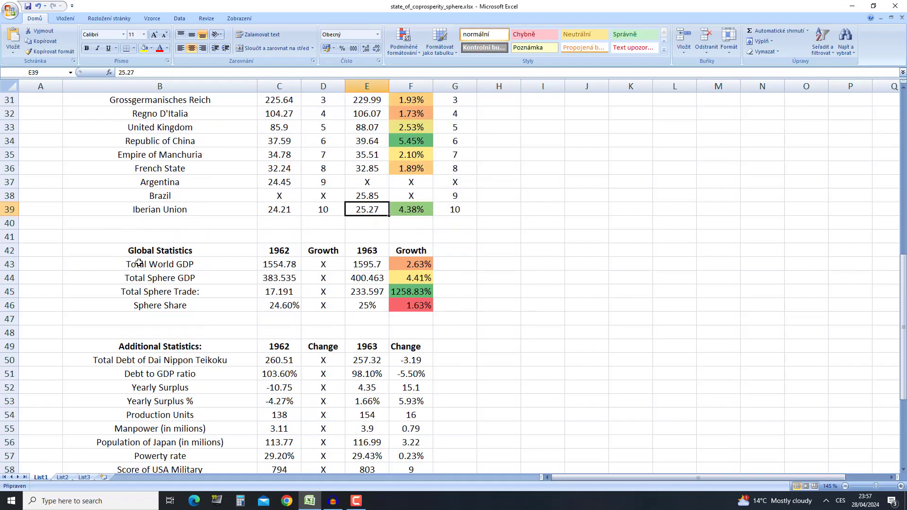
{"action": "left_click_drag", "start_coordinate": [159, 263], "coordinate": [282, 263]}
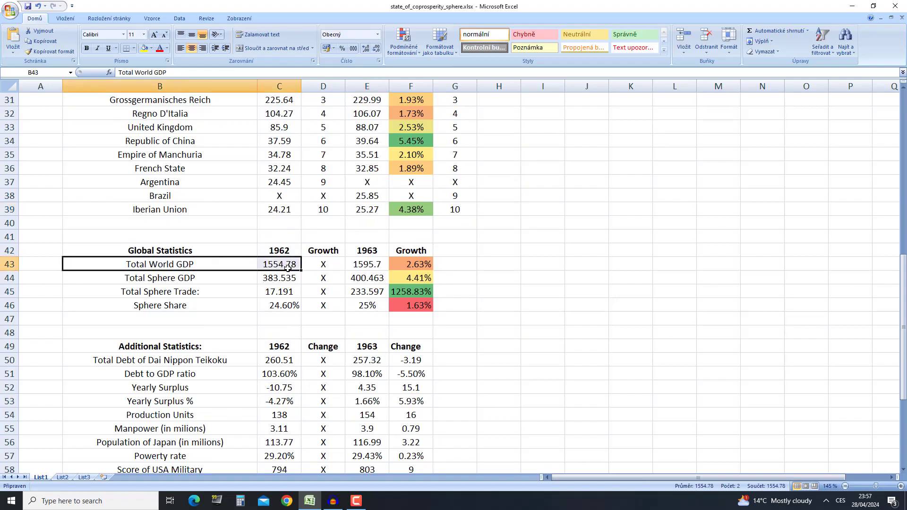
{"action": "left_click", "coordinate": [282, 264]}
{"action": "key", "text": "Right"}
{"action": "key", "text": "Right"}
{"action": "key", "text": "Right"}
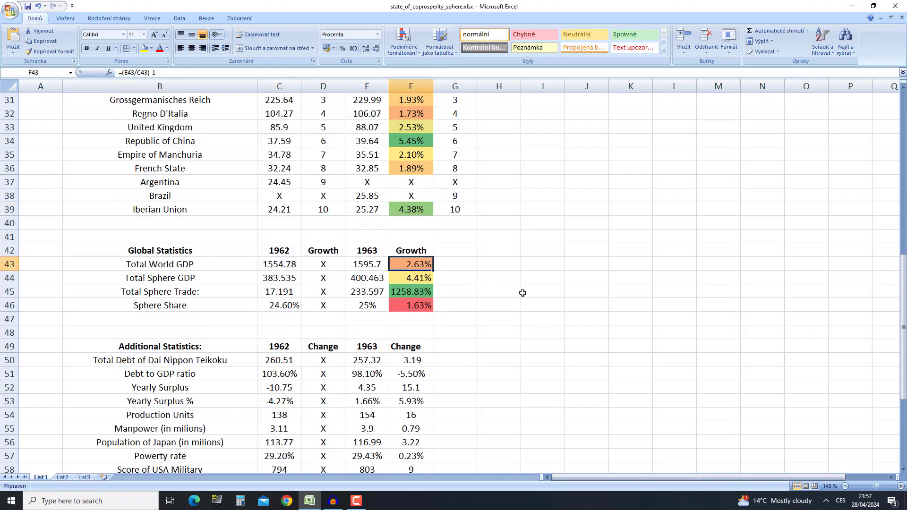
{"action": "scroll", "coordinate": [492, 336], "scroll_direction": "up", "scroll_amount": 10}
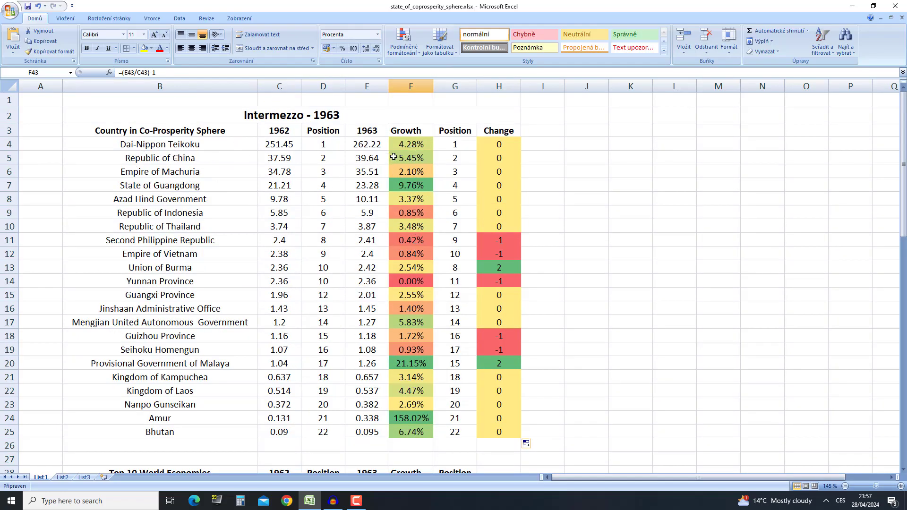
{"action": "scroll", "coordinate": [393, 156], "scroll_direction": "down", "scroll_amount": 10}
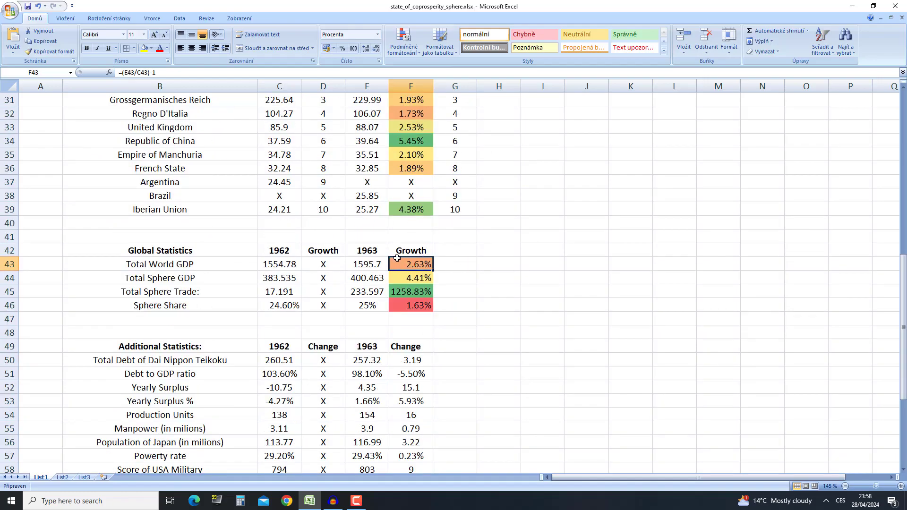
Review Total Sphere GDP and its growth against the 1962 and 1963 Total World GDP.
{"action": "left_click_drag", "start_coordinate": [161, 280], "coordinate": [387, 275]}
{"action": "left_click", "coordinate": [421, 280]}
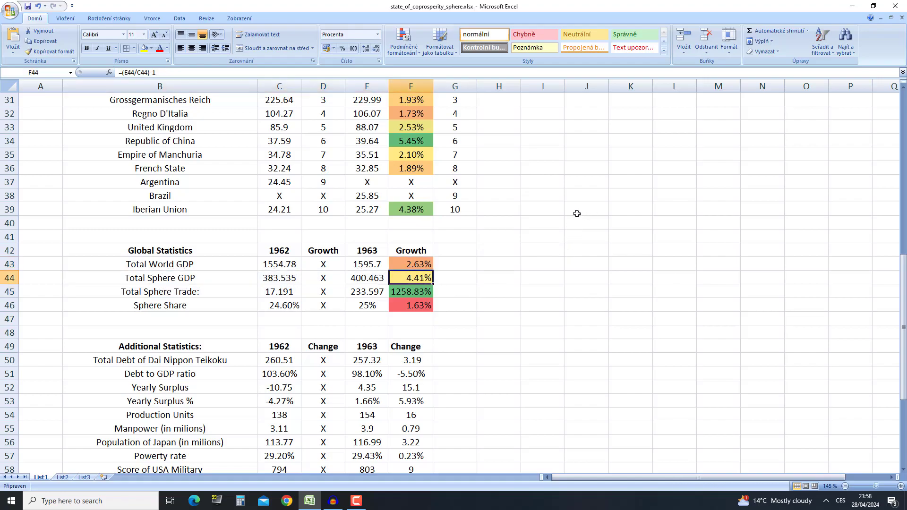
{"action": "left_click_drag", "start_coordinate": [292, 268], "coordinate": [350, 261]}
{"action": "left_click", "coordinate": [349, 261]}
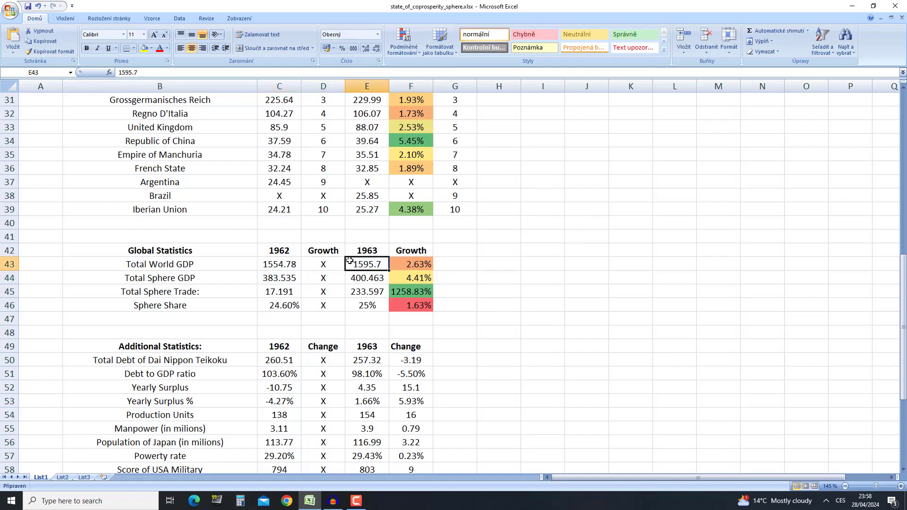
{"action": "left_click", "coordinate": [275, 273]}
{"action": "left_click", "coordinate": [287, 263]}
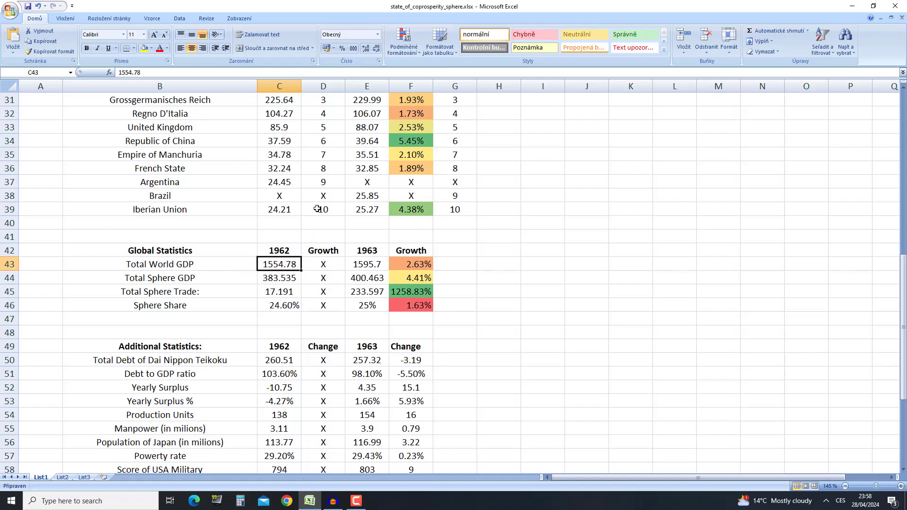
{"action": "left_click", "coordinate": [392, 273]}
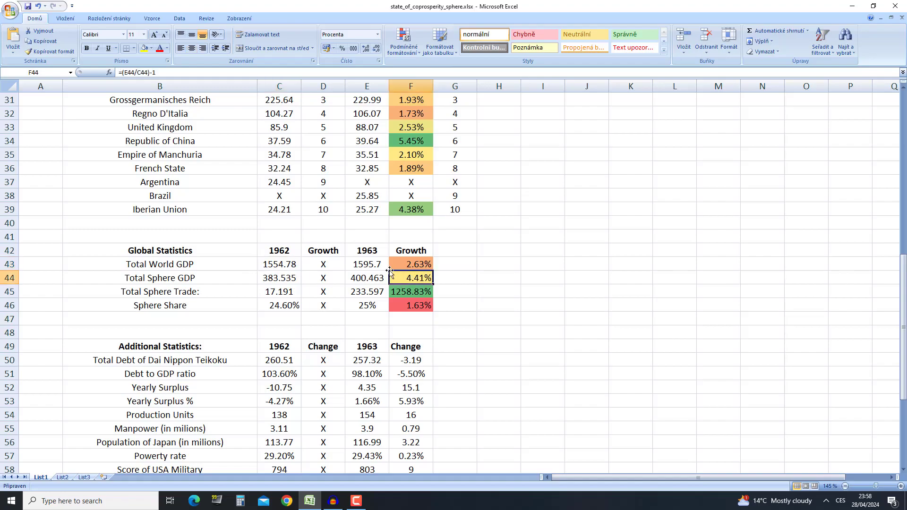
{"action": "left_click", "coordinate": [370, 265]}
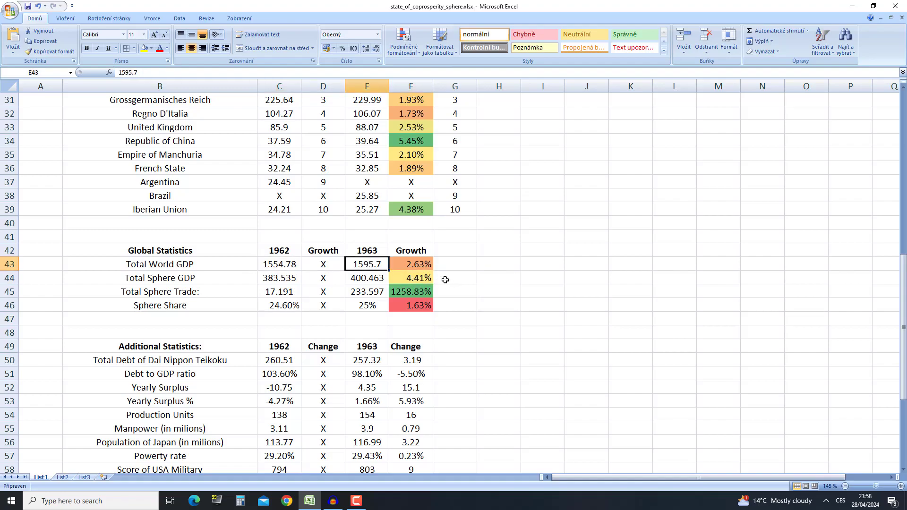
Add a "Difference" column heading in cell G42, beside Growth in the Global Statistics table.
{"action": "left_click", "coordinate": [451, 255]}
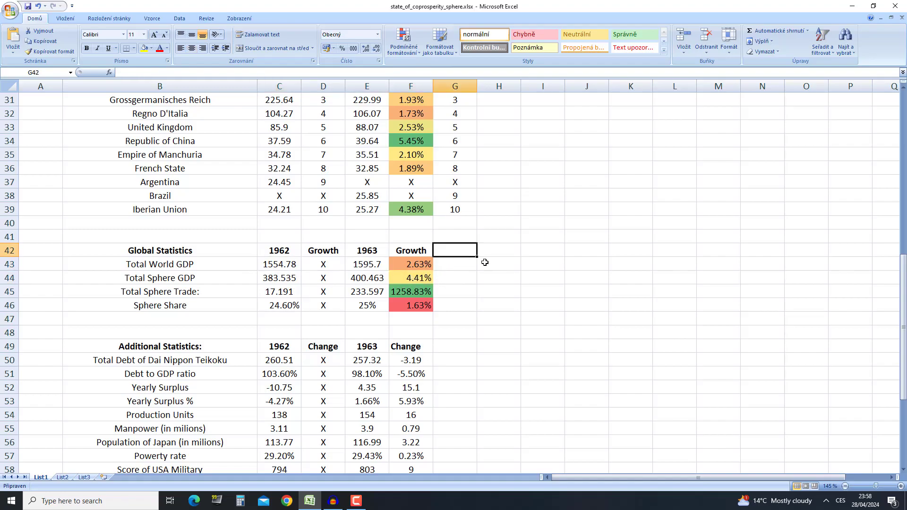
{"action": "type", "text": "Differenc"}
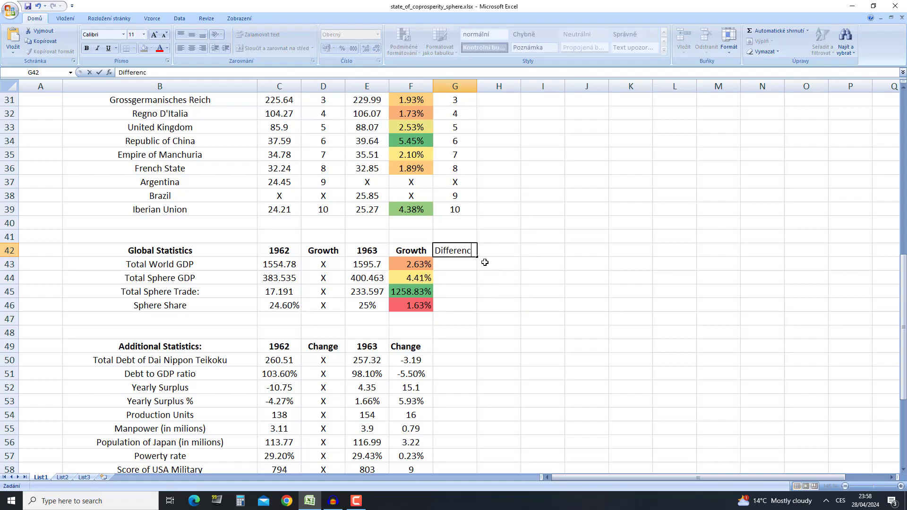
{"action": "type", "text": "e"}
{"action": "key", "text": "Return"}
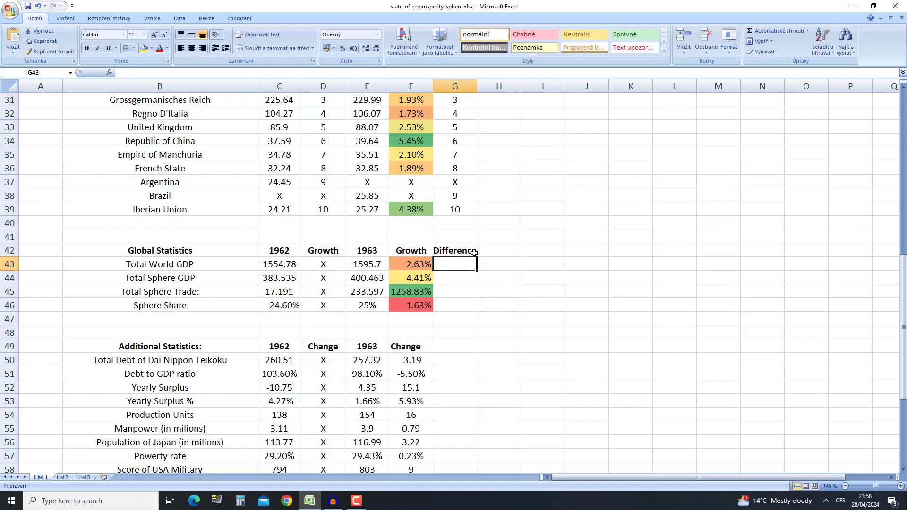
{"action": "type", "text": "´="}
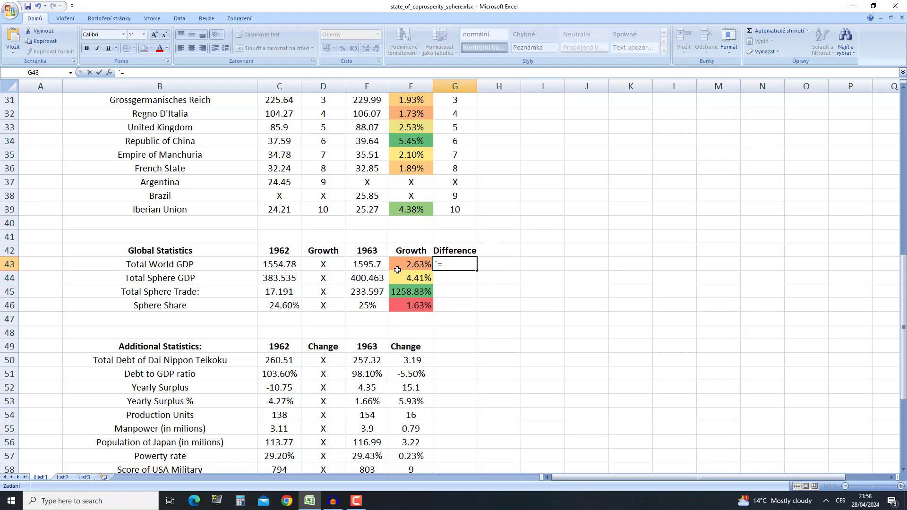
{"action": "scroll", "coordinate": [399, 270], "scroll_direction": "up", "scroll_amount": 9}
{"action": "left_click", "coordinate": [455, 246]}
{"action": "scroll", "coordinate": [455, 283], "scroll_direction": "down", "scroll_amount": 10}
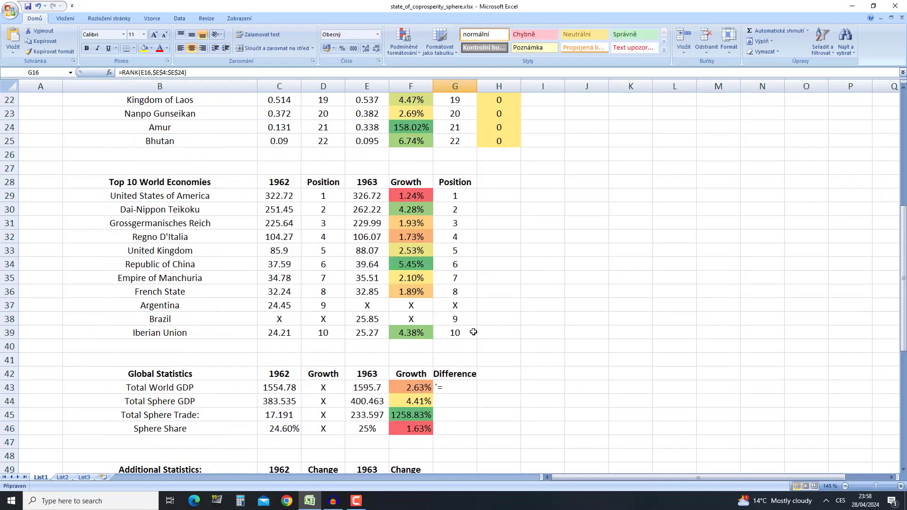
{"action": "left_click", "coordinate": [452, 225]}
{"action": "key", "text": "BackSpace"}
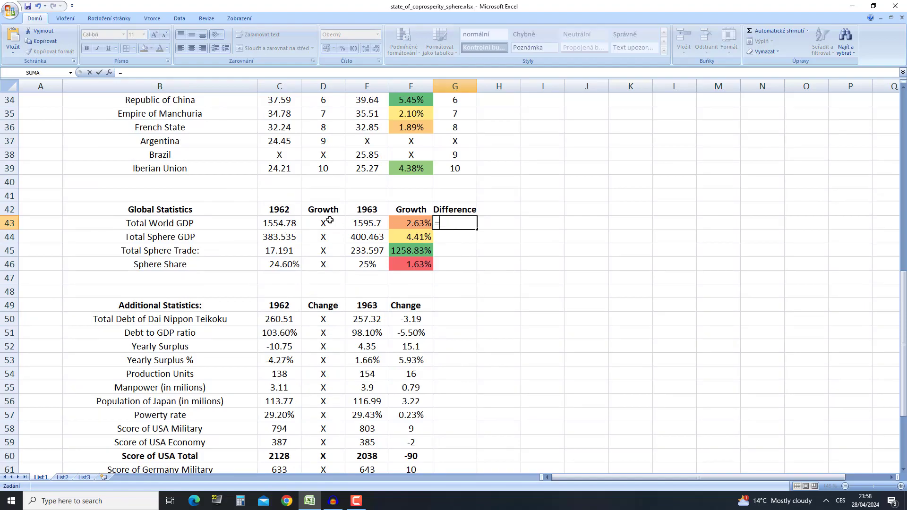
Calculate the 1963 minus 1962 difference for Total World GDP with =E43-C43 in G43, and fill it down to G46.
{"action": "type", "text": "="}
{"action": "left_click", "coordinate": [288, 223]}
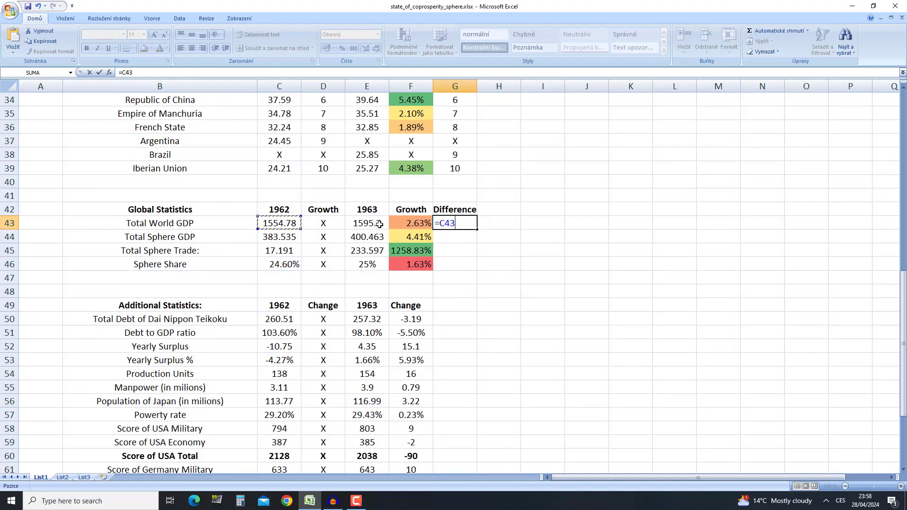
{"action": "key", "text": "BackSpace"}
{"action": "key", "text": "BackSpace"}
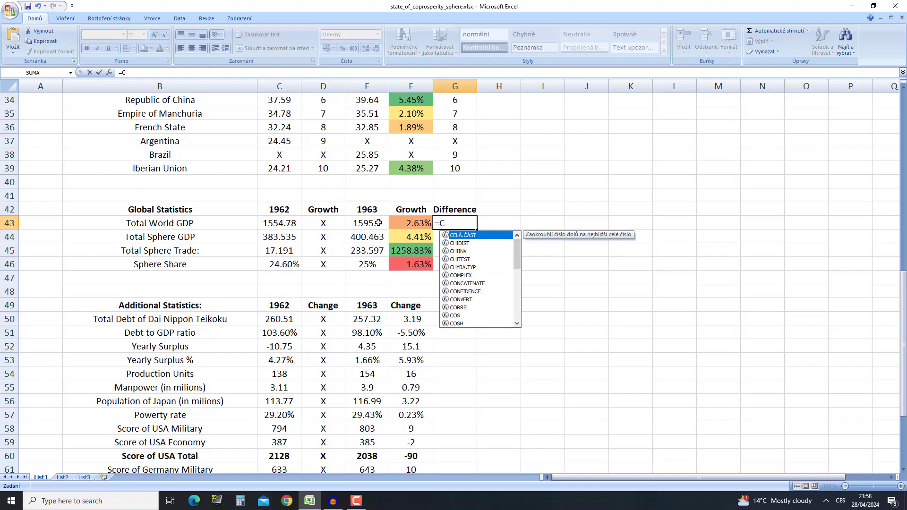
{"action": "key", "text": "BackSpace"}
{"action": "left_click", "coordinate": [379, 222]}
{"action": "type", "text": "-"}
{"action": "left_click", "coordinate": [287, 224]}
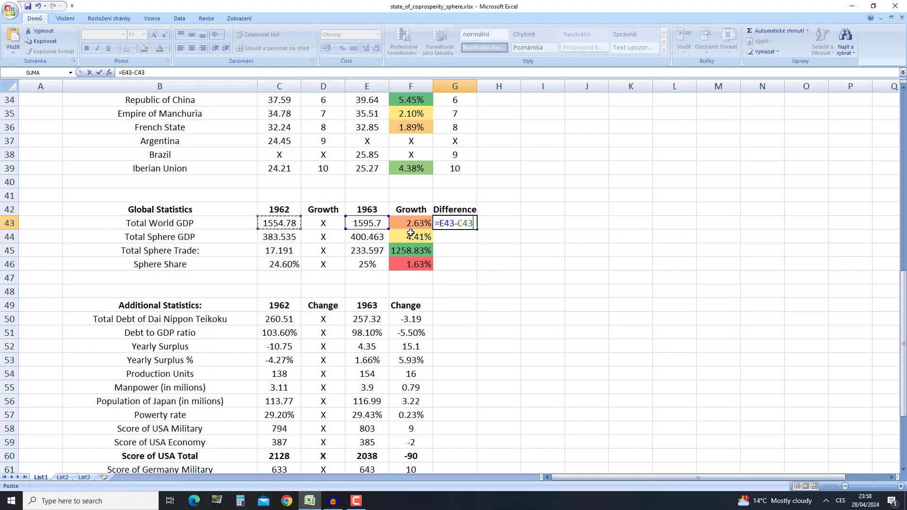
{"action": "key", "text": "Return"}
{"action": "key", "text": "Up"}
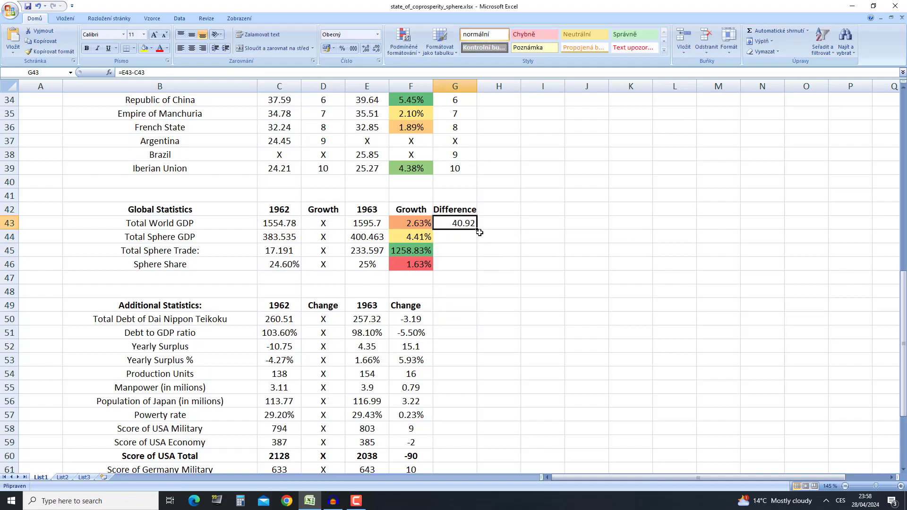
{"action": "double_click", "coordinate": [477, 229]}
{"action": "left_click", "coordinate": [504, 224]}
Review the Total Sphere GDP row across 1962, 1963, Growth and Difference in Global Statistics.
{"action": "left_click_drag", "start_coordinate": [467, 240], "coordinate": [181, 234]}
{"action": "left_click", "coordinate": [474, 236]}
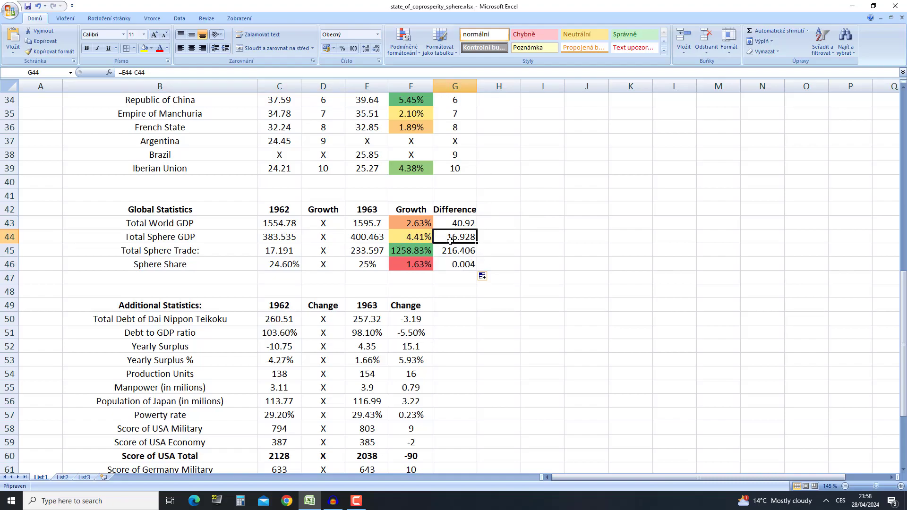
{"action": "left_click_drag", "start_coordinate": [177, 239], "coordinate": [496, 237]}
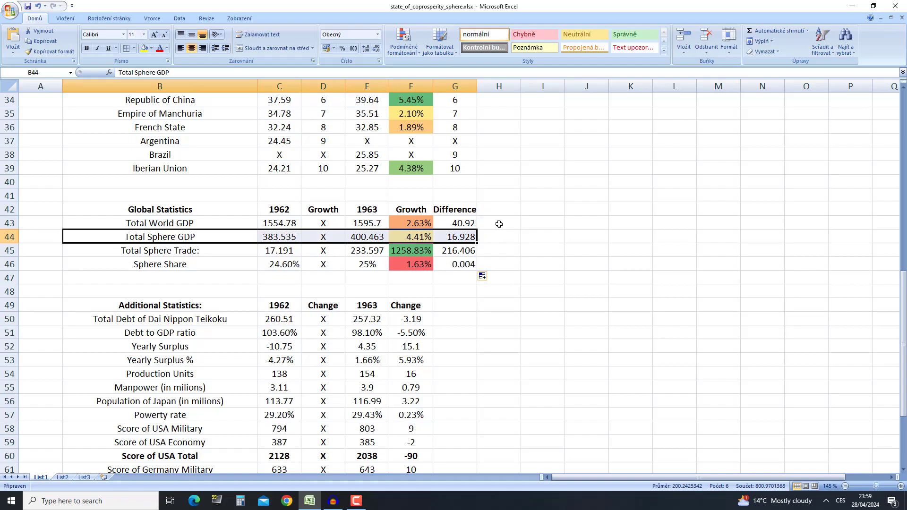
Compare Total Sphere Trade for 1962 and 1963, including its Growth and Difference values.
{"action": "left_click", "coordinate": [481, 249]}
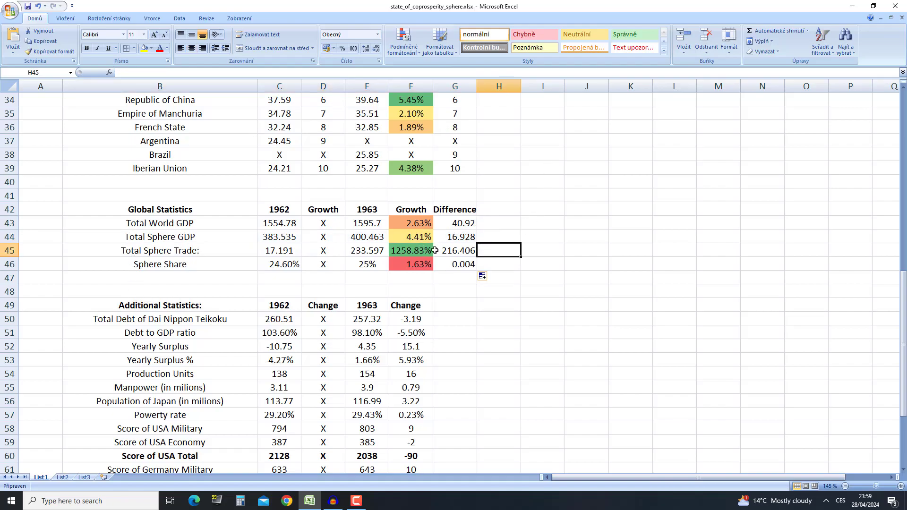
{"action": "left_click_drag", "start_coordinate": [470, 250], "coordinate": [315, 252]}
{"action": "left_click", "coordinate": [289, 252]}
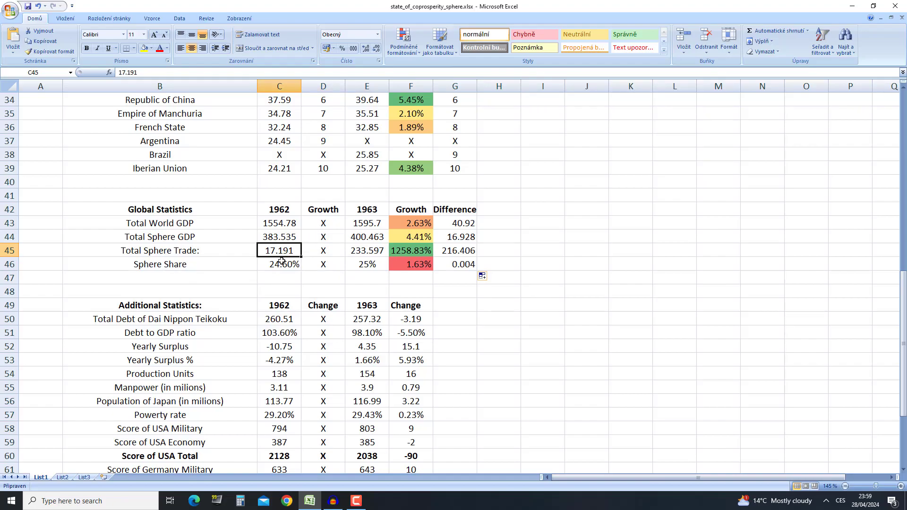
{"action": "key", "text": "Right"}
{"action": "key", "text": "Right"}
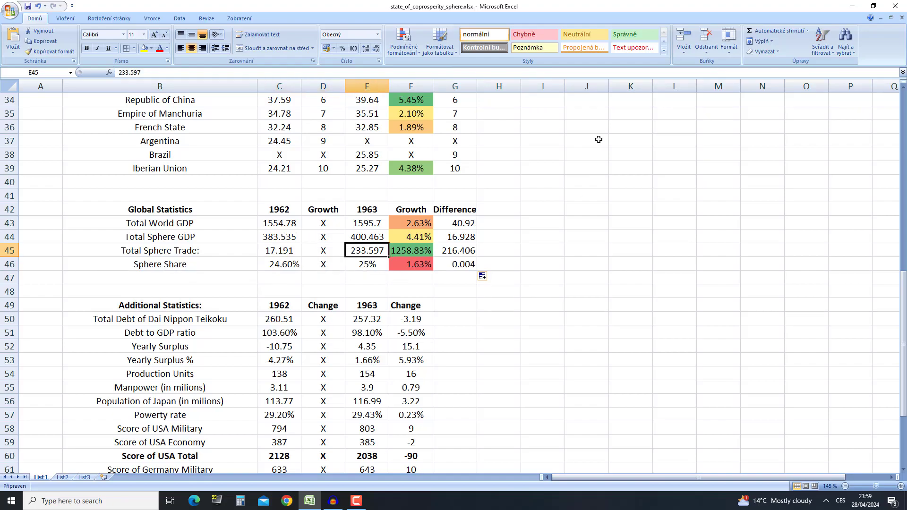
{"action": "key", "text": "Right"}
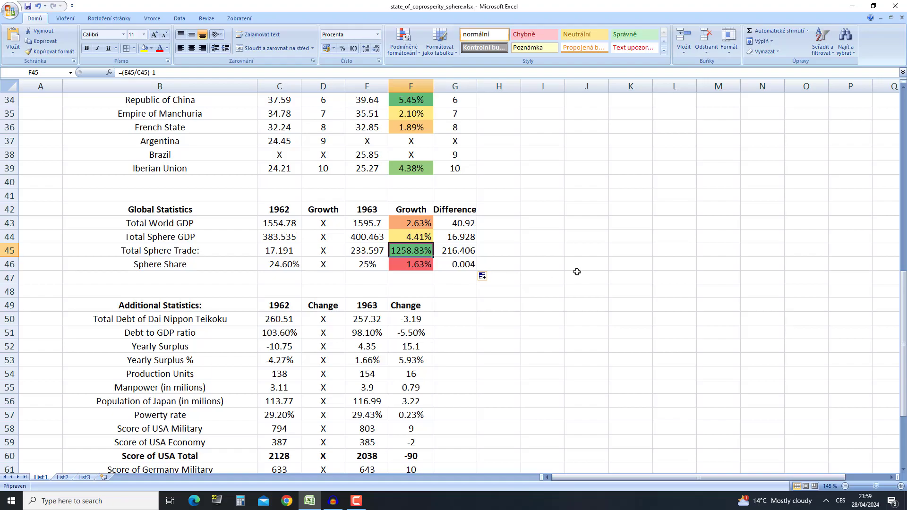
{"action": "left_click_drag", "start_coordinate": [277, 253], "coordinate": [385, 254]}
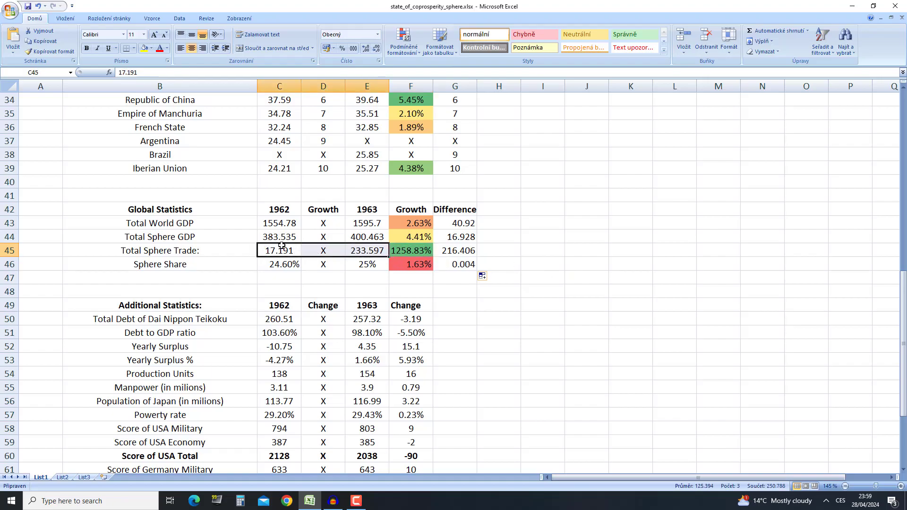
{"action": "left_click_drag", "start_coordinate": [426, 250], "coordinate": [282, 250]}
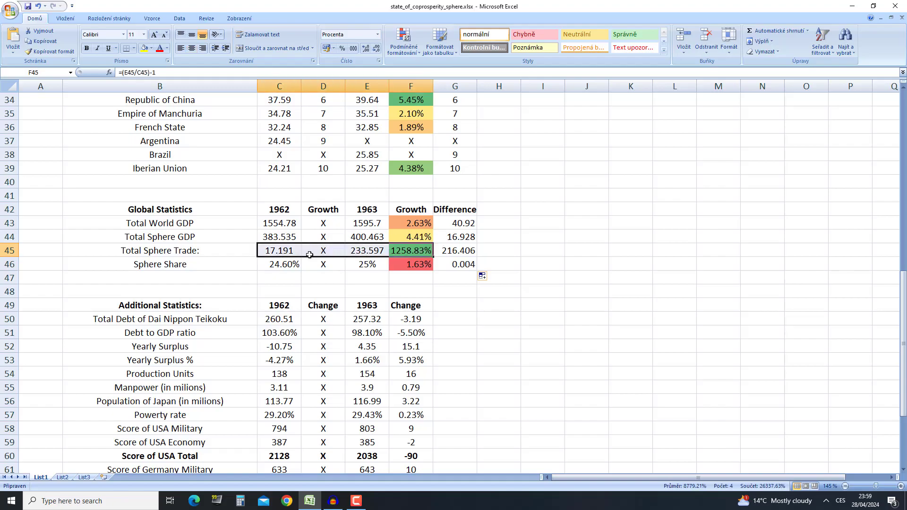
{"action": "left_click", "coordinate": [420, 245]}
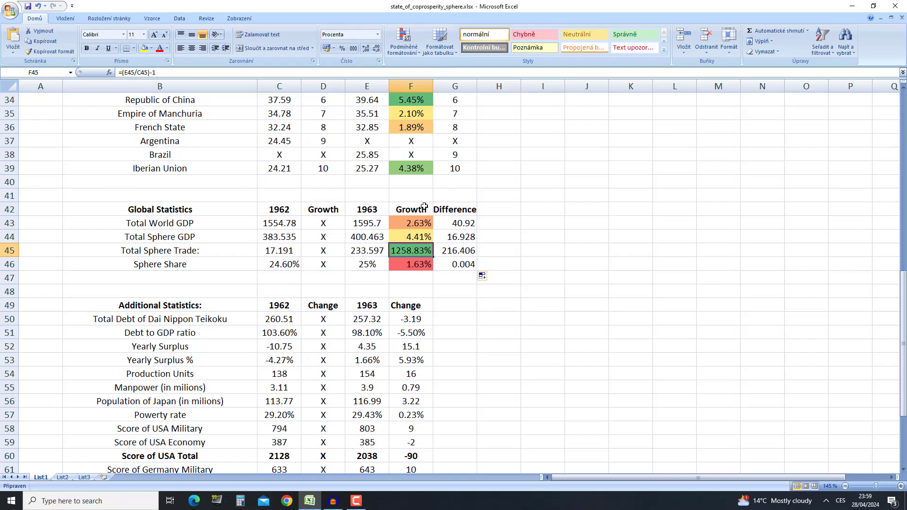
{"action": "left_click", "coordinate": [542, 171]}
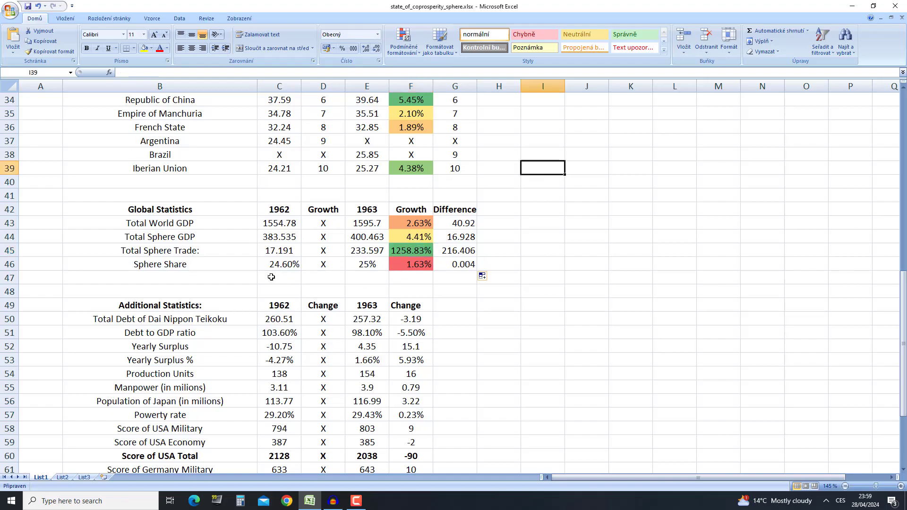
Check the Sphere Share growth and compare the share in 1962 with that in 1963.
{"action": "left_click", "coordinate": [407, 266]}
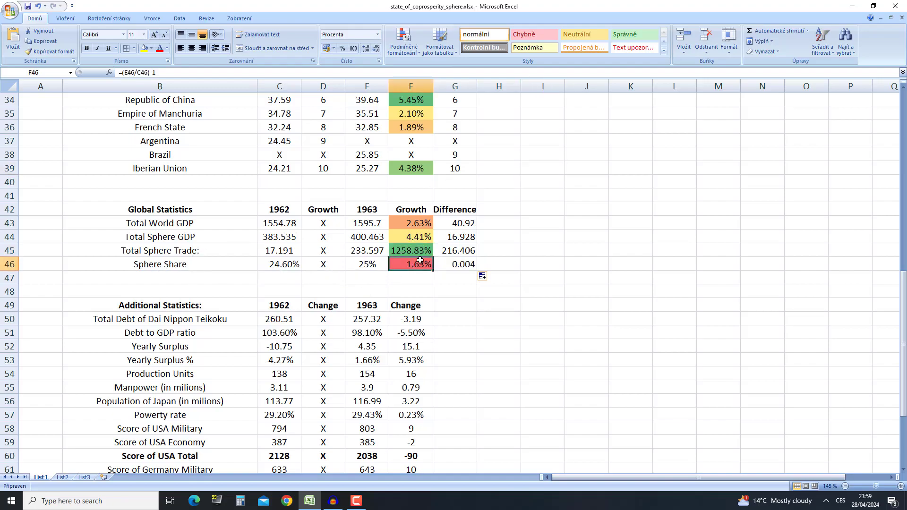
{"action": "left_click_drag", "start_coordinate": [277, 268], "coordinate": [380, 267]}
{"action": "left_click", "coordinate": [279, 264]}
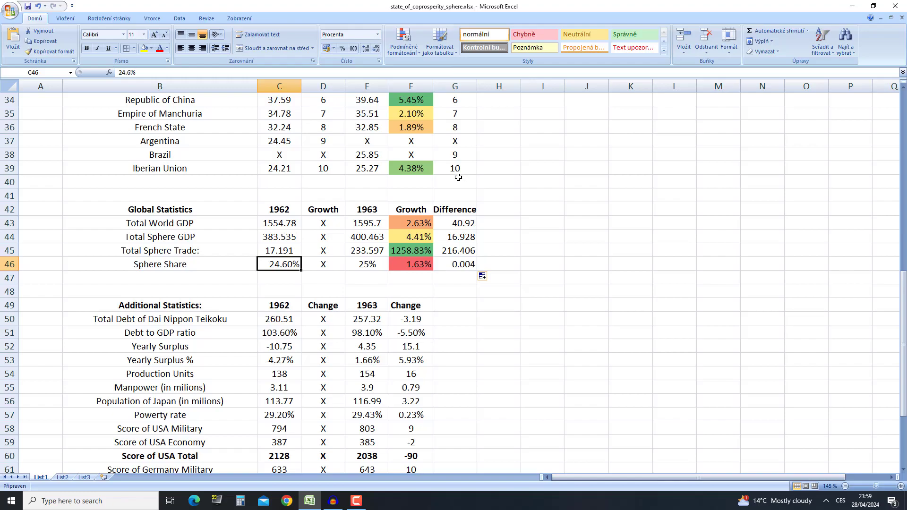
{"action": "key", "text": "Right"}
{"action": "key", "text": "Right"}
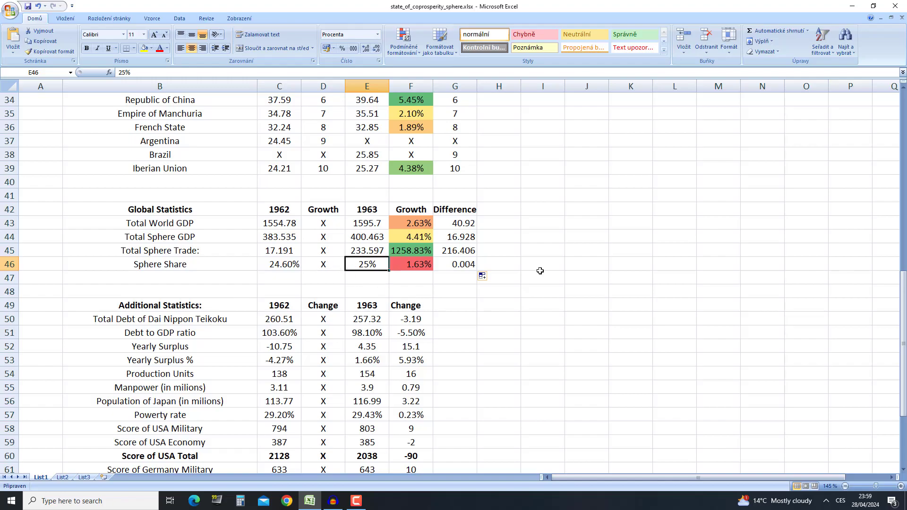
Review the Total Debt of Dai Nippon Teikoku for 1962 and 1963 and its change in the Additional Statistics table.
{"action": "scroll", "coordinate": [461, 293], "scroll_direction": "down", "scroll_amount": 2}
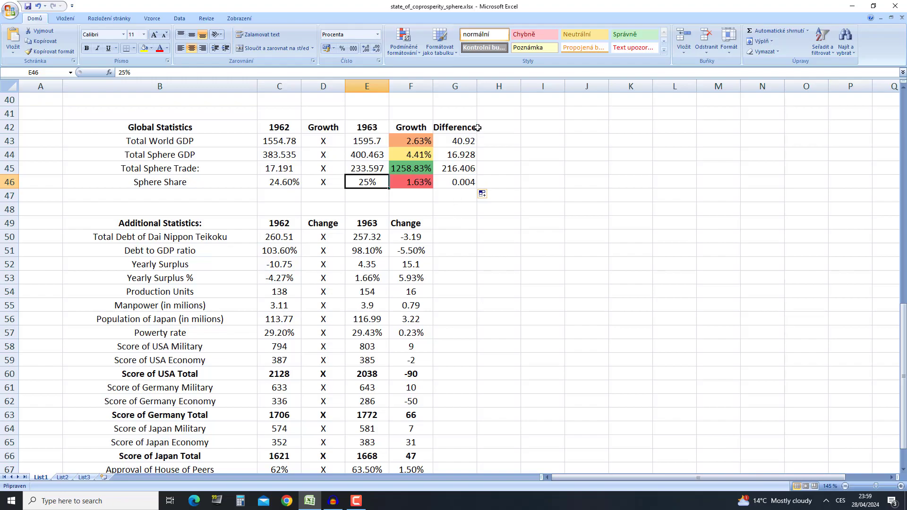
{"action": "scroll", "coordinate": [451, 289], "scroll_direction": "down", "scroll_amount": 2}
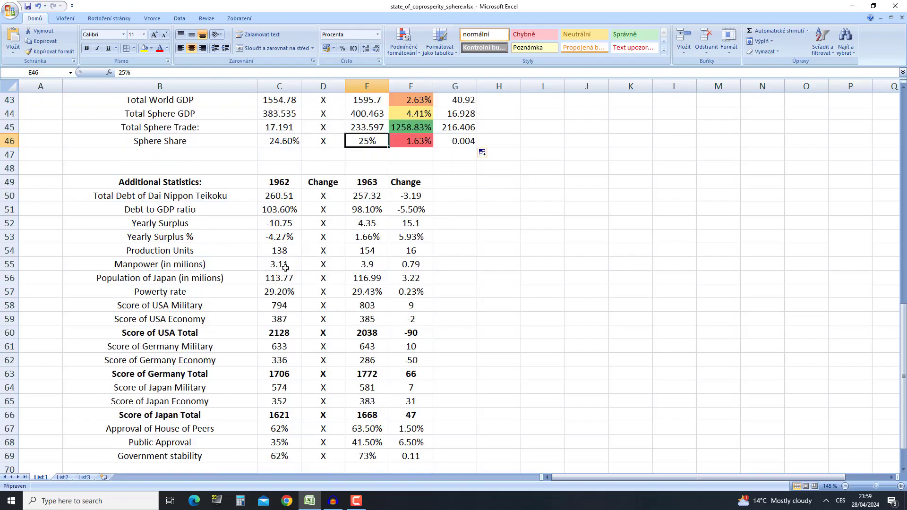
{"action": "left_click", "coordinate": [547, 254]}
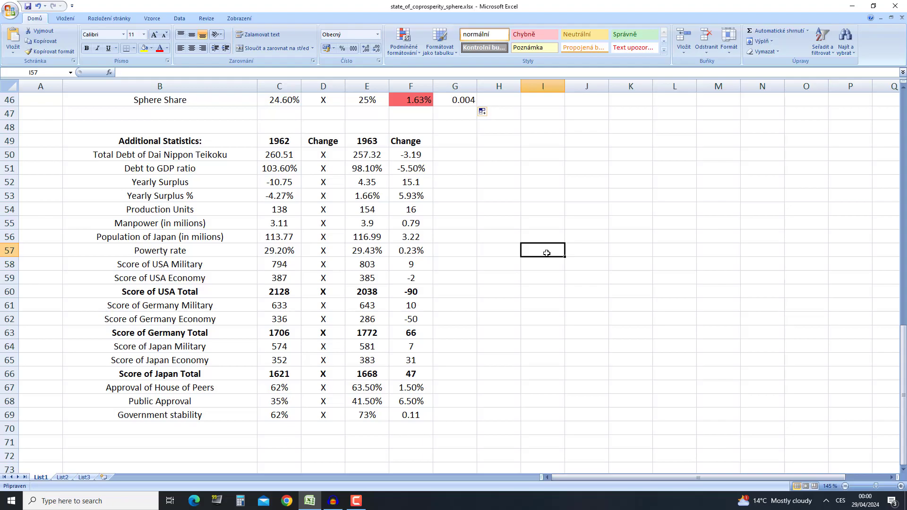
{"action": "left_click", "coordinate": [272, 152]}
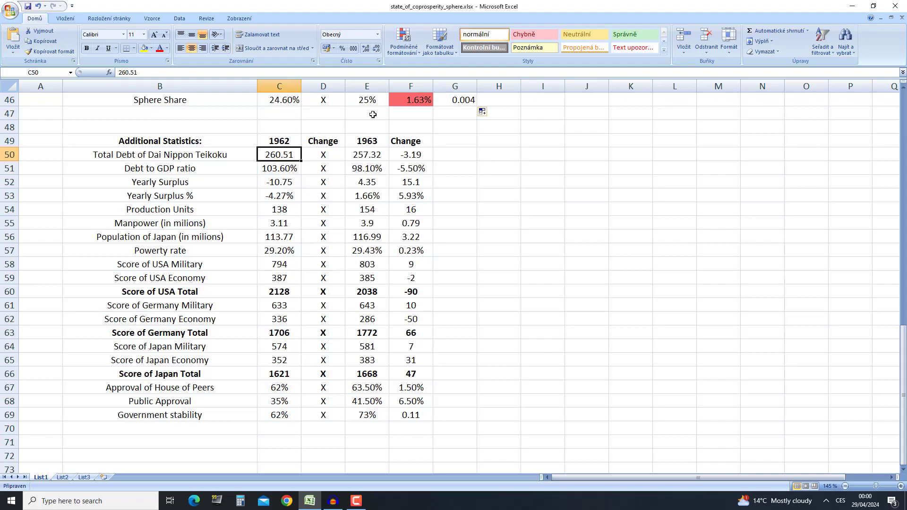
{"action": "key", "text": "Right"}
{"action": "key", "text": "Right"}
{"action": "key", "text": "Right"}
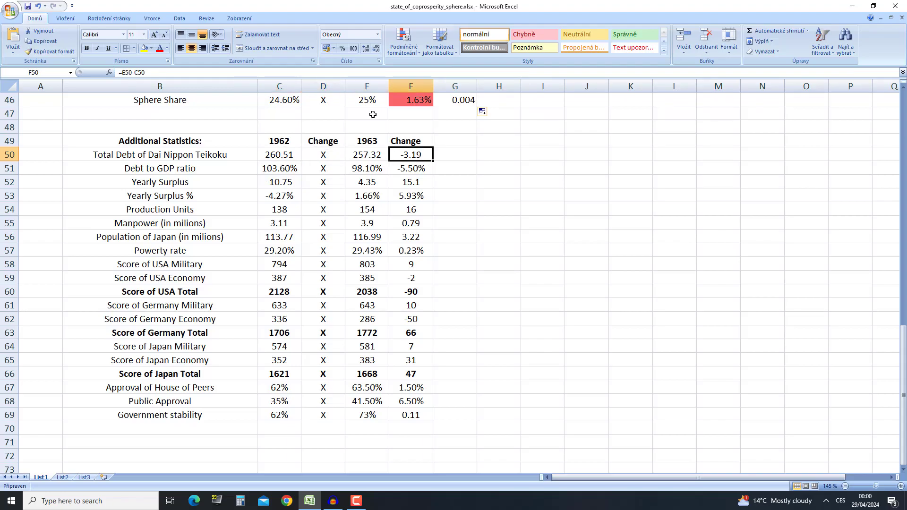
{"action": "key", "text": "Left"}
{"action": "key", "text": "Left"}
{"action": "key", "text": "Left"}
{"action": "key", "text": "Right"}
{"action": "key", "text": "Right"}
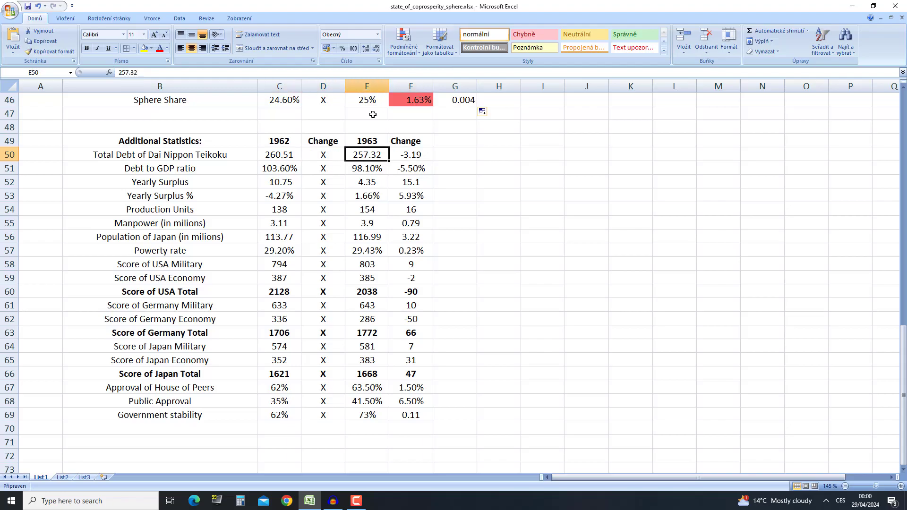
Compare the Debt to GDP ratio for 1962 and 1963 and check its change.
{"action": "key", "text": "Down"}
{"action": "key", "text": "Left"}
{"action": "key", "text": "Left"}
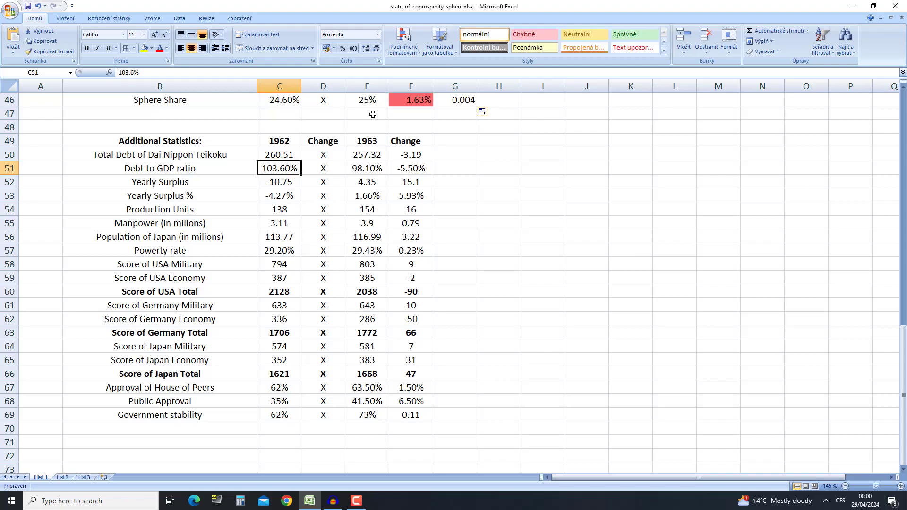
{"action": "key", "text": "Right"}
{"action": "key", "text": "Right"}
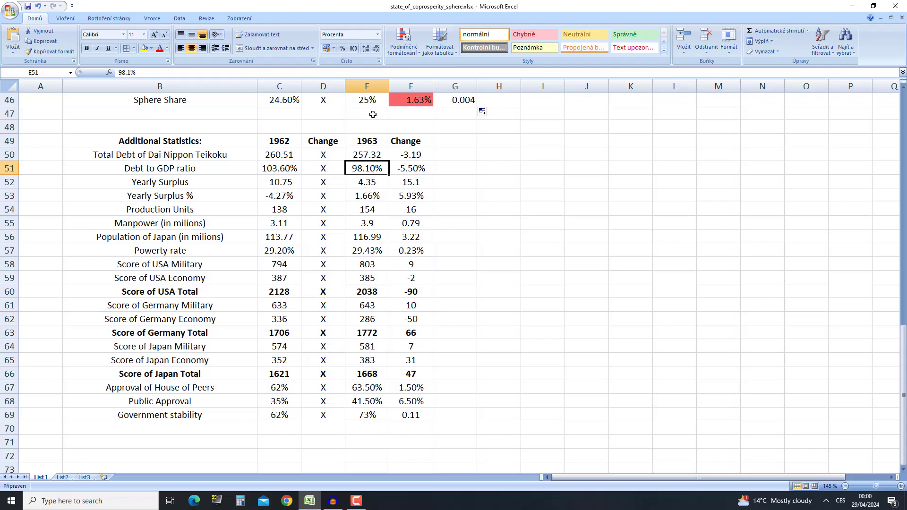
{"action": "key", "text": "Right"}
Compare the Yearly Surplus amounts for 1962 and 1963 and check their change.
{"action": "key", "text": "Down"}
{"action": "key", "text": "Left"}
{"action": "key", "text": "Left"}
{"action": "key", "text": "Left"}
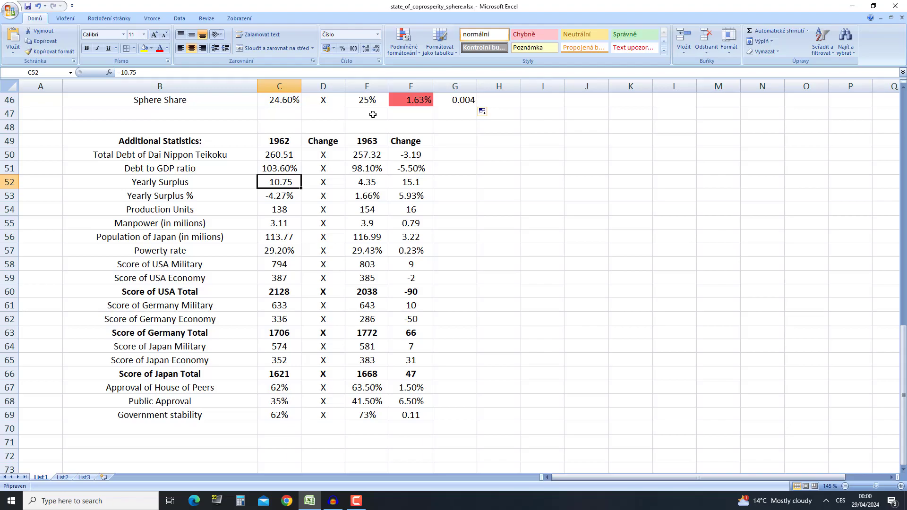
{"action": "key", "text": "Right"}
{"action": "key", "text": "Right"}
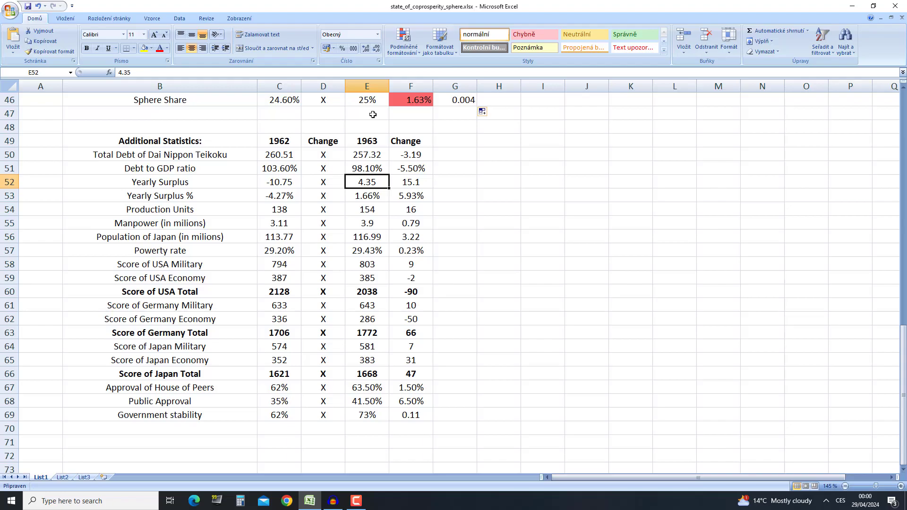
{"action": "key", "text": "Right"}
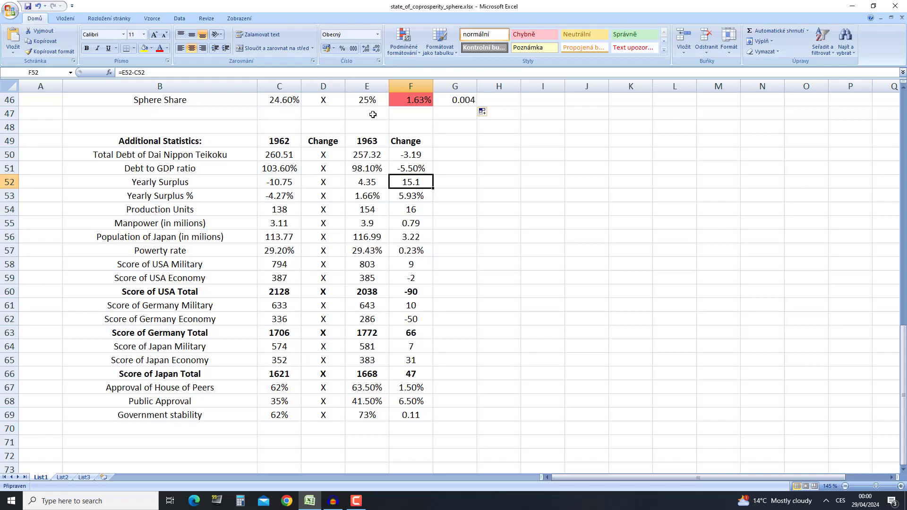
Review Yearly Surplus % for 1962 and 1963, and look over the Change values from Total Debt through Yearly Surplus %.
{"action": "key", "text": "Down"}
{"action": "key", "text": "Left"}
{"action": "key", "text": "Left"}
{"action": "key", "text": "Left"}
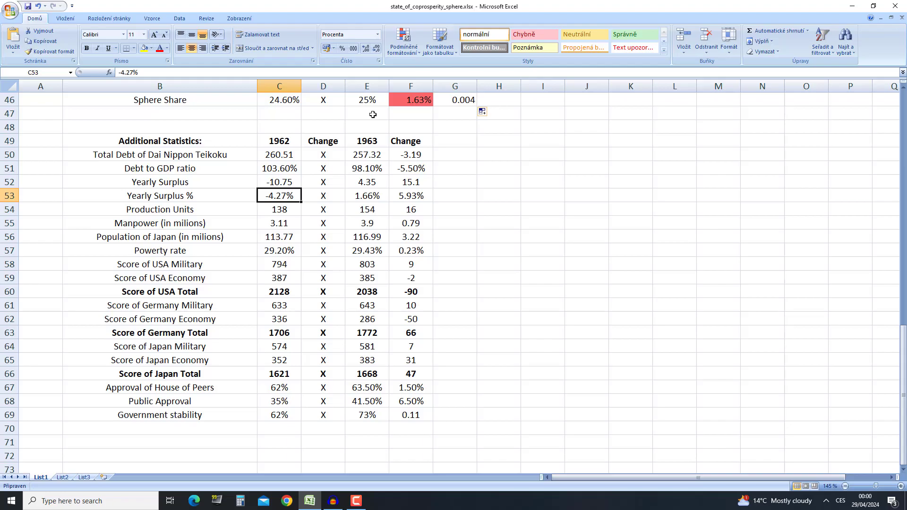
{"action": "key", "text": "Right"}
{"action": "key", "text": "Right"}
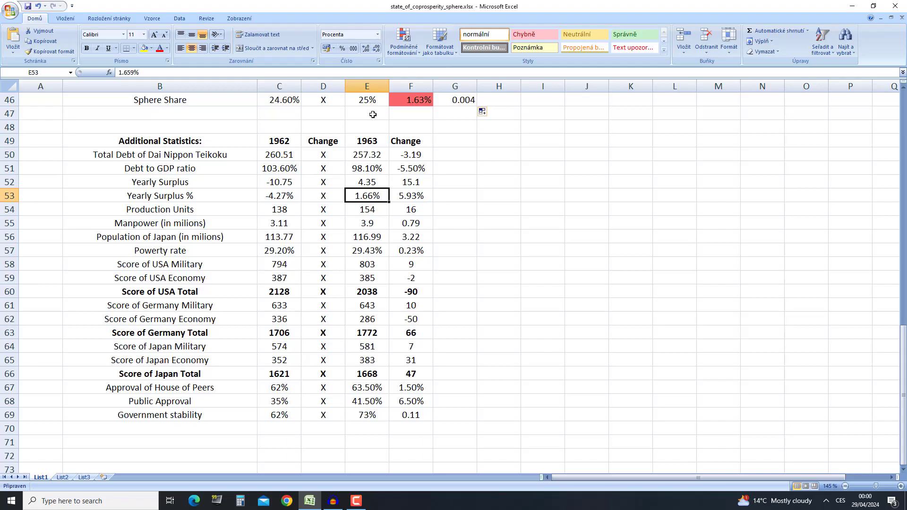
{"action": "key", "text": "Right"}
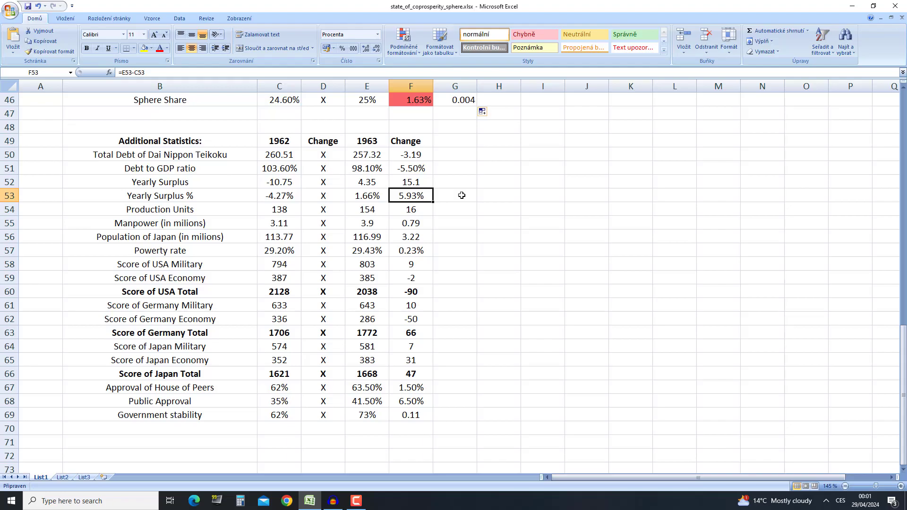
{"action": "left_click_drag", "start_coordinate": [423, 153], "coordinate": [422, 196]}
{"action": "left_click", "coordinate": [447, 183]}
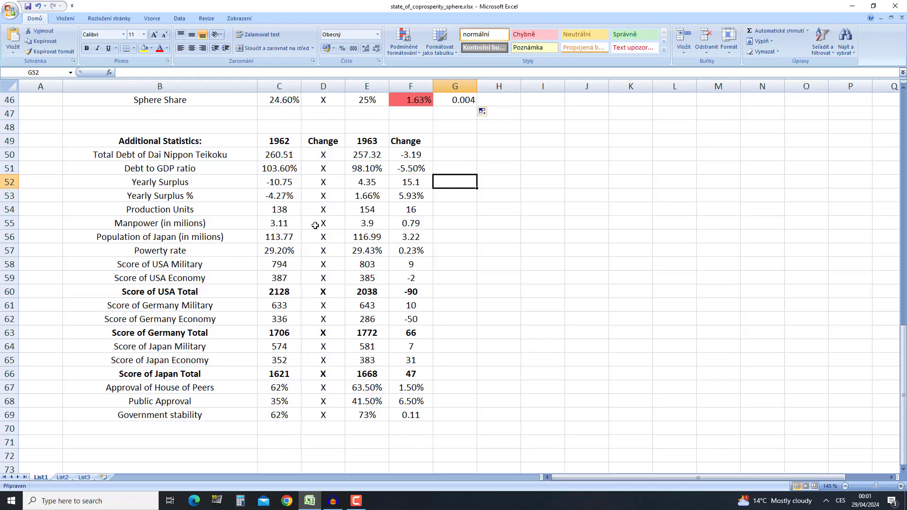
Compare the Production Units for 1962 and 1963 and check their change.
{"action": "left_click_drag", "start_coordinate": [270, 211], "coordinate": [407, 218]}
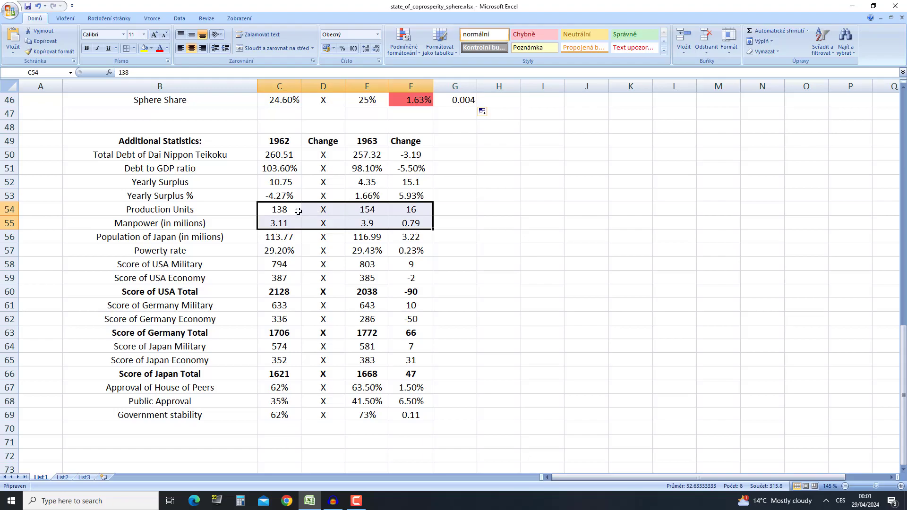
{"action": "left_click", "coordinate": [291, 208]}
{"action": "left_click", "coordinate": [380, 207]}
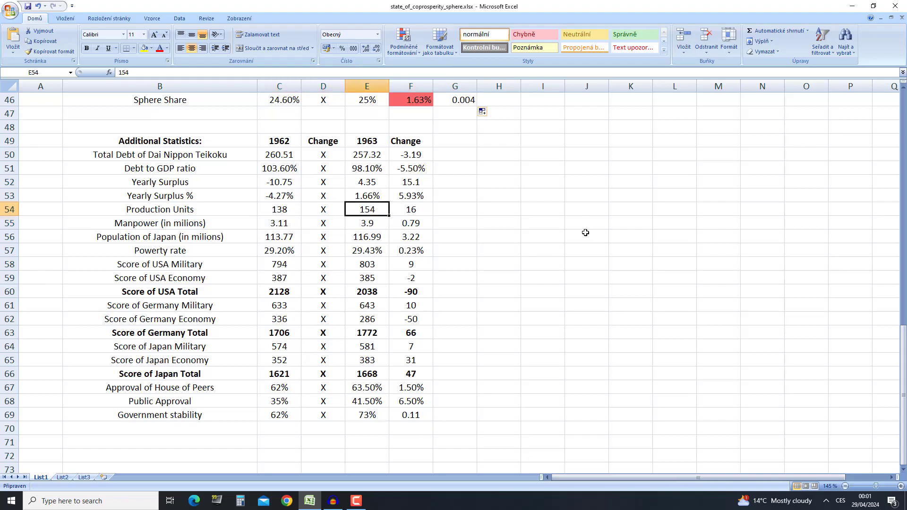
{"action": "left_click", "coordinate": [424, 215]}
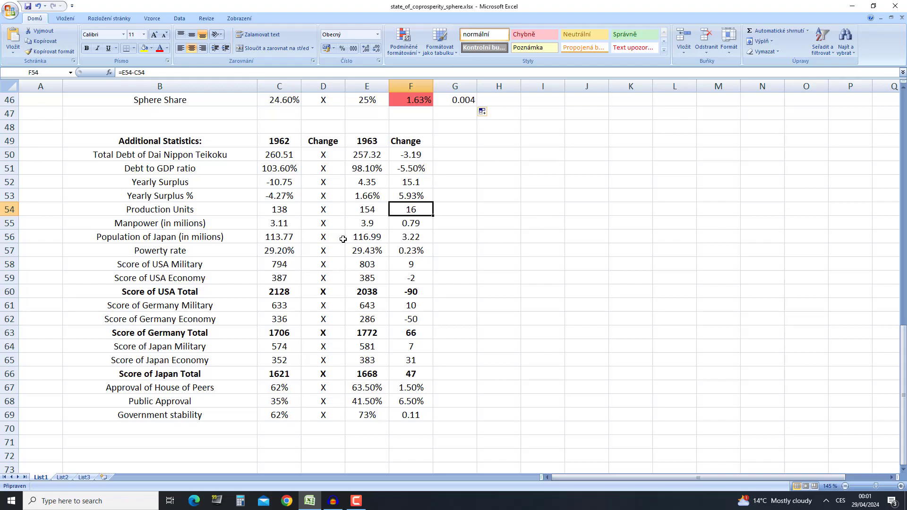
Compare the Manpower figures for 1962 and 1963 and check their change.
{"action": "left_click_drag", "start_coordinate": [150, 223], "coordinate": [340, 215]}
{"action": "left_click", "coordinate": [267, 220]}
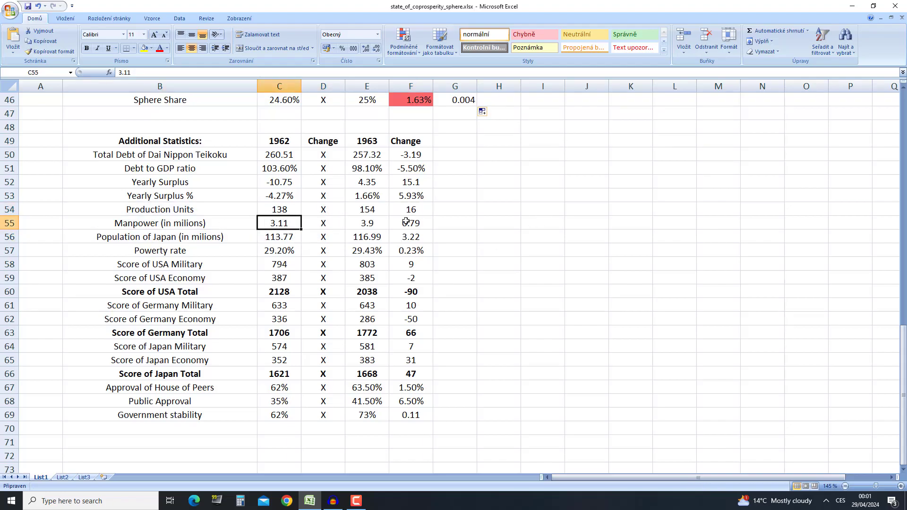
{"action": "left_click", "coordinate": [370, 226]}
{"action": "left_click", "coordinate": [418, 226]}
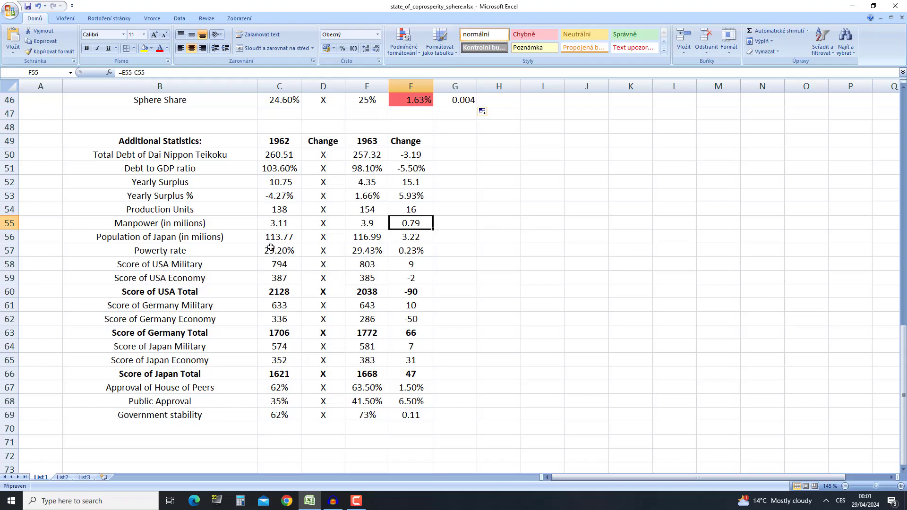
Review the Population of Japan for 1962 and 1963 together with its change.
{"action": "left_click", "coordinate": [393, 236]}
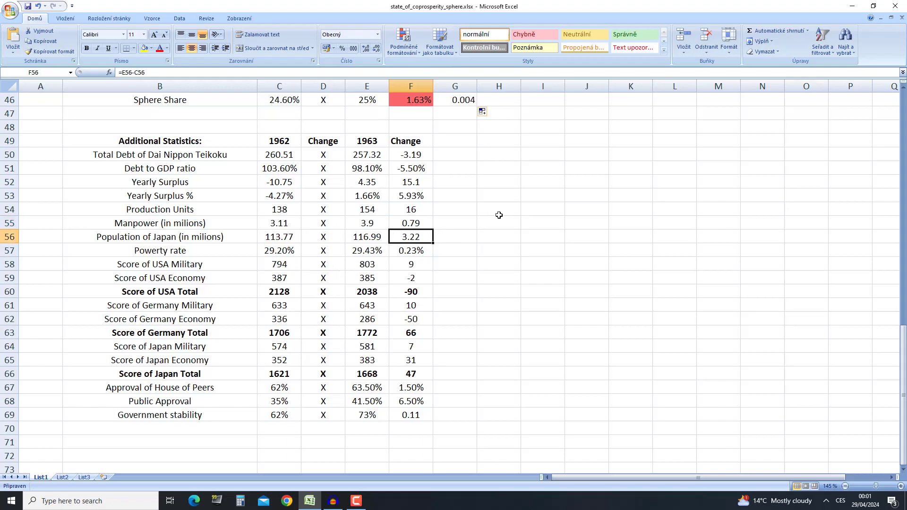
{"action": "left_click", "coordinate": [266, 236]}
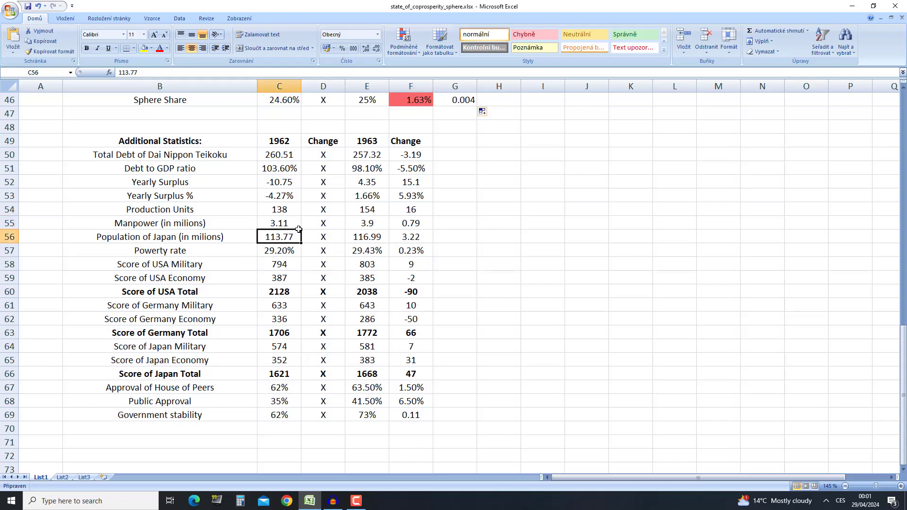
{"action": "left_click", "coordinate": [366, 235]}
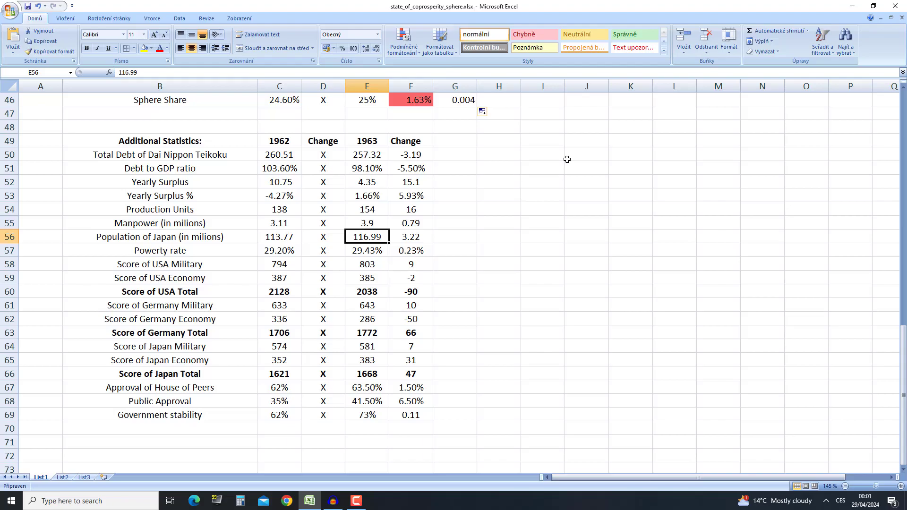
Compare the poverty rate for 1962 and 1963 against the Population of Japan figures and check its change.
{"action": "left_click", "coordinate": [280, 251]}
{"action": "left_click_drag", "start_coordinate": [317, 251], "coordinate": [421, 253]}
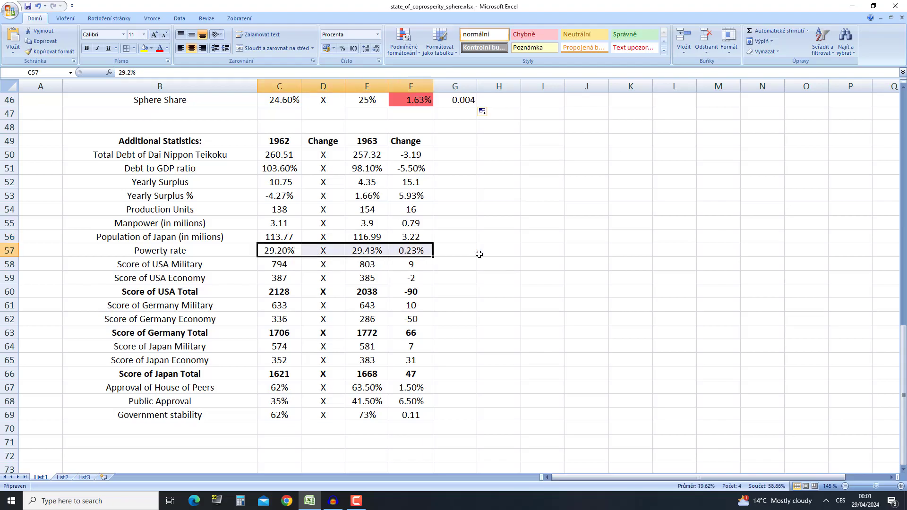
{"action": "left_click", "coordinate": [524, 235]}
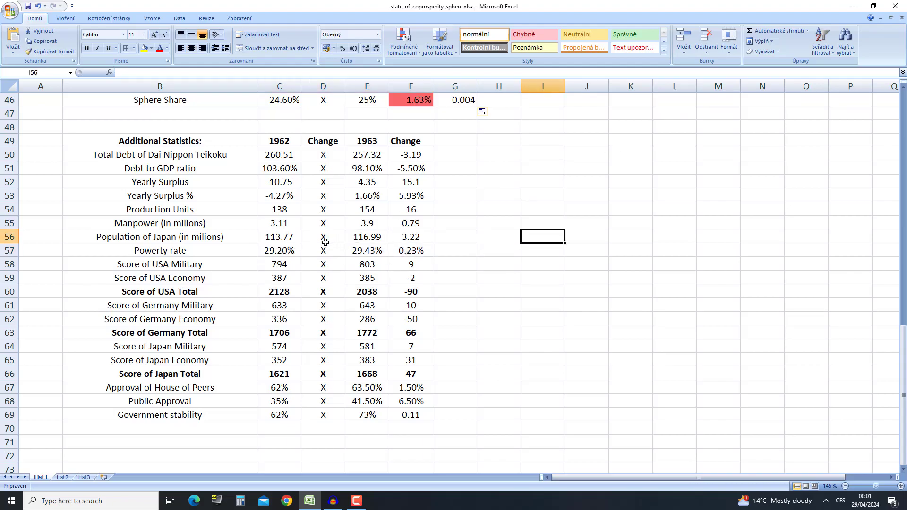
{"action": "left_click", "coordinate": [254, 252]}
{"action": "left_click", "coordinate": [273, 241]}
{"action": "left_click", "coordinate": [368, 240]}
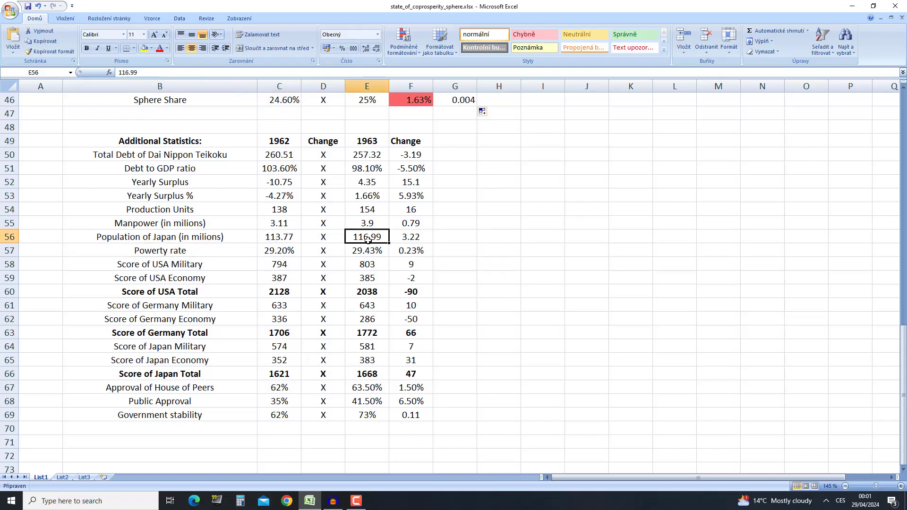
{"action": "left_click", "coordinate": [367, 251]}
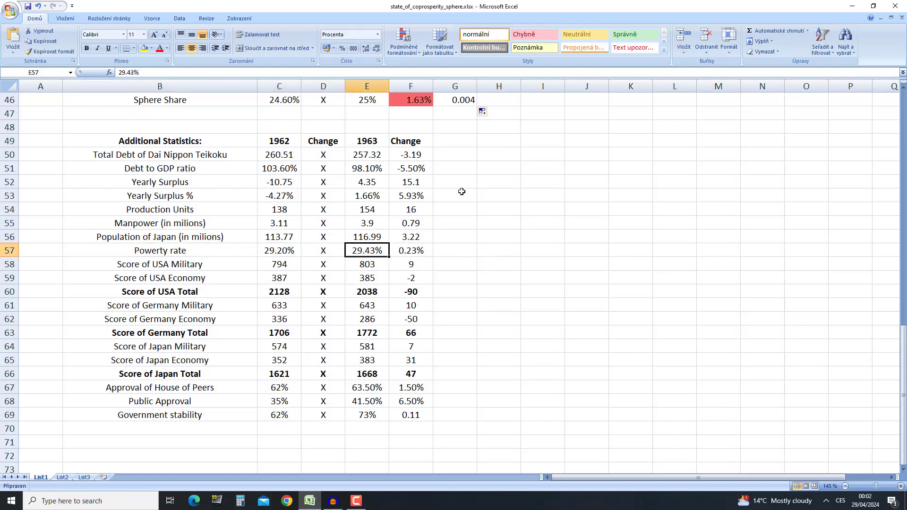
{"action": "left_click", "coordinate": [406, 251]}
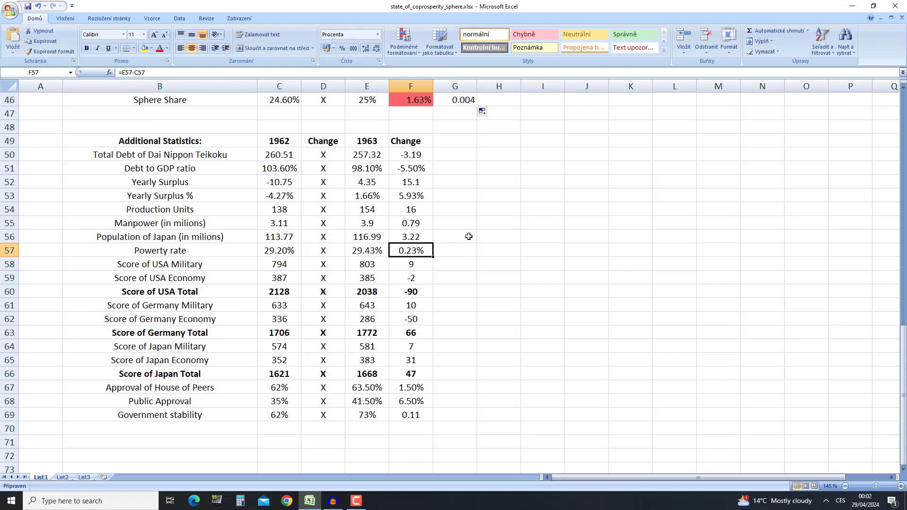
Review the Score of USA Military and Score of USA Economy rows and their changes between 1962 and 1963.
{"action": "scroll", "coordinate": [558, 255], "scroll_direction": "down", "scroll_amount": 1}
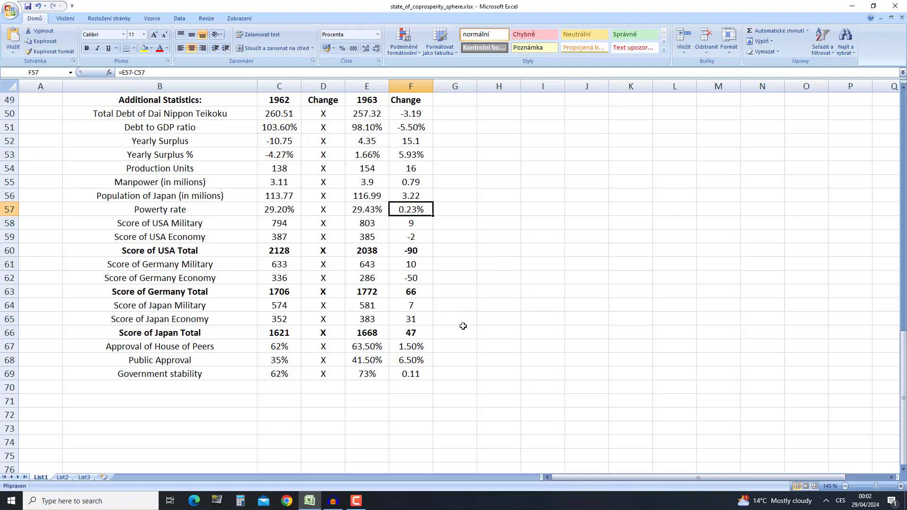
{"action": "left_click_drag", "start_coordinate": [184, 225], "coordinate": [285, 222]}
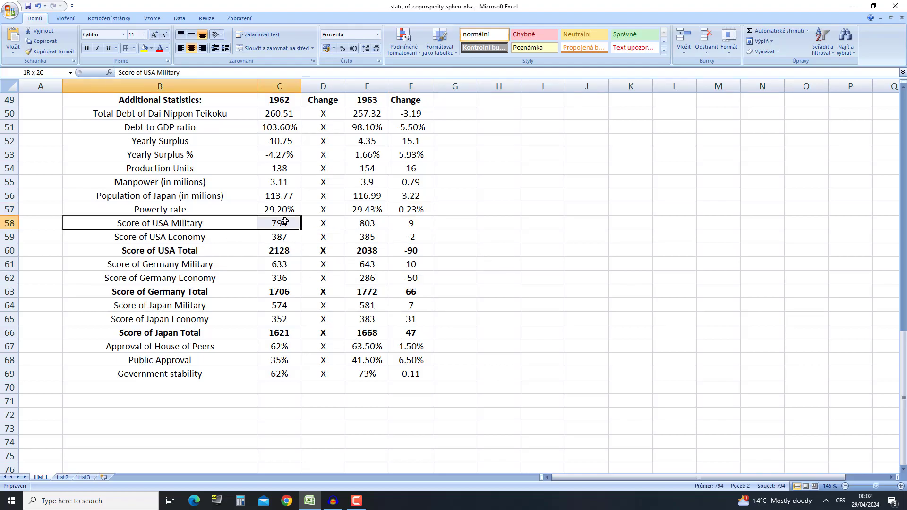
{"action": "left_click", "coordinate": [425, 226]}
{"action": "left_click_drag", "start_coordinate": [183, 239], "coordinate": [336, 237]}
{"action": "left_click", "coordinate": [426, 237]}
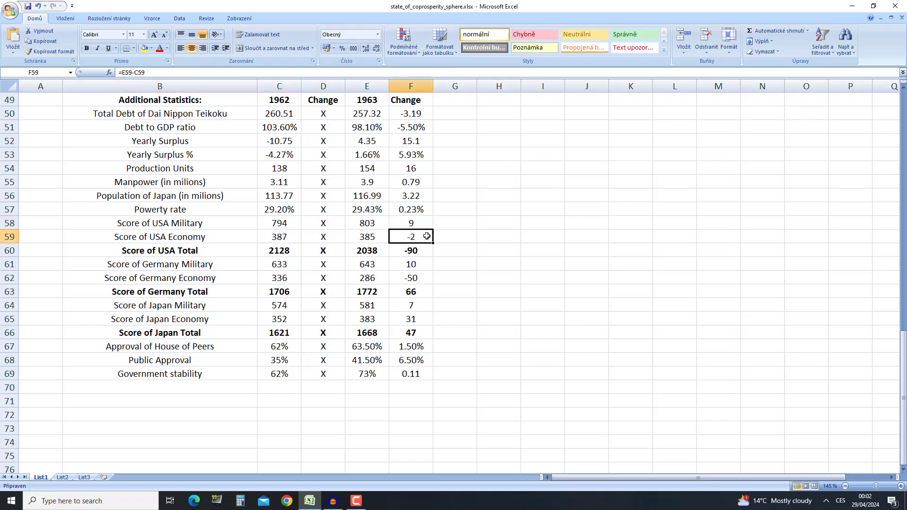
Compare the Score of USA Total for 1962 and 1963 and check its change.
{"action": "left_click", "coordinate": [235, 252]}
{"action": "left_click_drag", "start_coordinate": [235, 253], "coordinate": [401, 250]}
{"action": "left_click", "coordinate": [401, 250]}
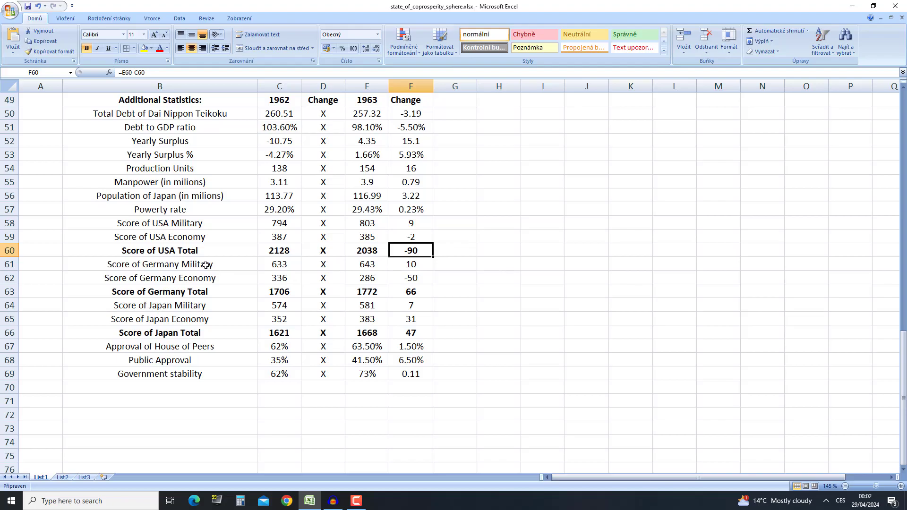
Correct the label in cell B61 to "Score of German Military".
{"action": "left_click_drag", "start_coordinate": [206, 265], "coordinate": [377, 251]}
{"action": "left_click", "coordinate": [181, 266]}
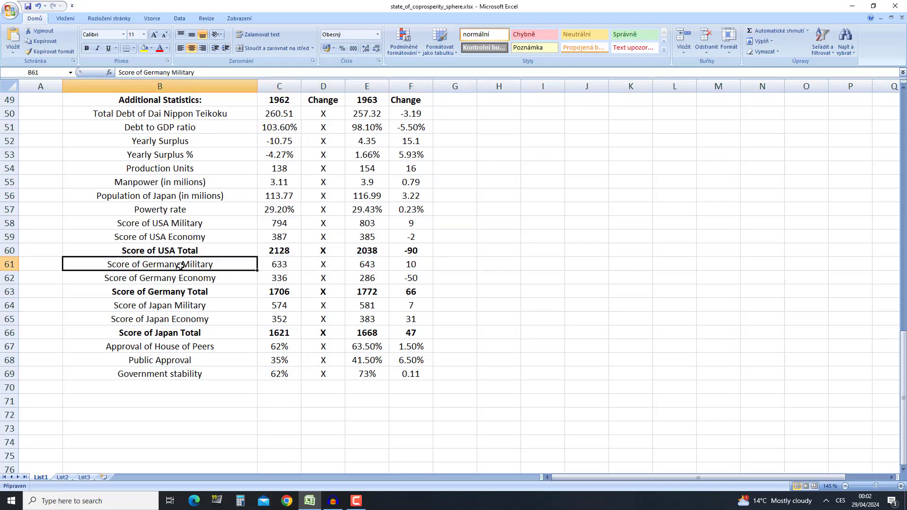
{"action": "left_click", "coordinate": [170, 72]}
{"action": "key", "text": "BackSpace"}
{"action": "key", "text": "BackSpace"}
{"action": "type", "text": "n"}
{"action": "key", "text": "Return"}
Review the Score of German Military values for 1962 and 1963 and their change.
{"action": "key", "text": "Up"}
{"action": "key", "text": "Right"}
{"action": "key", "text": "Right"}
{"action": "key", "text": "Right"}
{"action": "key", "text": "Right"}
{"action": "key", "text": "Left"}
{"action": "key", "text": "Left"}
{"action": "key", "text": "Left"}
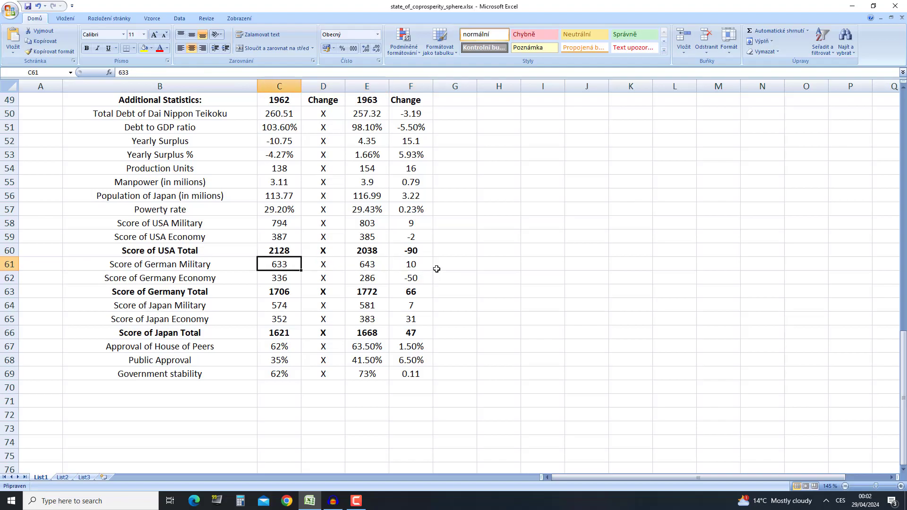
{"action": "key", "text": "Right"}
{"action": "key", "text": "Right"}
Compare the Score of Germany Economy for 1962 and 1963 and check its change.
{"action": "key", "text": "Down"}
{"action": "key", "text": "Left"}
{"action": "key", "text": "Left"}
{"action": "key", "text": "Right"}
{"action": "key", "text": "Right"}
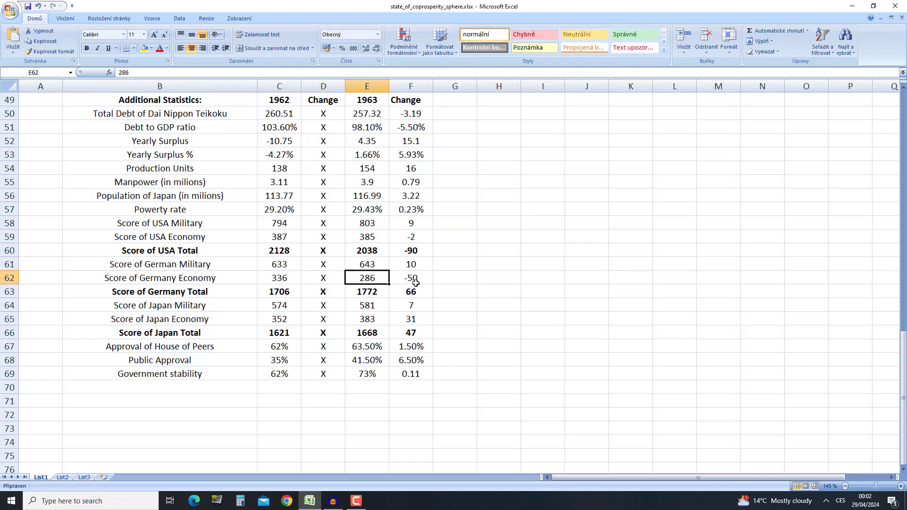
{"action": "key", "text": "Right"}
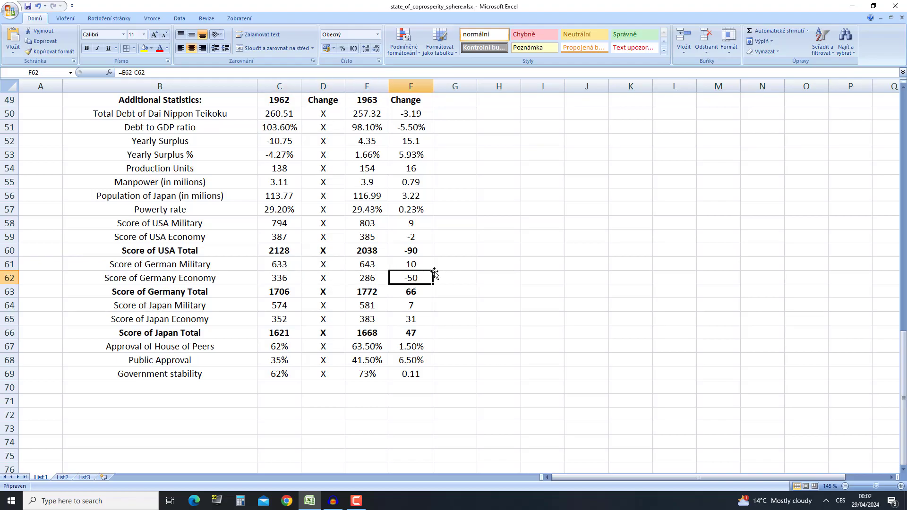
{"action": "key", "text": "Left"}
{"action": "key", "text": "Left"}
{"action": "key", "text": "Left"}
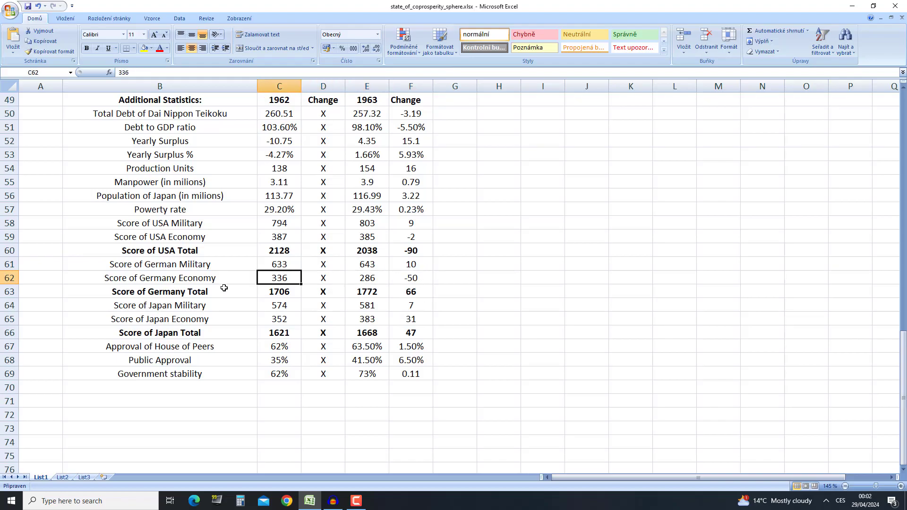
{"action": "key", "text": "Right"}
{"action": "key", "text": "Right"}
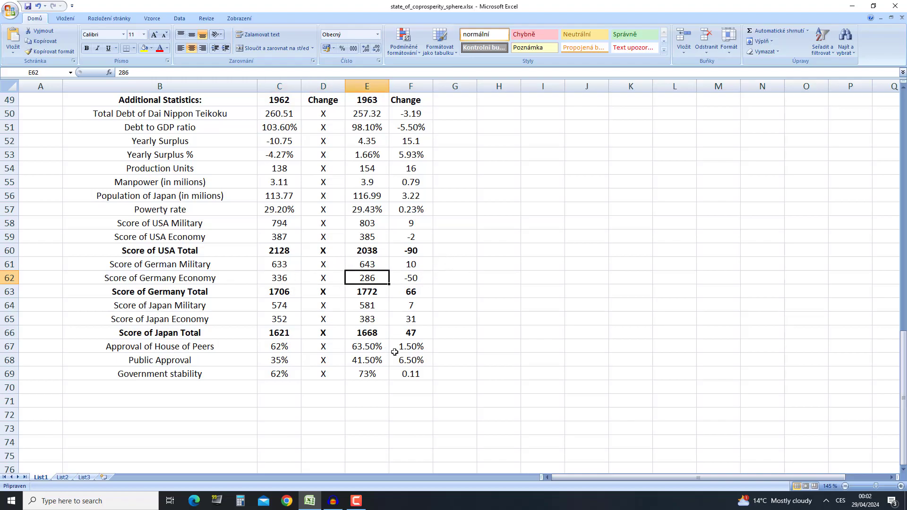
Look back over the sphere countries, Top 10 World Economies and Global Statistics tables, and return to Additional Statistics.
{"action": "scroll", "coordinate": [403, 338], "scroll_direction": "up", "scroll_amount": 5}
{"action": "scroll", "coordinate": [403, 338], "scroll_direction": "up", "scroll_amount": 10}
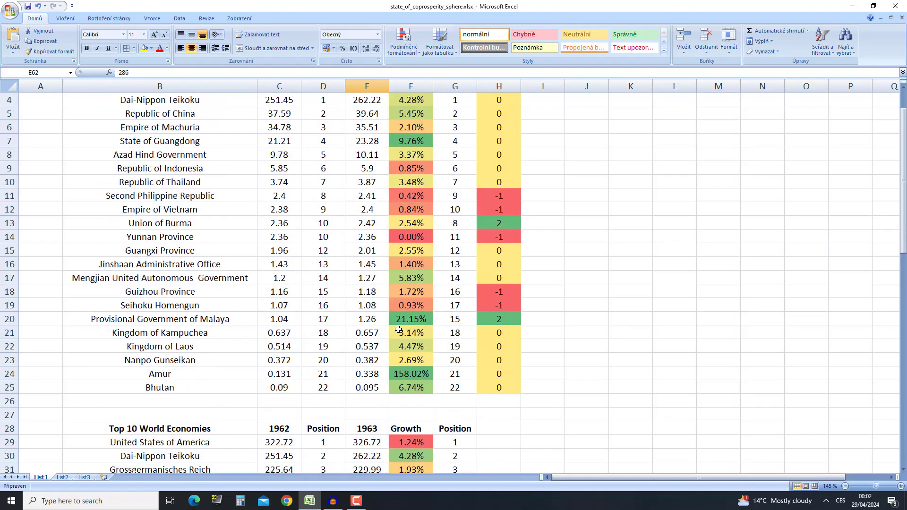
{"action": "scroll", "coordinate": [398, 330], "scroll_direction": "down", "scroll_amount": 3}
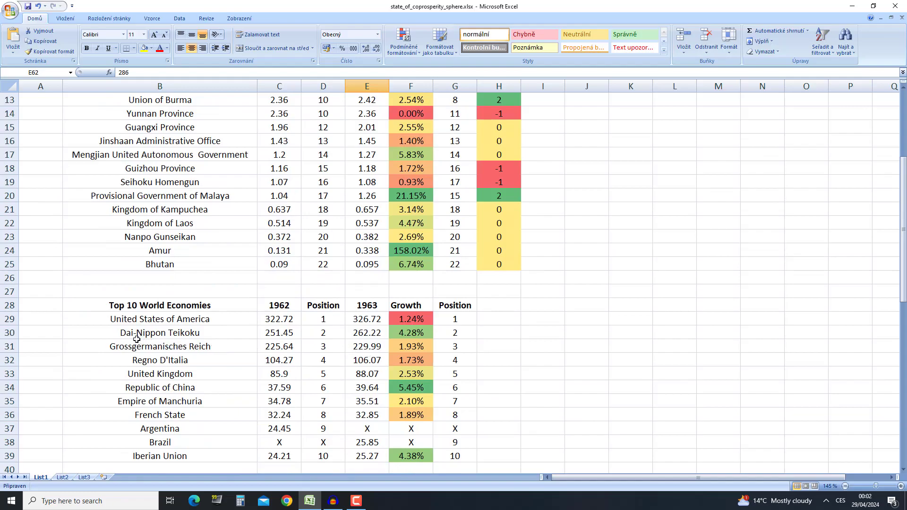
{"action": "scroll", "coordinate": [419, 361], "scroll_direction": "down", "scroll_amount": 15}
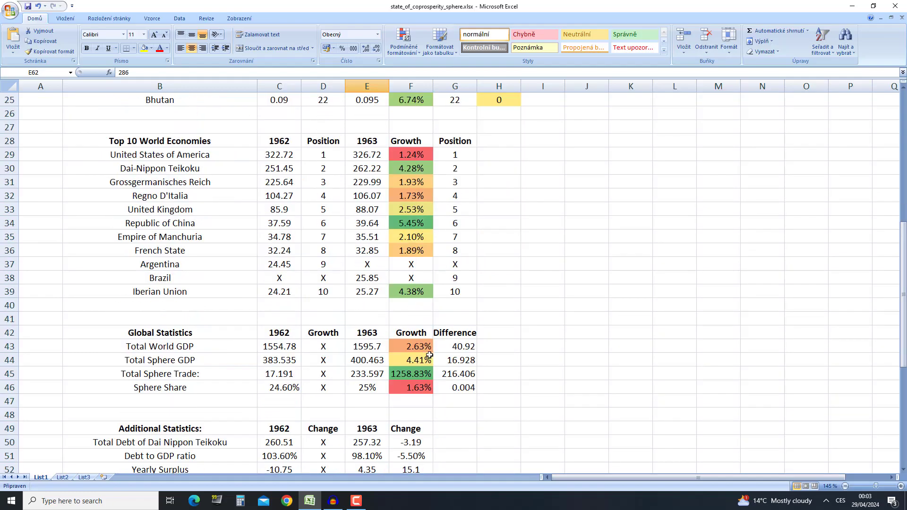
{"action": "scroll", "coordinate": [416, 350], "scroll_direction": "down", "scroll_amount": 1}
{"action": "scroll", "coordinate": [409, 326], "scroll_direction": "up", "scroll_amount": 8}
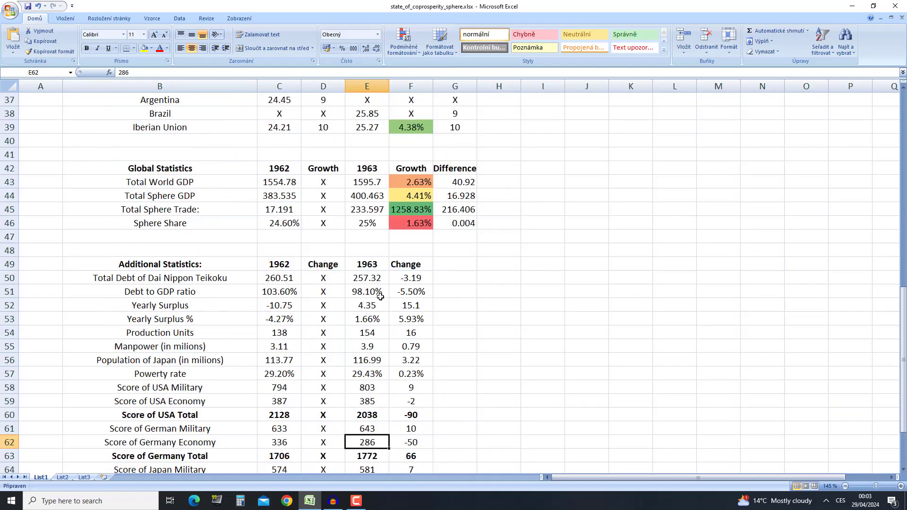
{"action": "scroll", "coordinate": [440, 390], "scroll_direction": "down", "scroll_amount": 2}
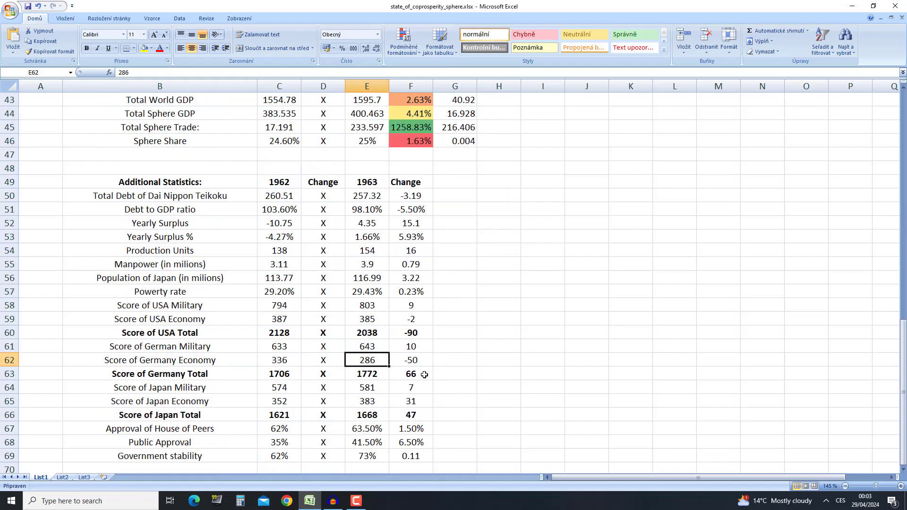
{"action": "scroll", "coordinate": [424, 375], "scroll_direction": "down", "scroll_amount": 1}
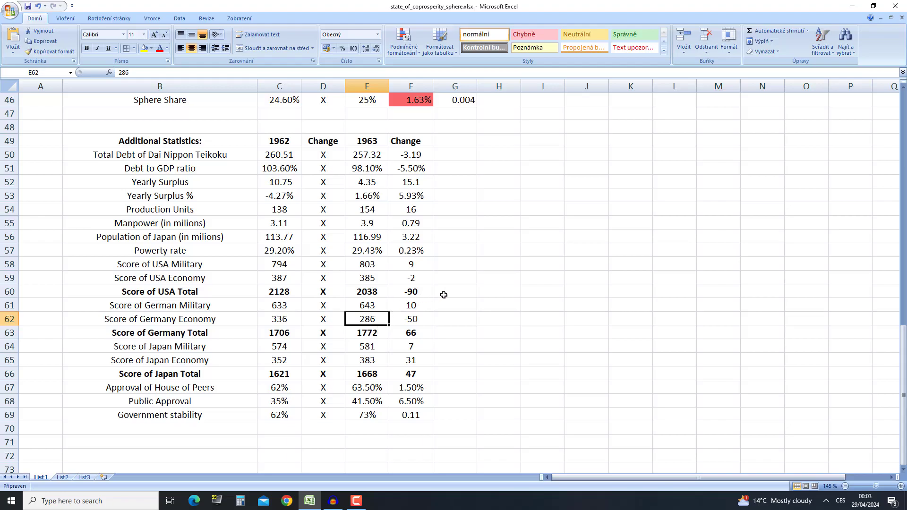
Recheck the change in Score of Germany Economy and review the Score of Germany Total for 1962 and 1963.
{"action": "left_click", "coordinate": [420, 318]}
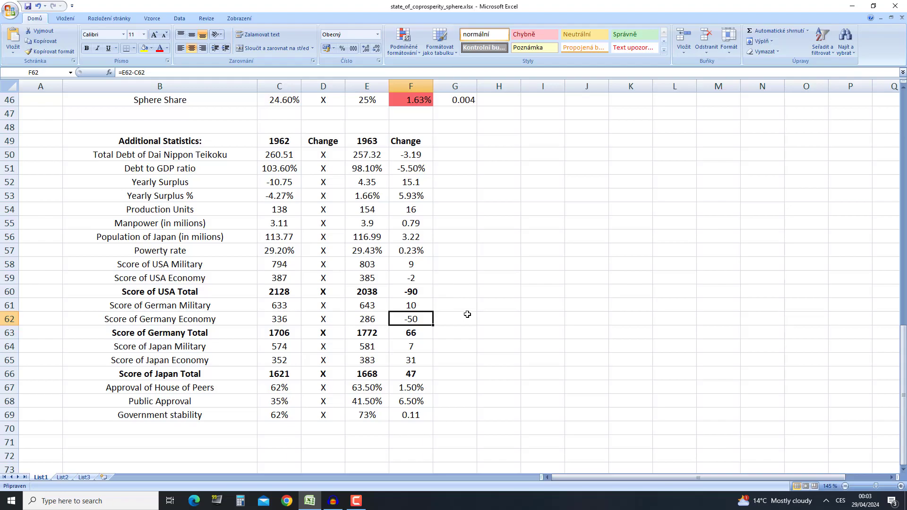
{"action": "left_click", "coordinate": [352, 323]}
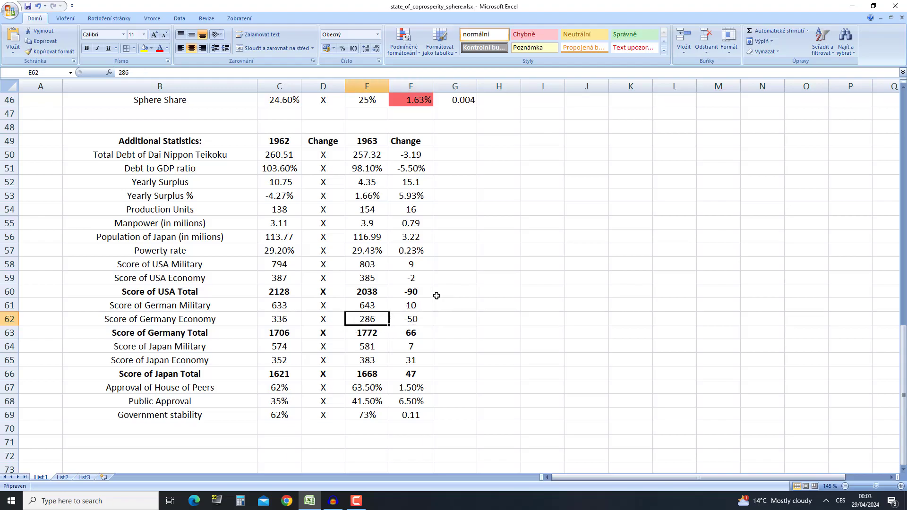
{"action": "left_click_drag", "start_coordinate": [272, 333], "coordinate": [416, 336]}
{"action": "left_click", "coordinate": [472, 324]}
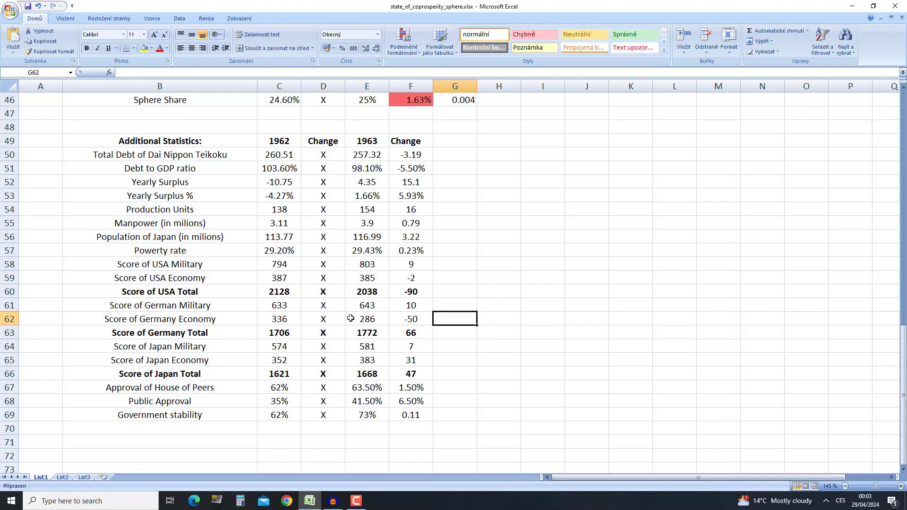
Compare the Score of Japan Military for 1962 and 1963 and check its change.
{"action": "left_click_drag", "start_coordinate": [157, 345], "coordinate": [299, 344]}
{"action": "left_click", "coordinate": [382, 344]}
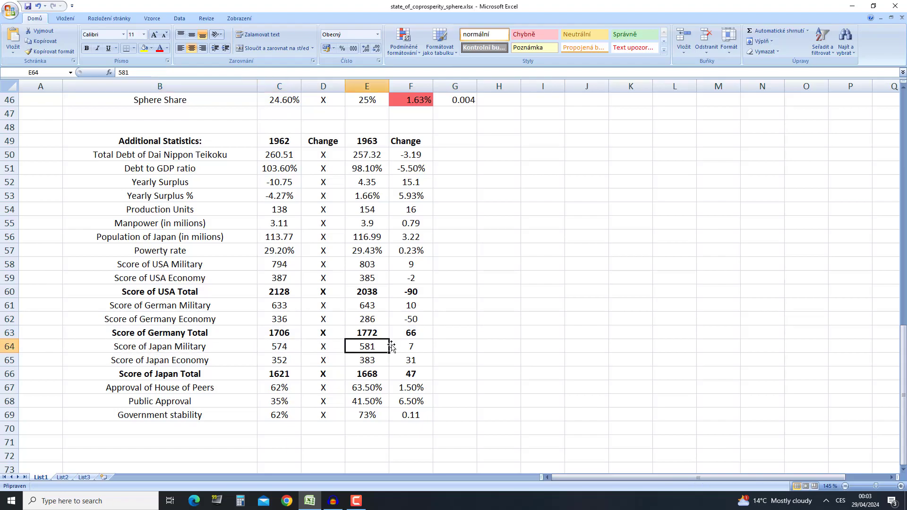
{"action": "left_click", "coordinate": [412, 345]}
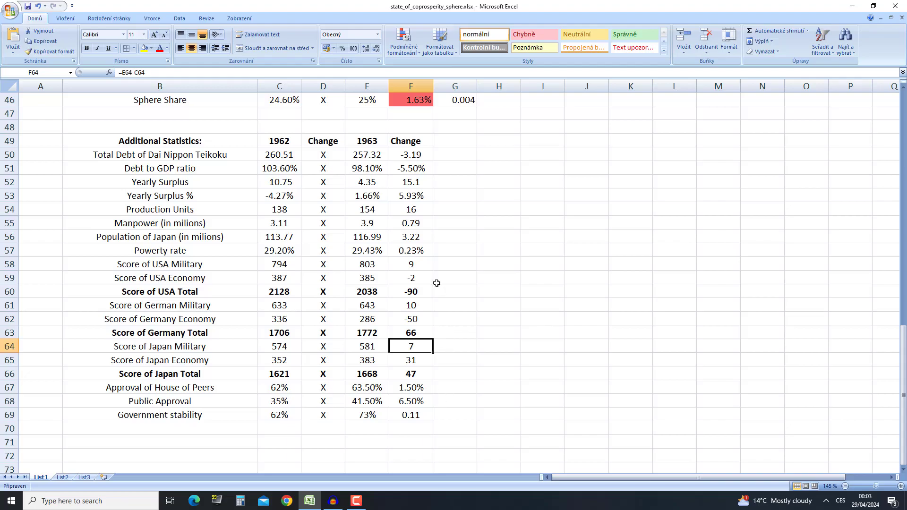
{"action": "scroll", "coordinate": [412, 318], "scroll_direction": "up", "scroll_amount": 8}
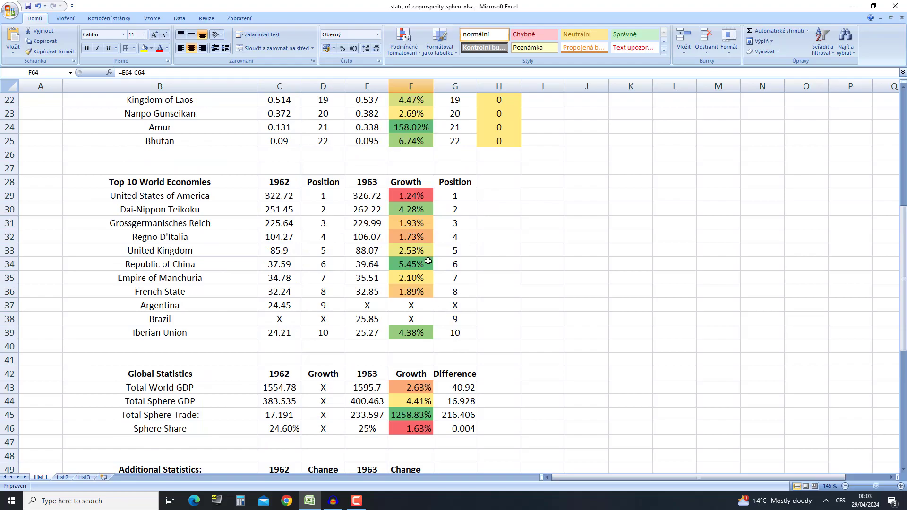
Review the Score of Japan Economy for 1962 and 1963 and compare its change with the USA and Germany economy changes.
{"action": "scroll", "coordinate": [468, 283], "scroll_direction": "up", "scroll_amount": 7}
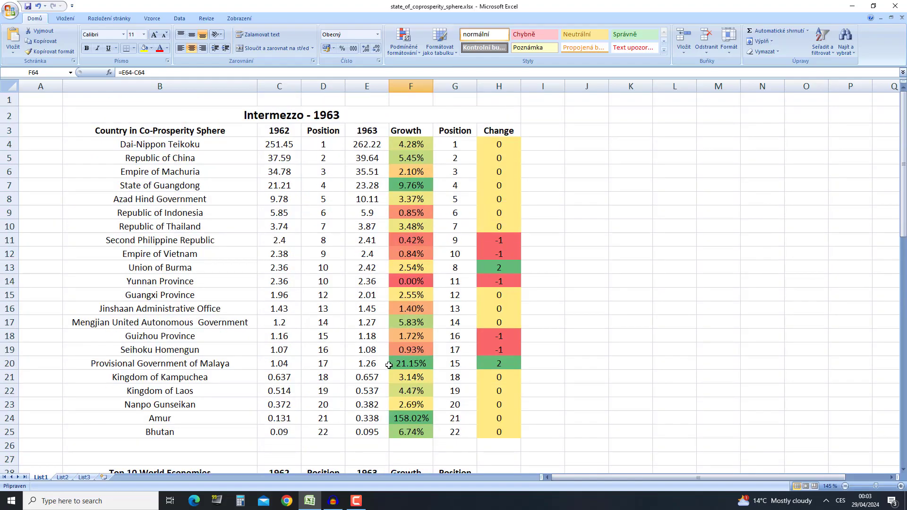
{"action": "scroll", "coordinate": [446, 406], "scroll_direction": "down", "scroll_amount": 15}
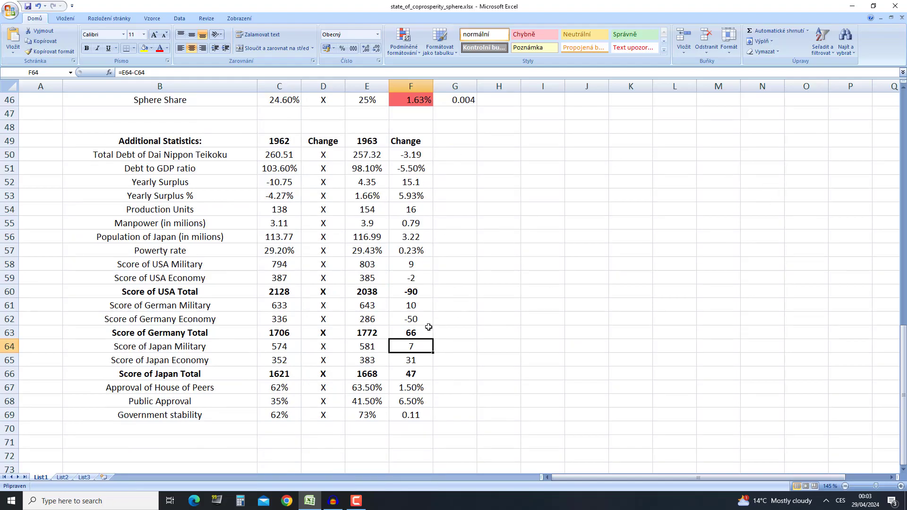
{"action": "left_click_drag", "start_coordinate": [233, 364], "coordinate": [424, 364]}
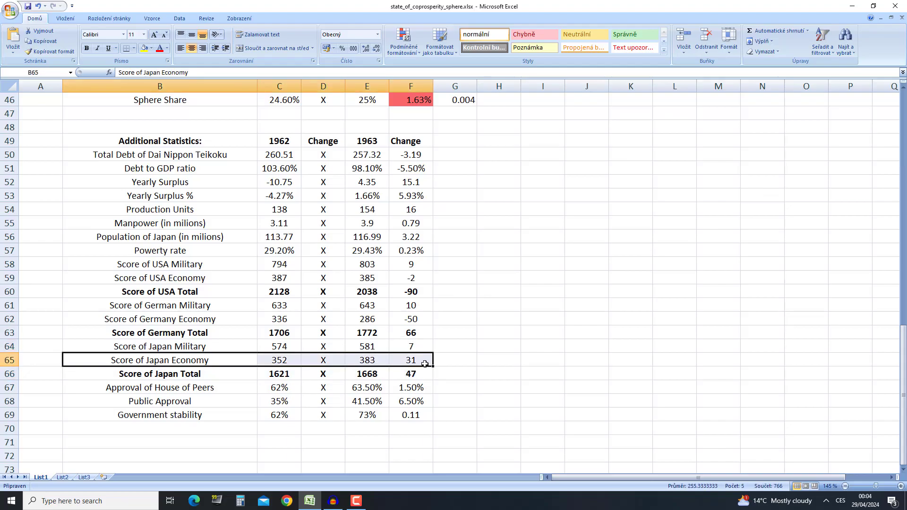
{"action": "left_click", "coordinate": [415, 278]}
{"action": "left_click", "coordinate": [411, 316]}
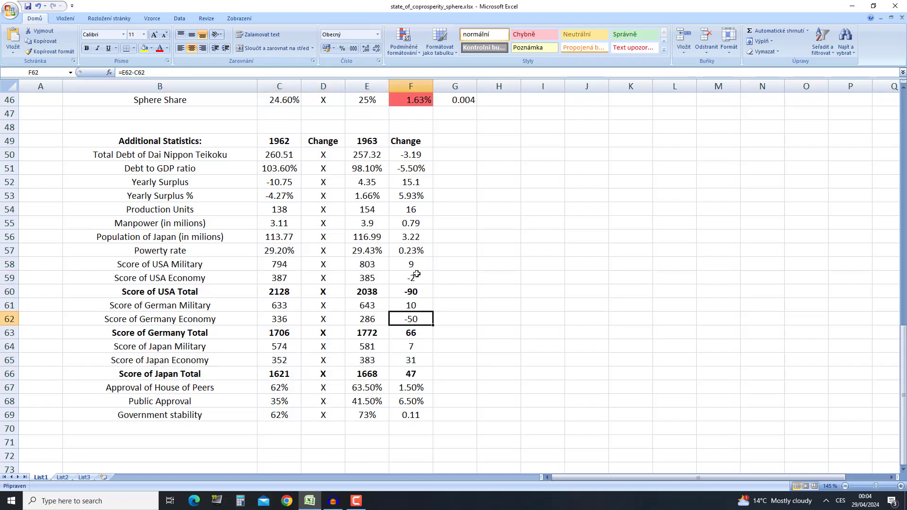
{"action": "left_click", "coordinate": [429, 359]}
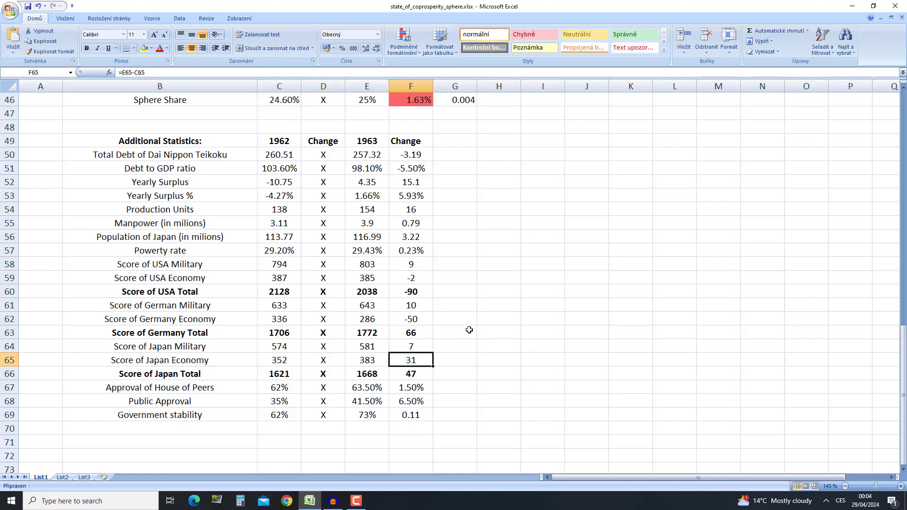
Review the Score of Japan Total for 1962 and 1963 and compare its change with the Germany and USA totals.
{"action": "left_click_drag", "start_coordinate": [181, 372], "coordinate": [423, 375]}
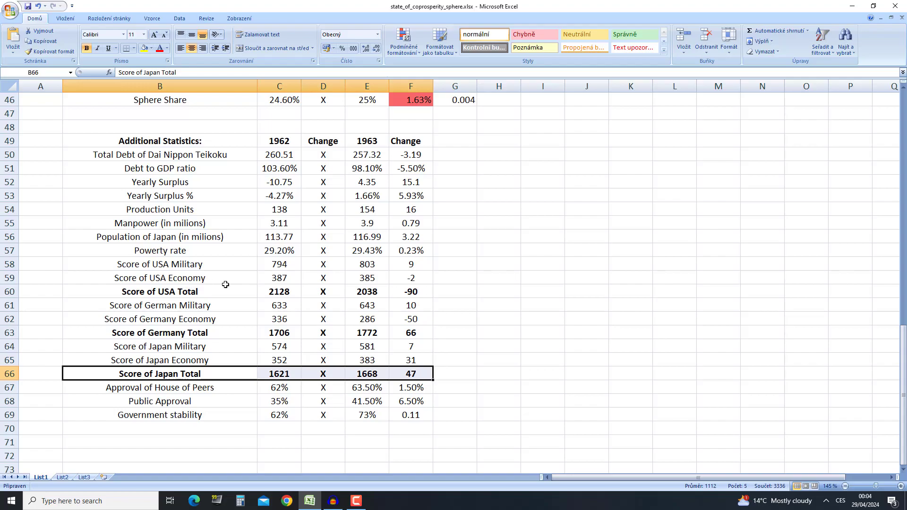
{"action": "left_click", "coordinate": [424, 333]}
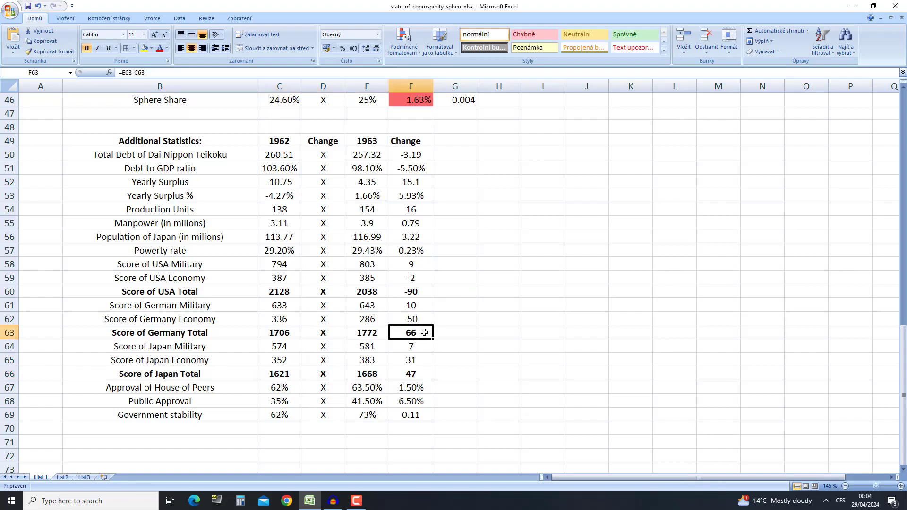
{"action": "left_click", "coordinate": [419, 375]}
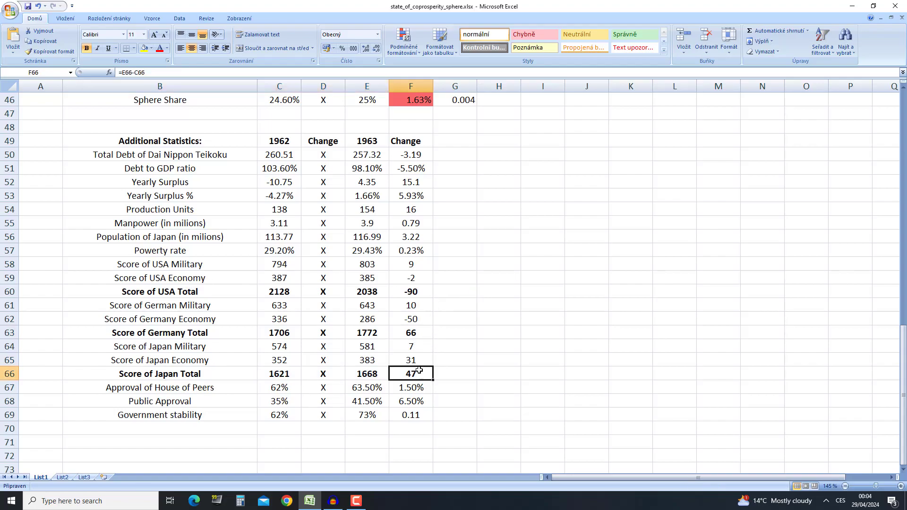
{"action": "left_click", "coordinate": [417, 288]}
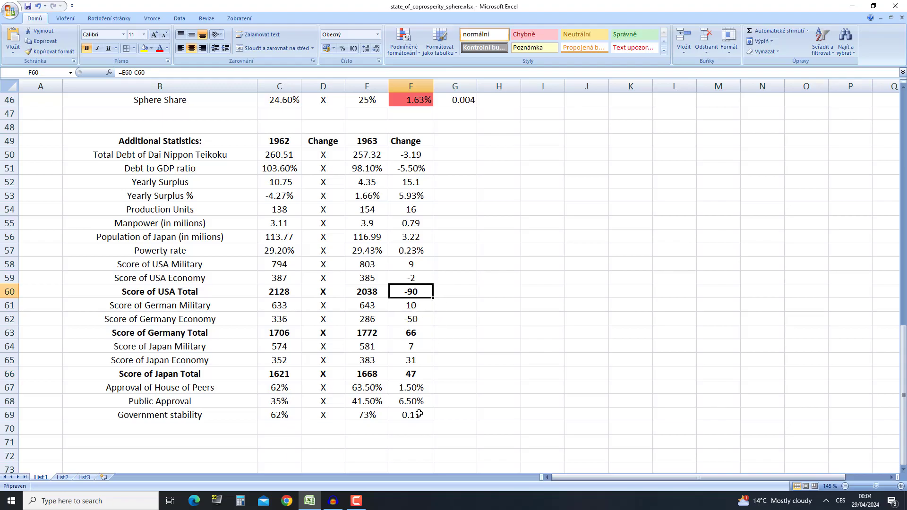
Compare the 1962 and 1963 figures for Approval of House of Peers and Public Approval.
{"action": "left_click_drag", "start_coordinate": [165, 386], "coordinate": [419, 414]}
{"action": "left_click", "coordinate": [273, 391]}
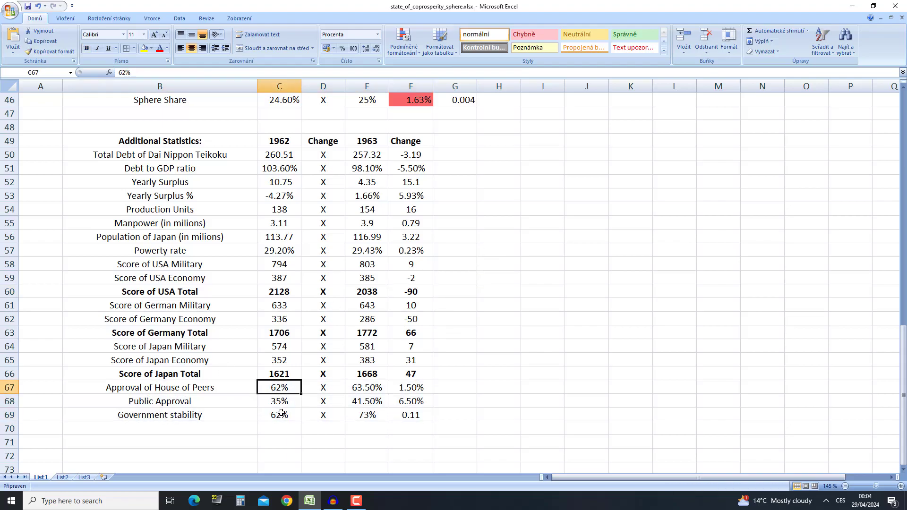
{"action": "left_click", "coordinate": [366, 389]}
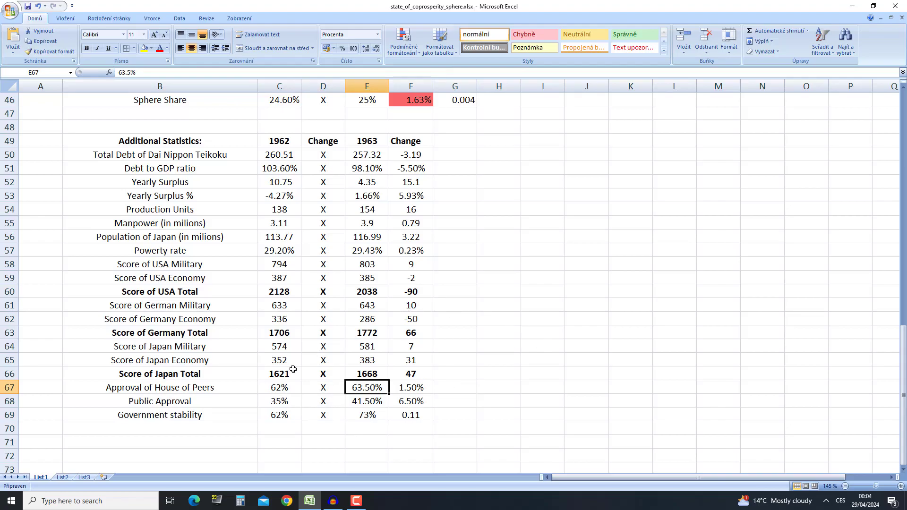
{"action": "left_click", "coordinate": [419, 412]}
{"action": "left_click", "coordinate": [423, 403]}
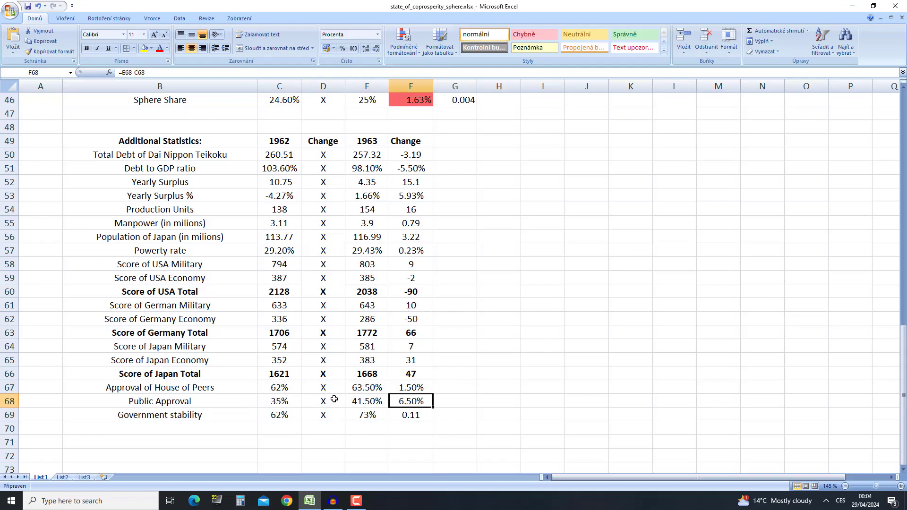
{"action": "left_click", "coordinate": [282, 403]}
{"action": "left_click", "coordinate": [346, 401]}
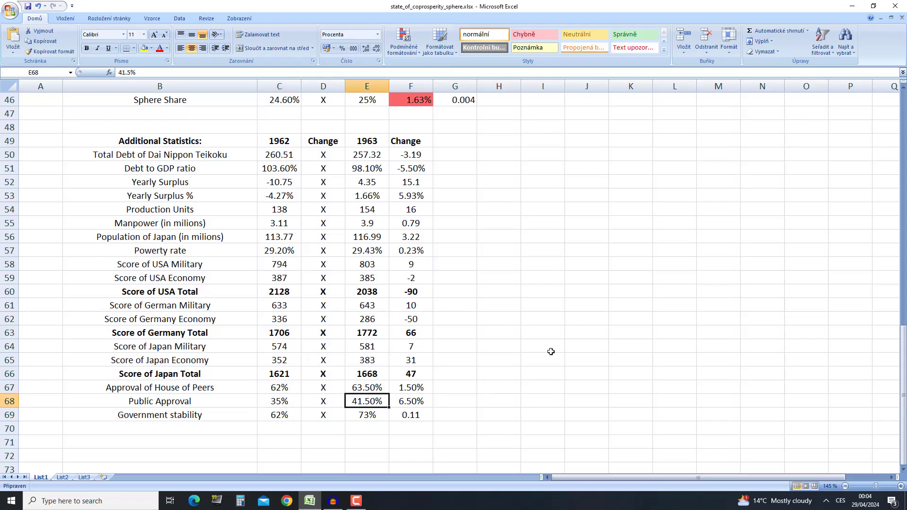
Format the Government stability change between 1962 and 1963 as a percentage.
{"action": "left_click_drag", "start_coordinate": [287, 416], "coordinate": [382, 418]}
{"action": "left_click", "coordinate": [410, 416]}
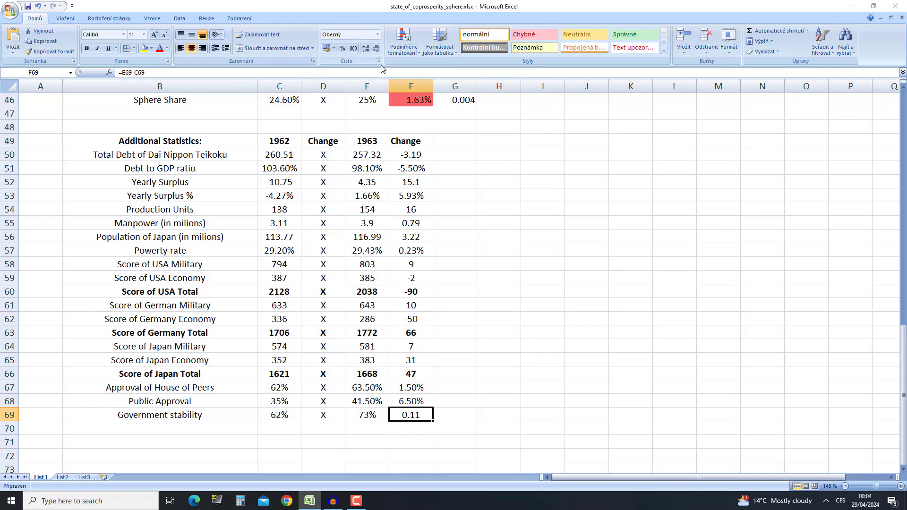
{"action": "left_click", "coordinate": [379, 61]}
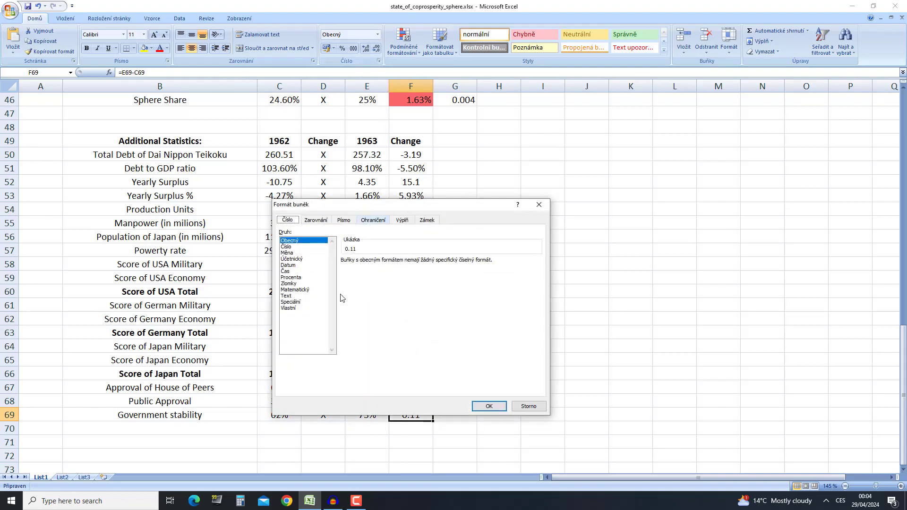
{"action": "left_click", "coordinate": [298, 278]}
{"action": "left_click", "coordinate": [482, 403]}
{"action": "left_click", "coordinate": [502, 345]}
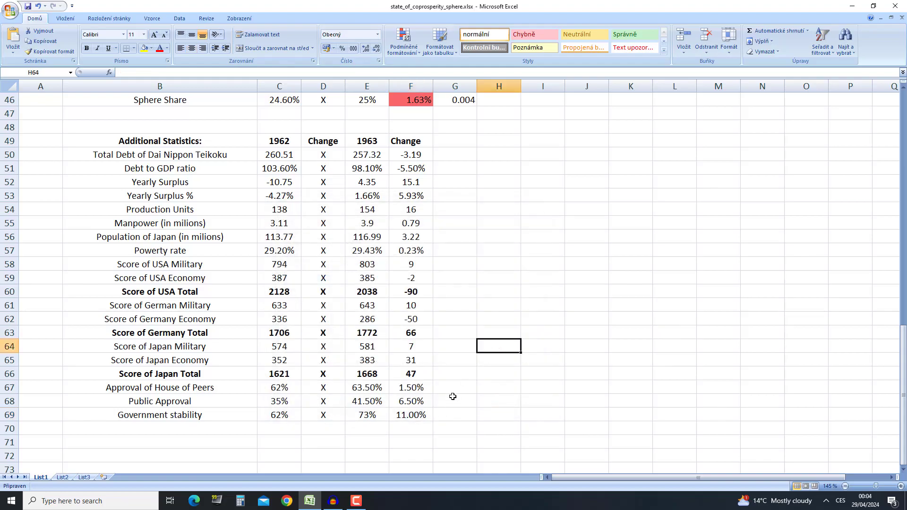
Look over the whole sheet from the sphere countries table to the end of Additional Statistics and back.
{"action": "scroll", "coordinate": [453, 397], "scroll_direction": "down", "scroll_amount": 1}
{"action": "scroll", "coordinate": [440, 405], "scroll_direction": "up", "scroll_amount": 16}
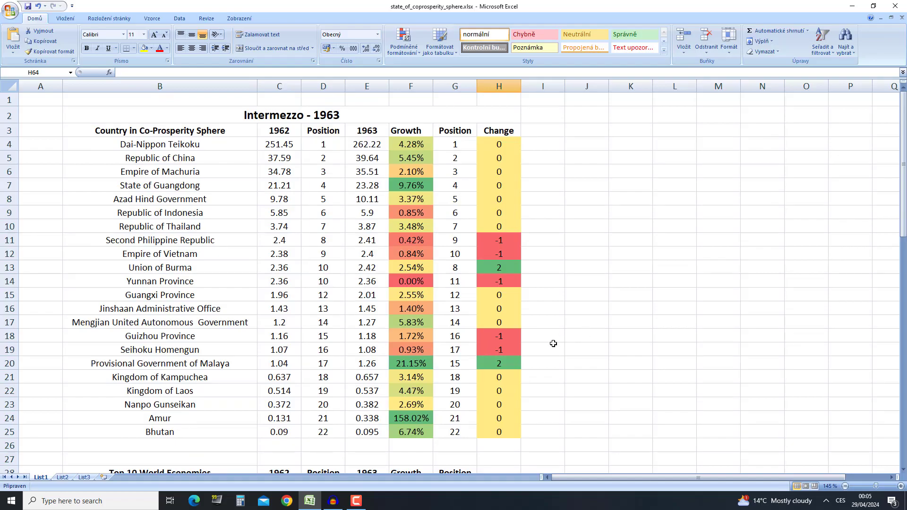
{"action": "scroll", "coordinate": [558, 341], "scroll_direction": "down", "scroll_amount": 14}
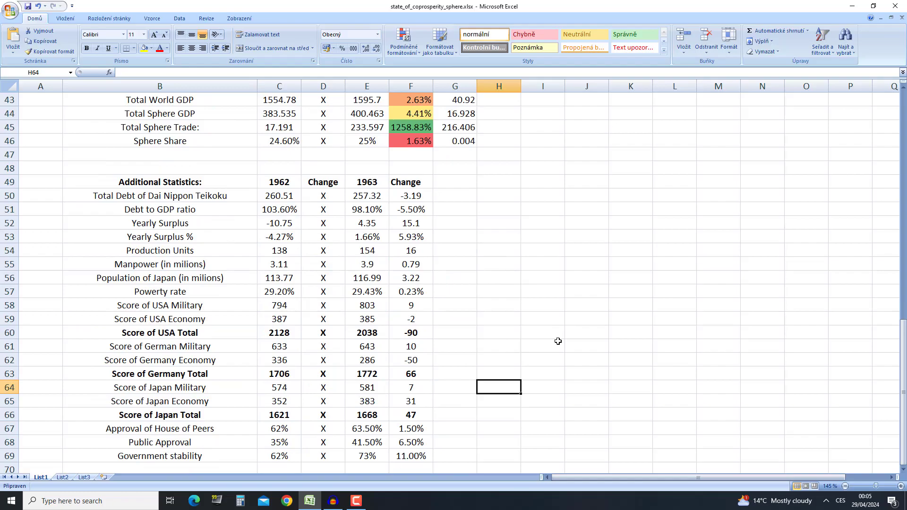
{"action": "scroll", "coordinate": [558, 341], "scroll_direction": "down", "scroll_amount": 2}
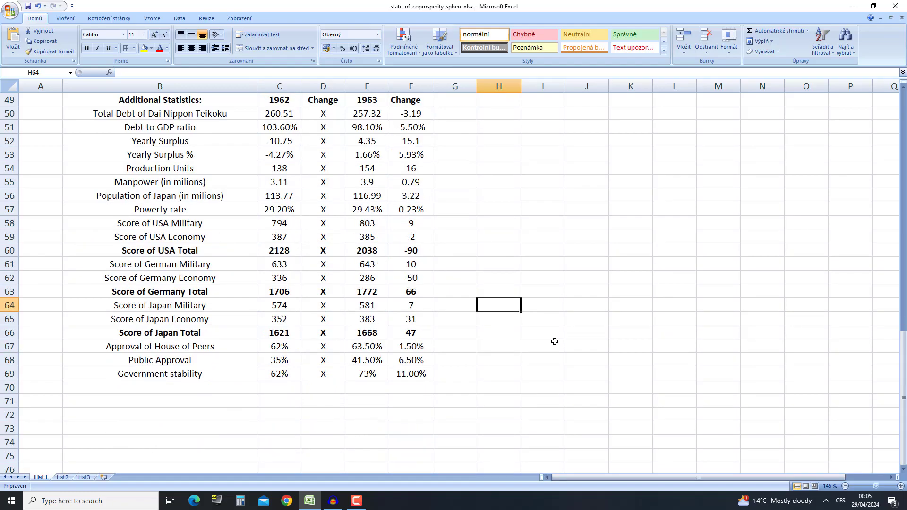
{"action": "scroll", "coordinate": [555, 342], "scroll_direction": "up", "scroll_amount": 16}
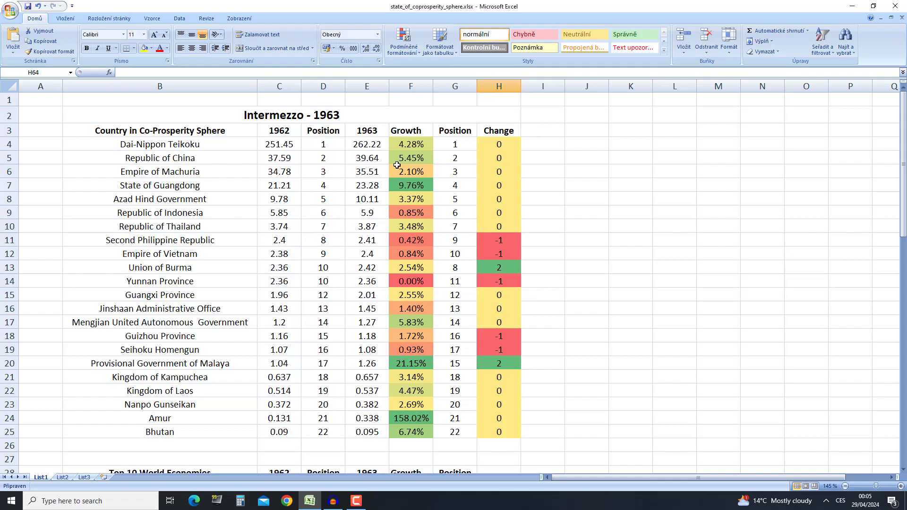
Examine the 1963 growth and position of Dai-Nippon Teikoku, and recheck the Top 10 World Economies, Global Statistics and Additional Statistics tables.
{"action": "left_click_drag", "start_coordinate": [406, 141], "coordinate": [440, 144]}
{"action": "scroll", "coordinate": [415, 245], "scroll_direction": "down", "scroll_amount": 7}
{"action": "scroll", "coordinate": [423, 321], "scroll_direction": "down", "scroll_amount": 9}
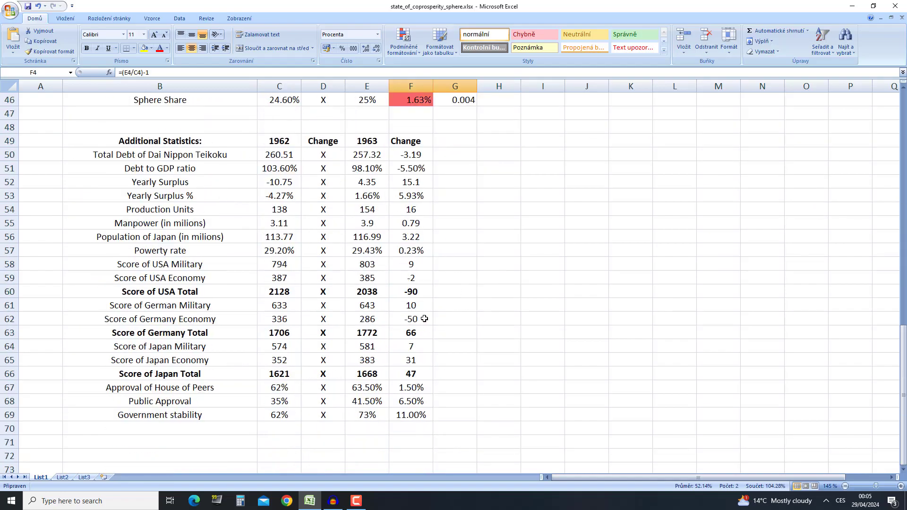
{"action": "scroll", "coordinate": [434, 324], "scroll_direction": "up", "scroll_amount": 3}
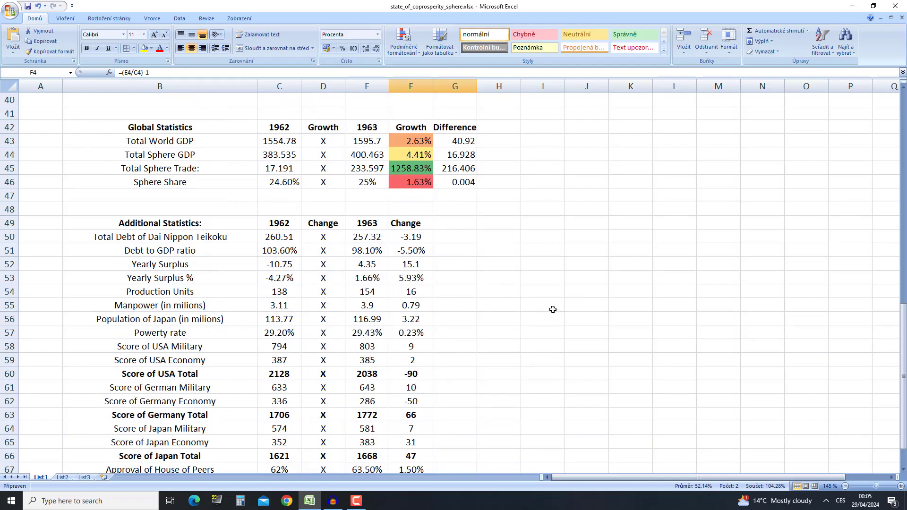
{"action": "scroll", "coordinate": [525, 353], "scroll_direction": "up", "scroll_amount": 3}
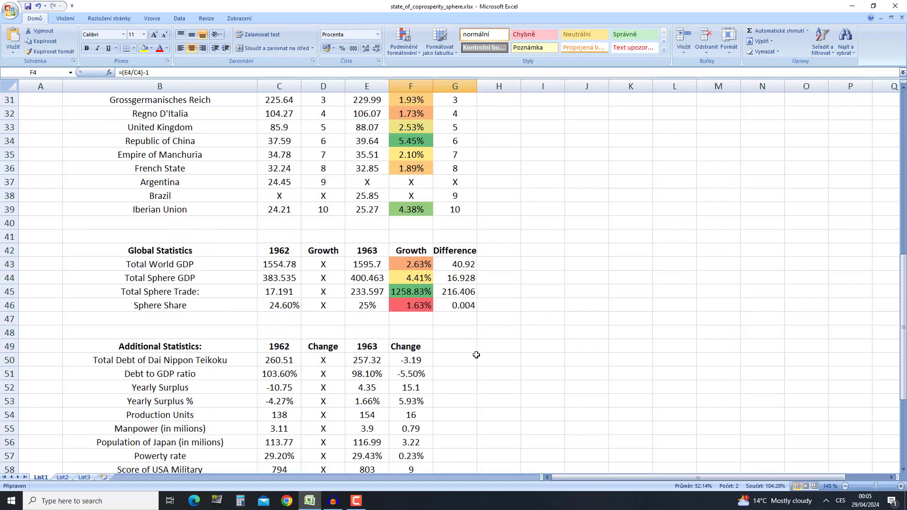
{"action": "scroll", "coordinate": [482, 348], "scroll_direction": "down", "scroll_amount": 8}
{"action": "scroll", "coordinate": [459, 359], "scroll_direction": "up", "scroll_amount": 3}
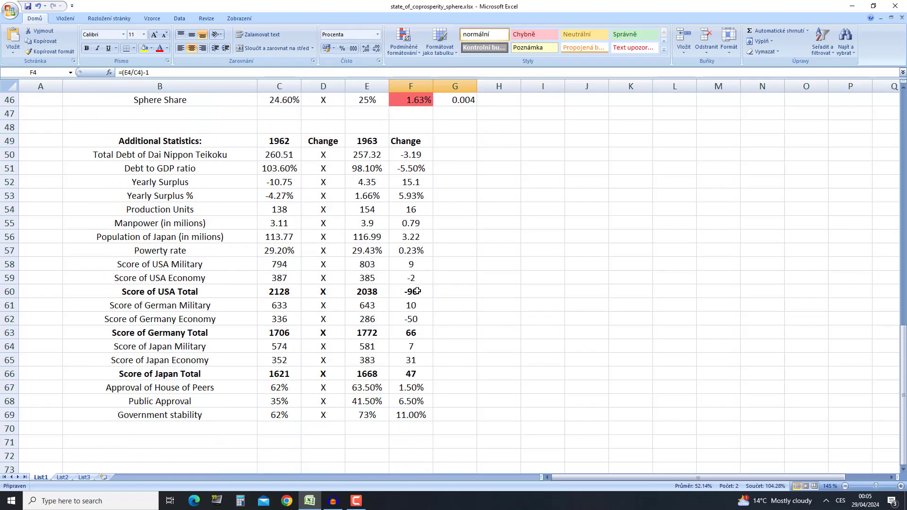
{"action": "scroll", "coordinate": [460, 364], "scroll_direction": "up", "scroll_amount": 8}
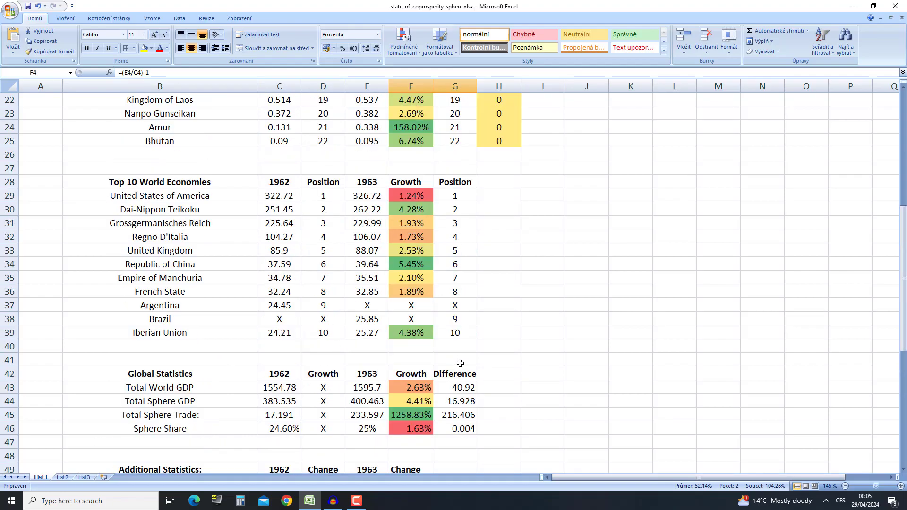
{"action": "scroll", "coordinate": [460, 360], "scroll_direction": "up", "scroll_amount": 7}
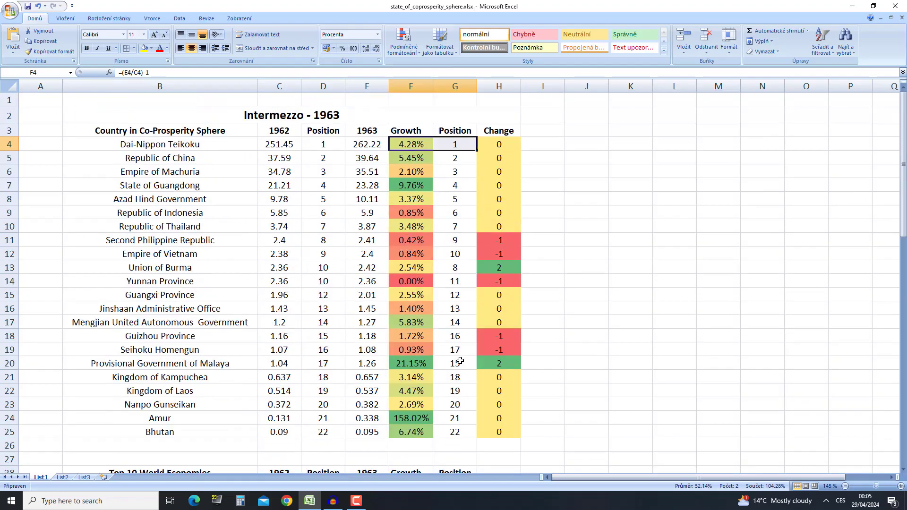